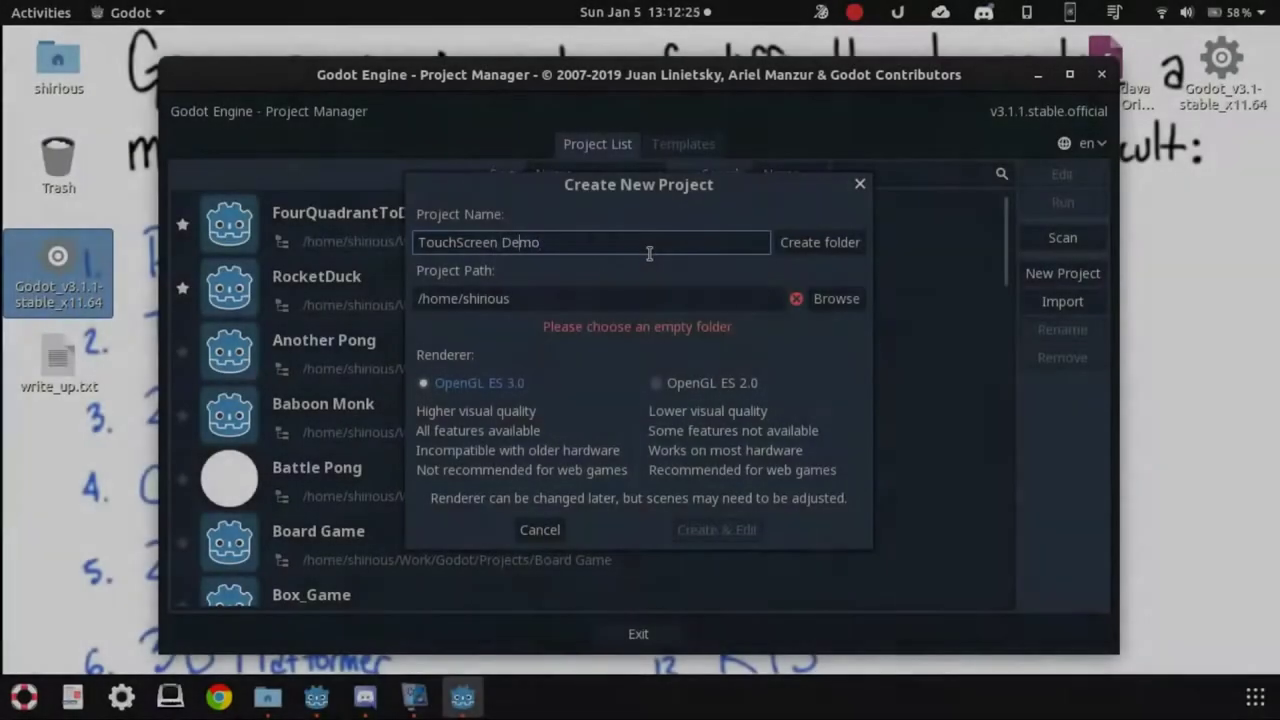
Create the TouchScreenButtonsDemo project in its own folder under Work/Godot/Projects and open it for editing
{"action": "type", "text": "Buttons"}
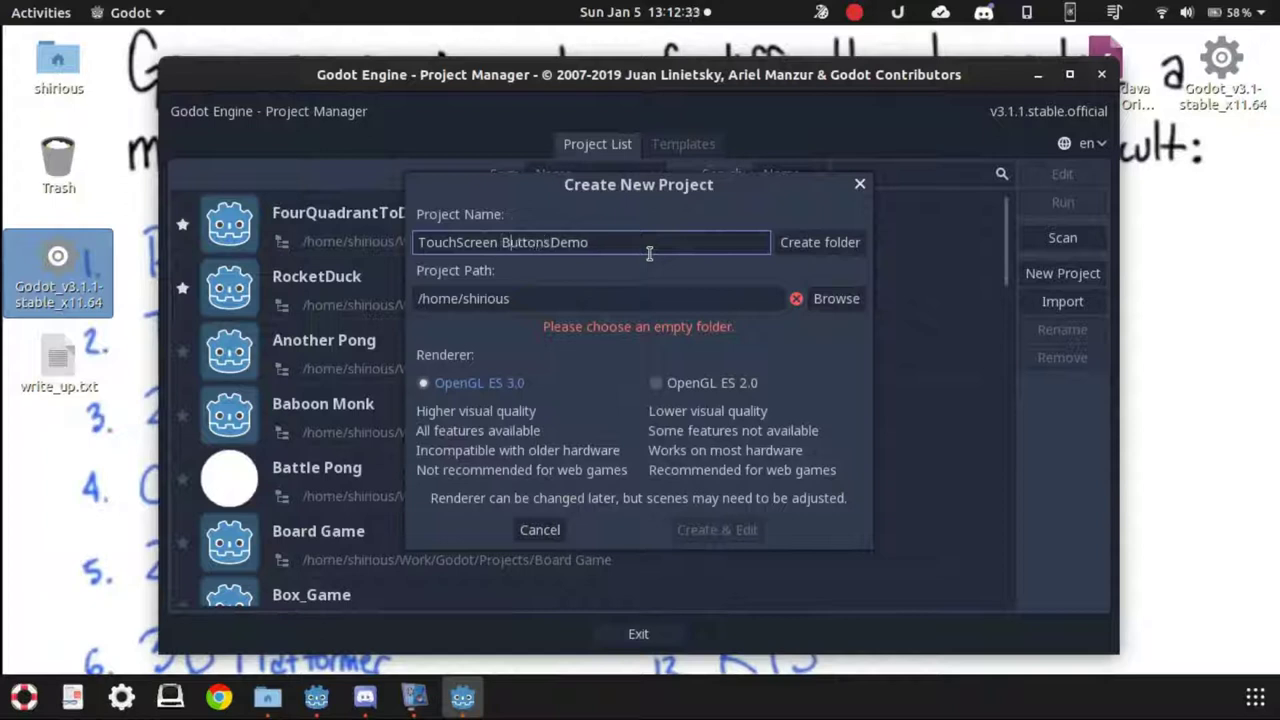
{"action": "key", "text": "BackSpace"}
{"action": "left_click", "coordinate": [834, 299]}
{"action": "double_click", "coordinate": [336, 461]}
{"action": "double_click", "coordinate": [338, 317]}
{"action": "double_click", "coordinate": [345, 364]}
{"action": "left_click", "coordinate": [749, 563]}
{"action": "left_click", "coordinate": [820, 246]}
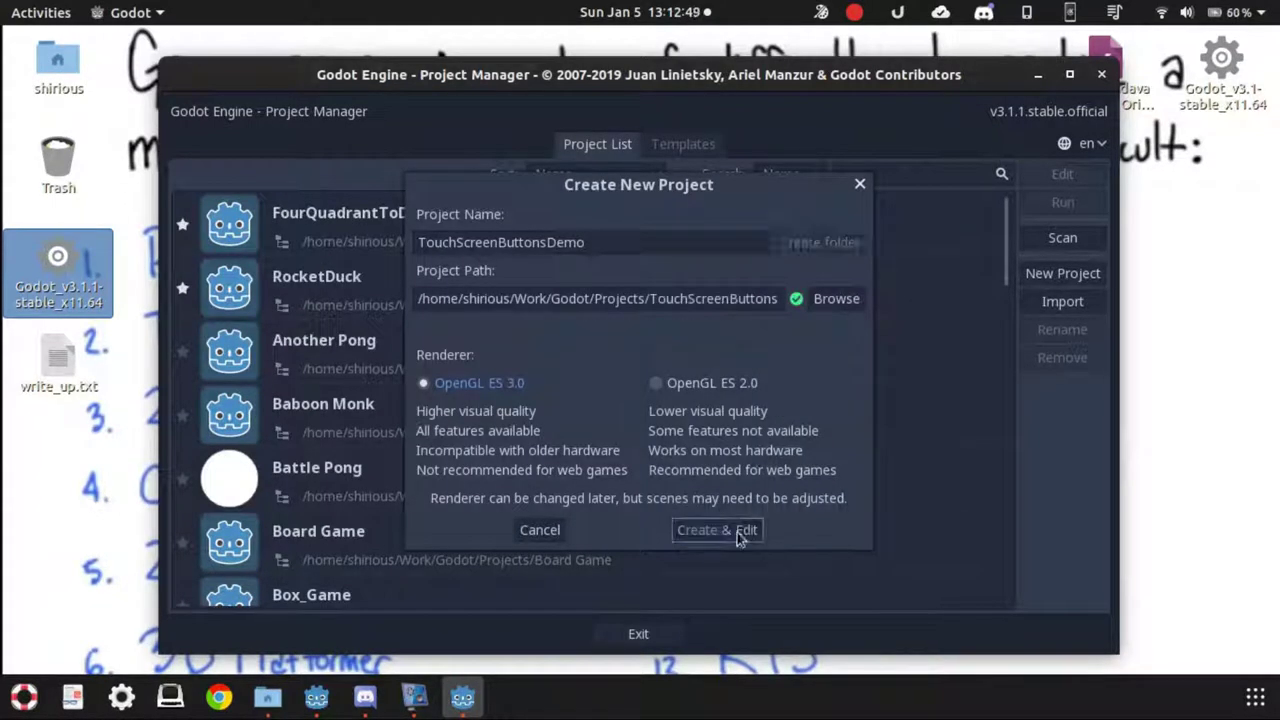
{"action": "left_click", "coordinate": [717, 529]}
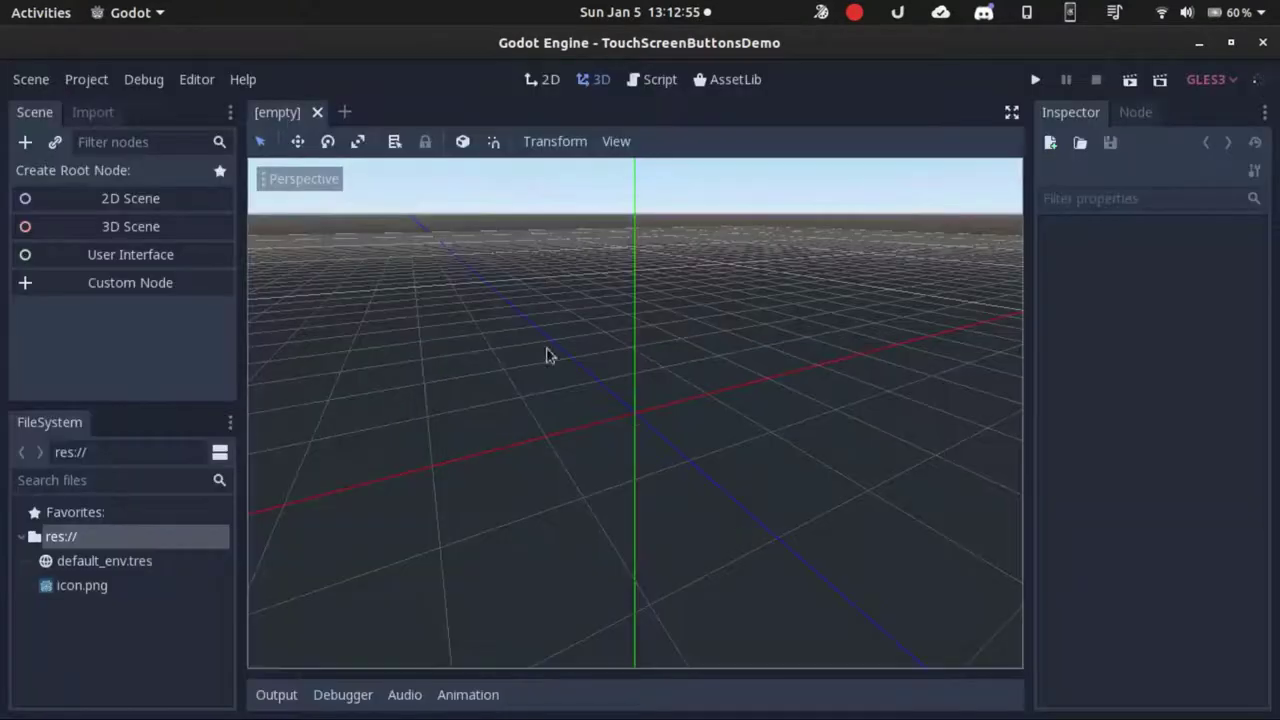
Create a Node2D scene root and rename it World
{"action": "left_click", "coordinate": [543, 79]}
{"action": "left_click", "coordinate": [180, 282]}
{"action": "key", "text": "Escape"}
{"action": "left_click", "coordinate": [180, 288]}
{"action": "type", "text": "node2d"}
{"action": "key", "text": "Return"}
{"action": "double_click", "coordinate": [128, 176]}
{"action": "type", "text": "W"}
{"action": "key", "text": "Return"}
Save the scene as World.tscn inside a new scenes folder
{"action": "key", "text": "ctrl+s"}
{"action": "left_click", "coordinate": [1042, 167]}
{"action": "type", "text": "scenes"}
{"action": "key", "text": "Return"}
{"action": "left_click", "coordinate": [1042, 167]}
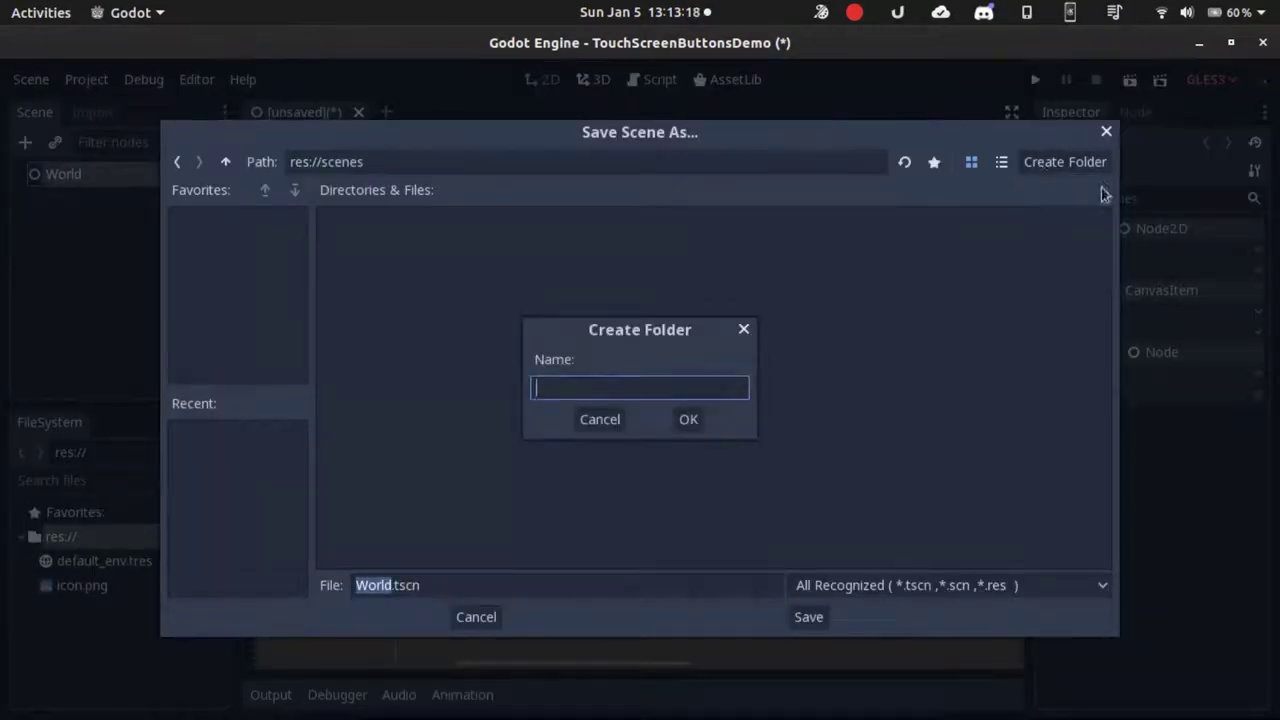
{"action": "left_click", "coordinate": [744, 330]}
{"action": "left_click", "coordinate": [818, 626]}
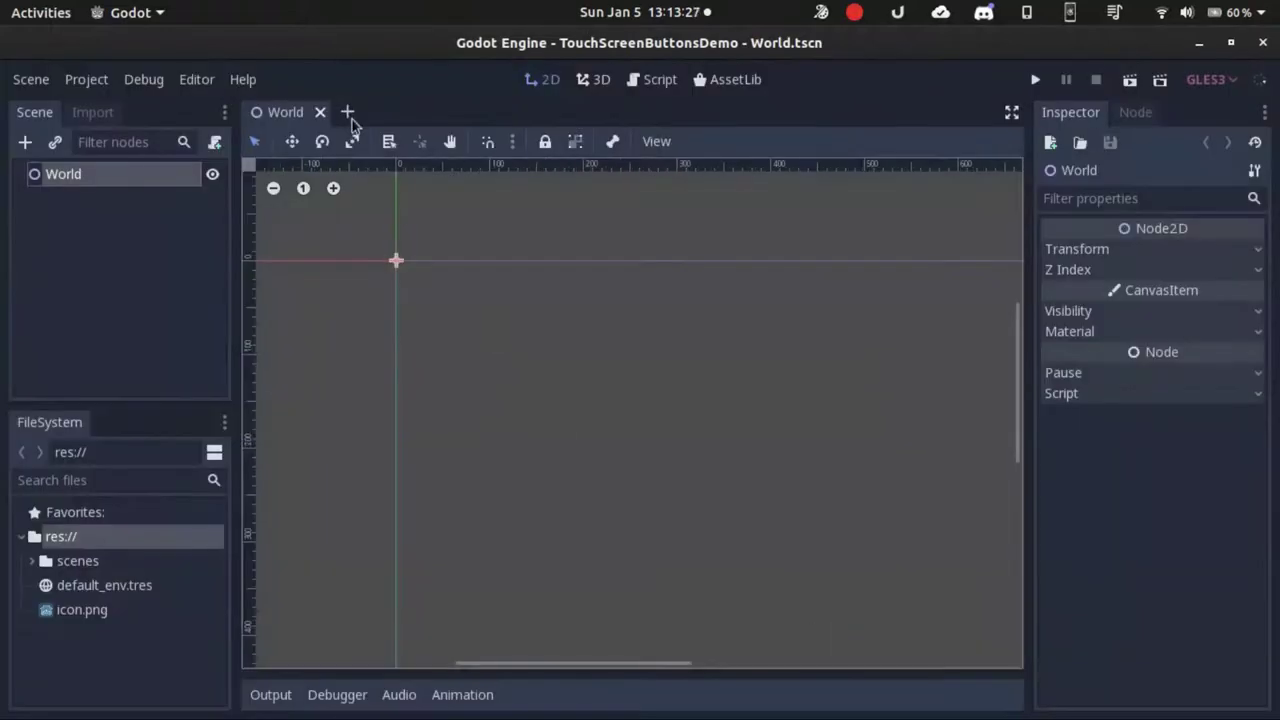
Start a new scene with a StaticBody2D root and begin renaming it
{"action": "left_click", "coordinate": [347, 111]}
{"action": "left_click", "coordinate": [174, 283]}
{"action": "type", "text": "stat"}
{"action": "key", "text": "Down"}
{"action": "key", "text": "Return"}
{"action": "double_click", "coordinate": [127, 179]}
Name the root Platform and add a Sprite child under it
{"action": "type", "text": "Platform"}
{"action": "key", "text": "Return"}
{"action": "right_click", "coordinate": [127, 179]}
{"action": "left_click", "coordinate": [177, 192]}
{"action": "type", "text": "spr"}
{"action": "key", "text": "Return"}
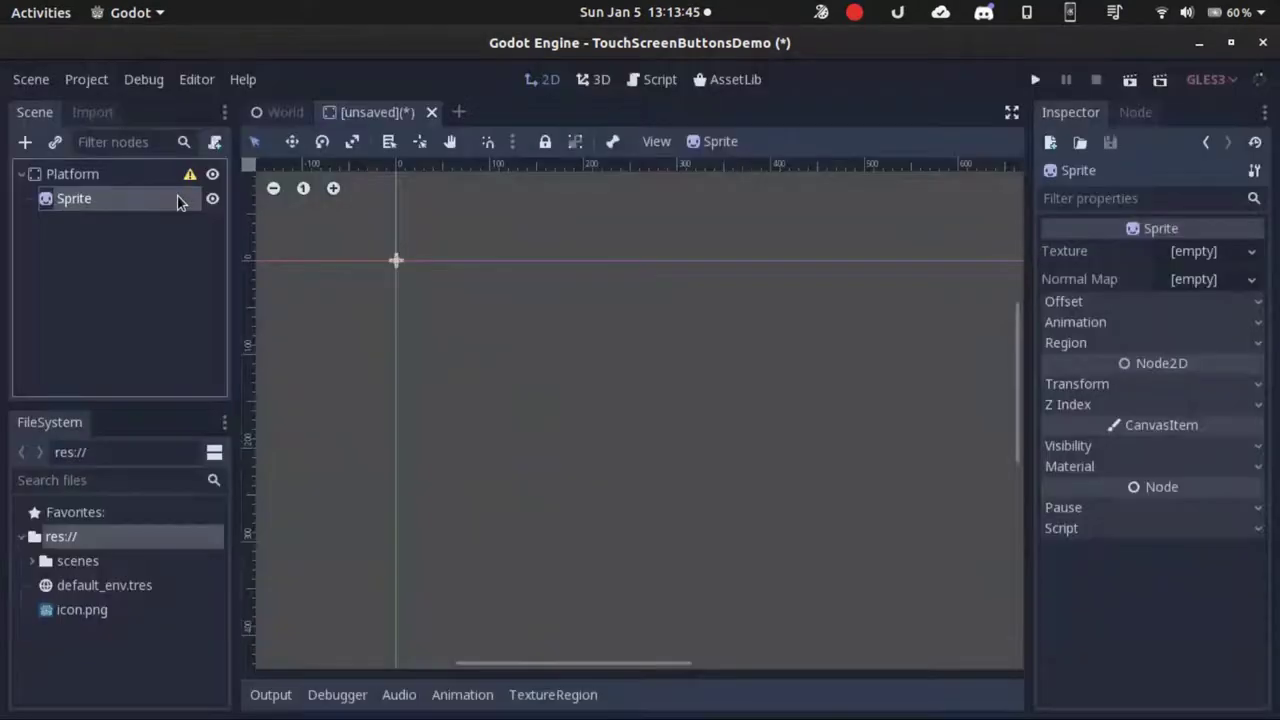
Give the Sprite the icon.png texture and stretch it into a long thin bar
{"action": "left_click_drag", "start_coordinate": [86, 609], "coordinate": [1193, 252]}
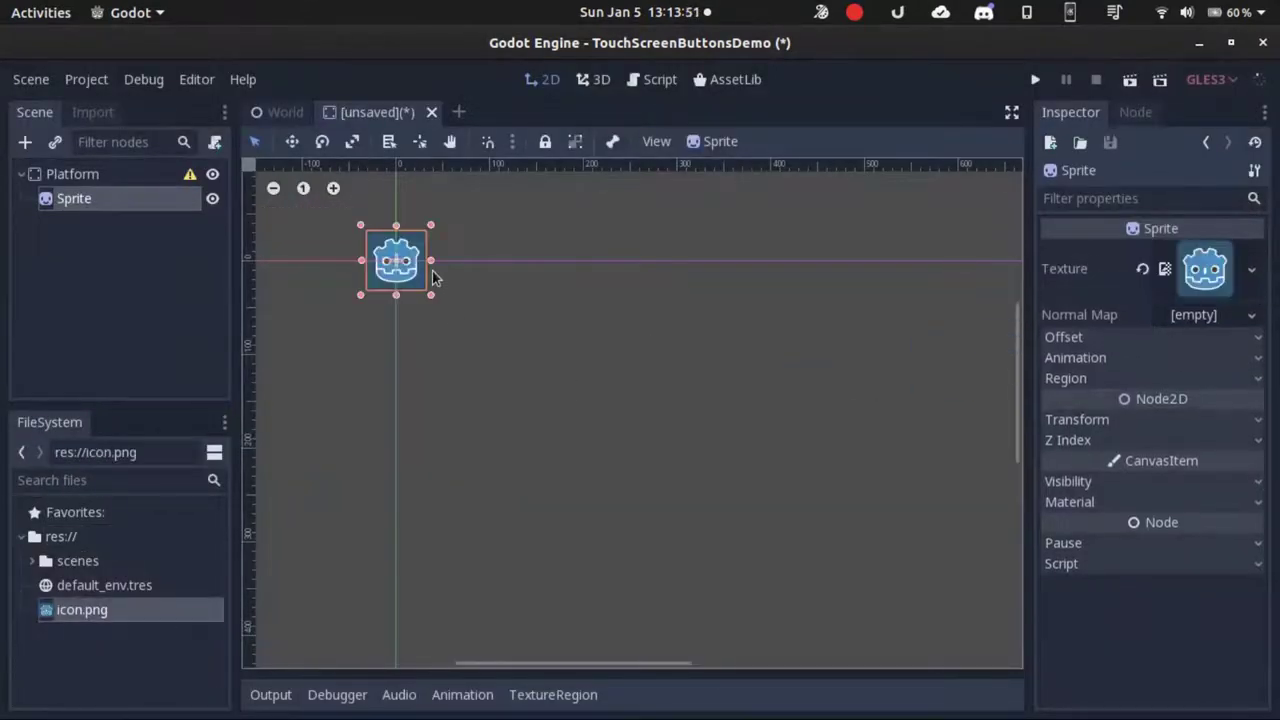
{"action": "left_click_drag", "start_coordinate": [433, 264], "coordinate": [930, 258]}
{"action": "left_click_drag", "start_coordinate": [646, 226], "coordinate": [646, 270]}
{"action": "left_click_drag", "start_coordinate": [925, 298], "coordinate": [1135, 308]}
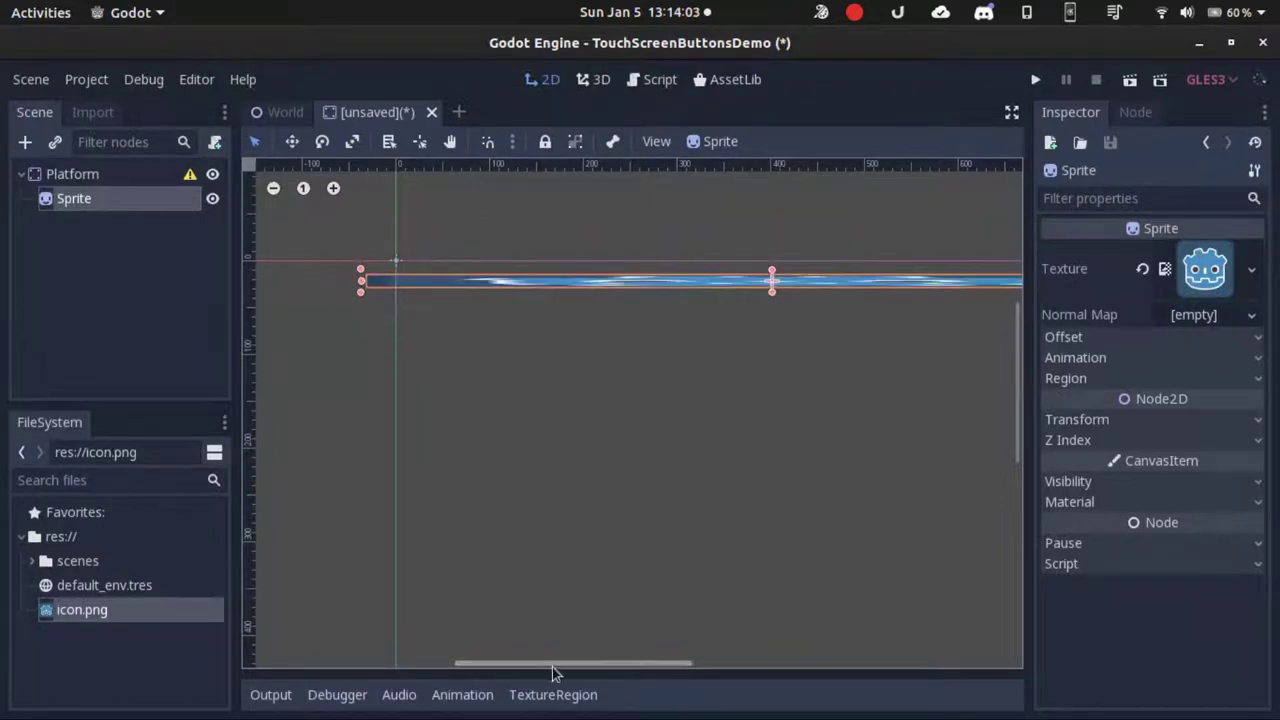
{"action": "left_click_drag", "start_coordinate": [558, 664], "coordinate": [661, 664]}
{"action": "left_click_drag", "start_coordinate": [766, 292], "coordinate": [990, 292]}
Tint the bar near-black with Self Modulate
{"action": "left_click", "coordinate": [1147, 481]}
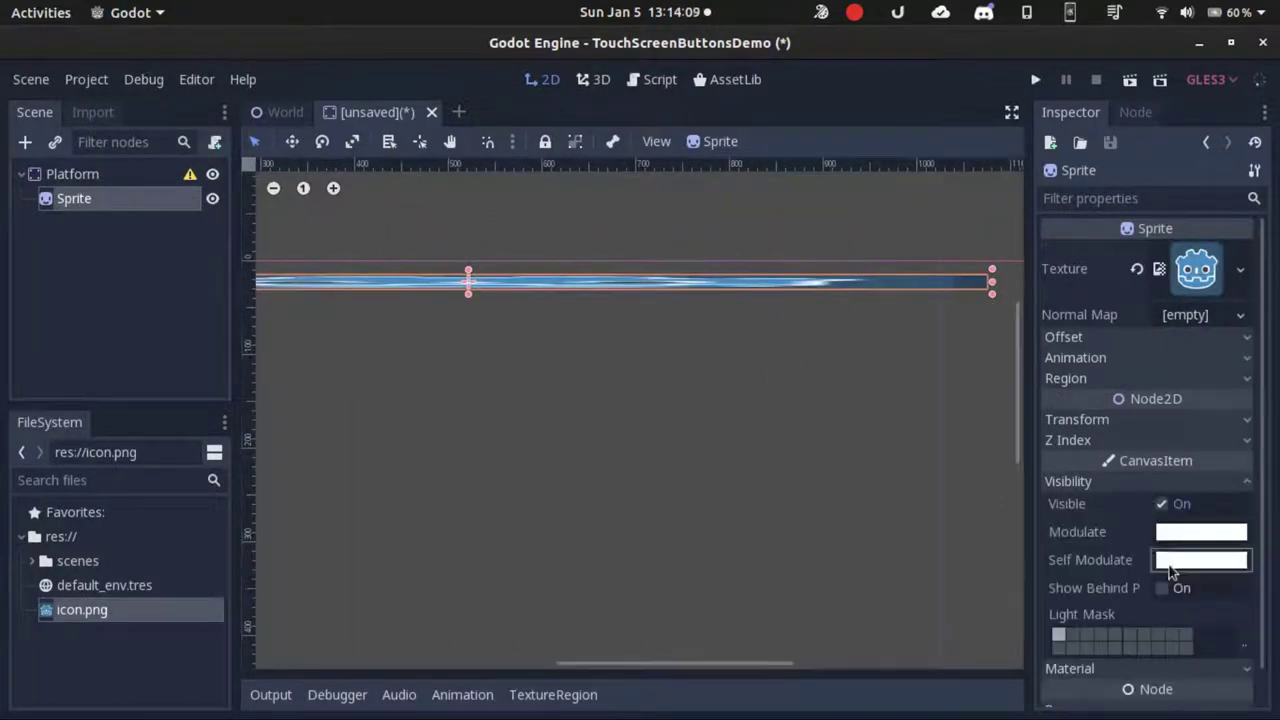
{"action": "left_click", "coordinate": [1190, 557]}
{"action": "left_click_drag", "start_coordinate": [1110, 345], "coordinate": [1153, 374]}
{"action": "left_click", "coordinate": [819, 457]}
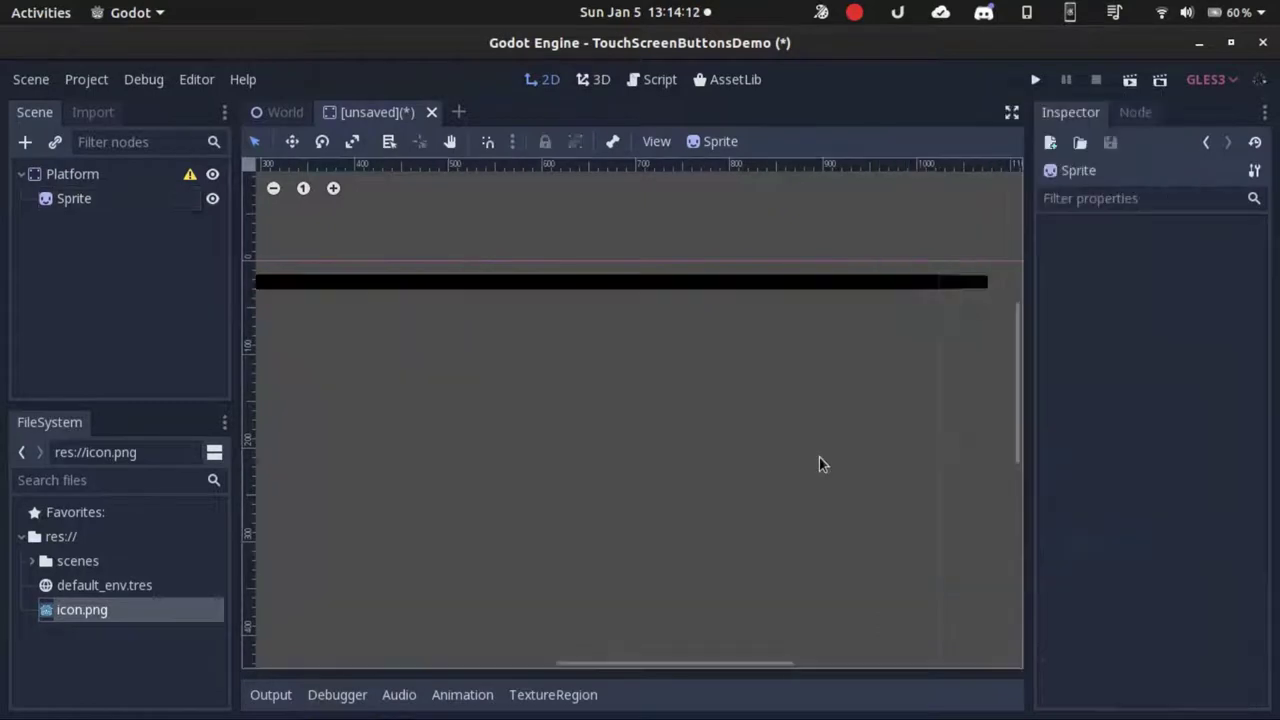
{"action": "left_click", "coordinate": [371, 285]}
Set the bar sprite's position to 0, 0
{"action": "left_click", "coordinate": [1140, 416]}
{"action": "left_click", "coordinate": [1197, 444]}
{"action": "type", "text": "0"}
{"action": "left_click", "coordinate": [1198, 470]}
{"action": "type", "text": "0"}
{"action": "key", "text": "Return"}
{"action": "left_click", "coordinate": [666, 434]}
{"action": "left_click_drag", "start_coordinate": [697, 663], "coordinate": [526, 663]}
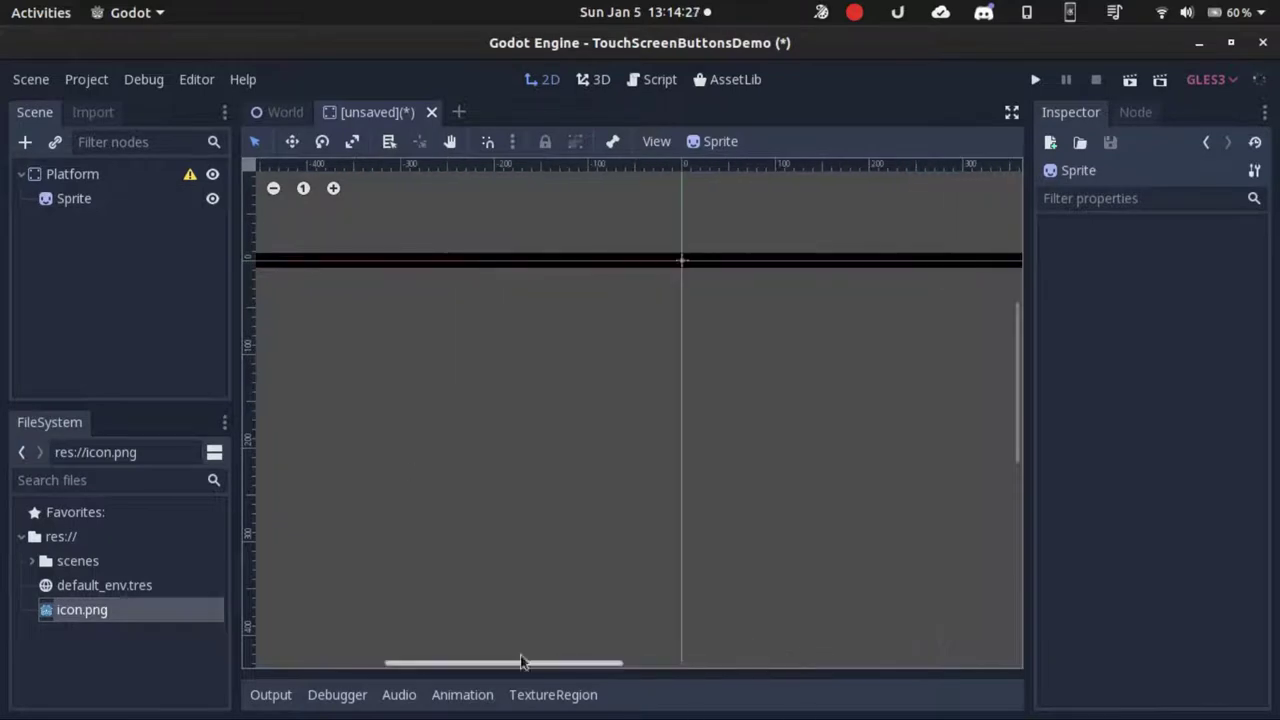
Add a CollisionShape2D with a RectangleShape2D sized along the bar
{"action": "left_click", "coordinate": [148, 186]}
{"action": "key", "text": "ctrl+a"}
{"action": "type", "text": "coll"}
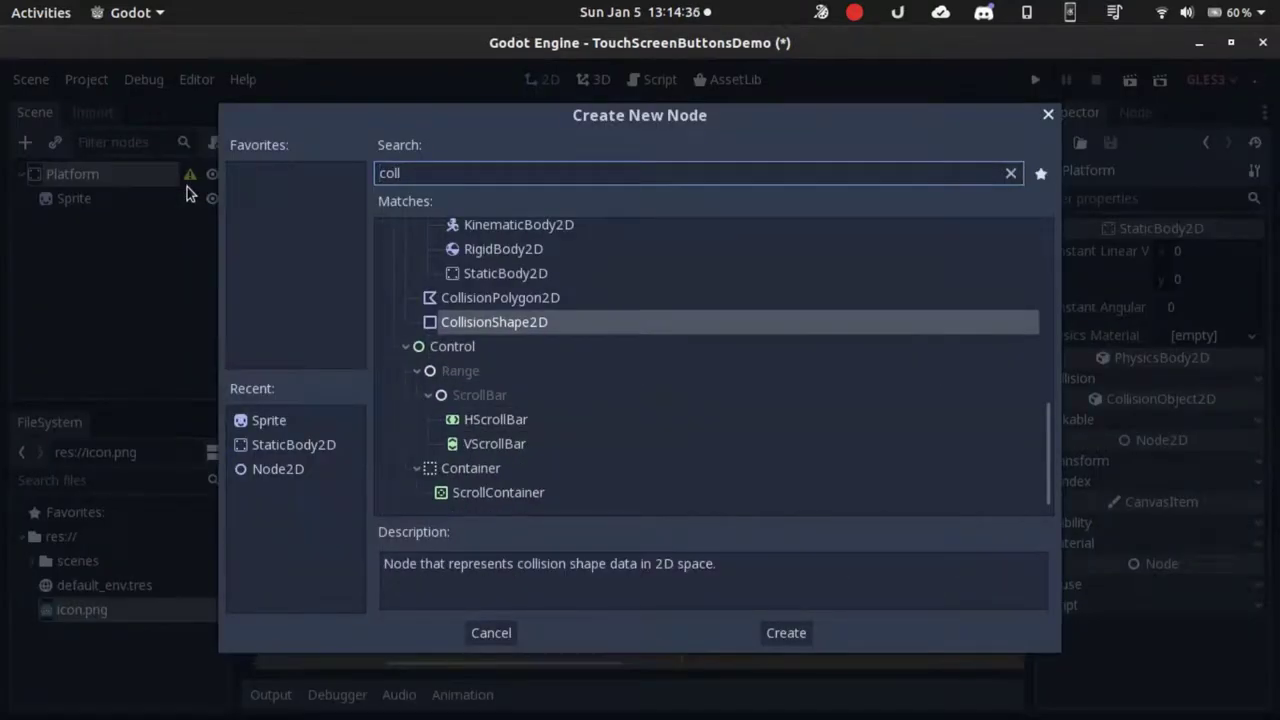
{"action": "key", "text": "Return"}
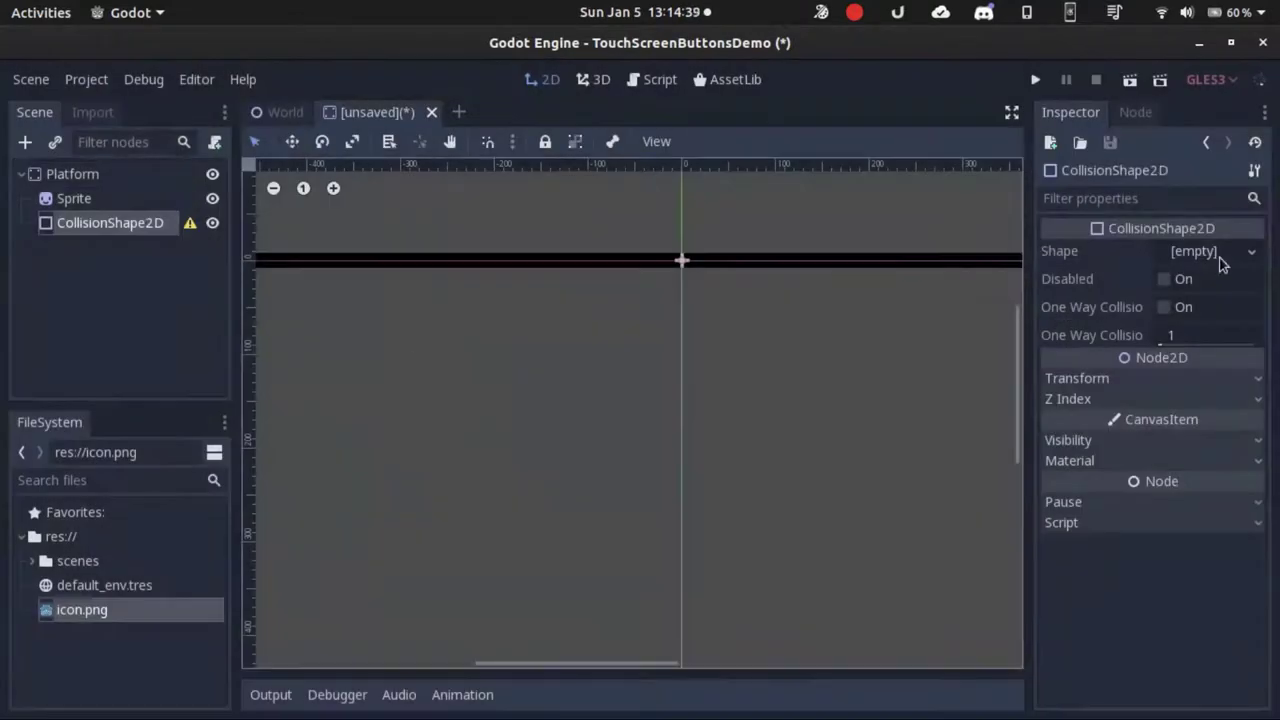
{"action": "left_click", "coordinate": [1215, 253]}
{"action": "left_click", "coordinate": [1125, 406]}
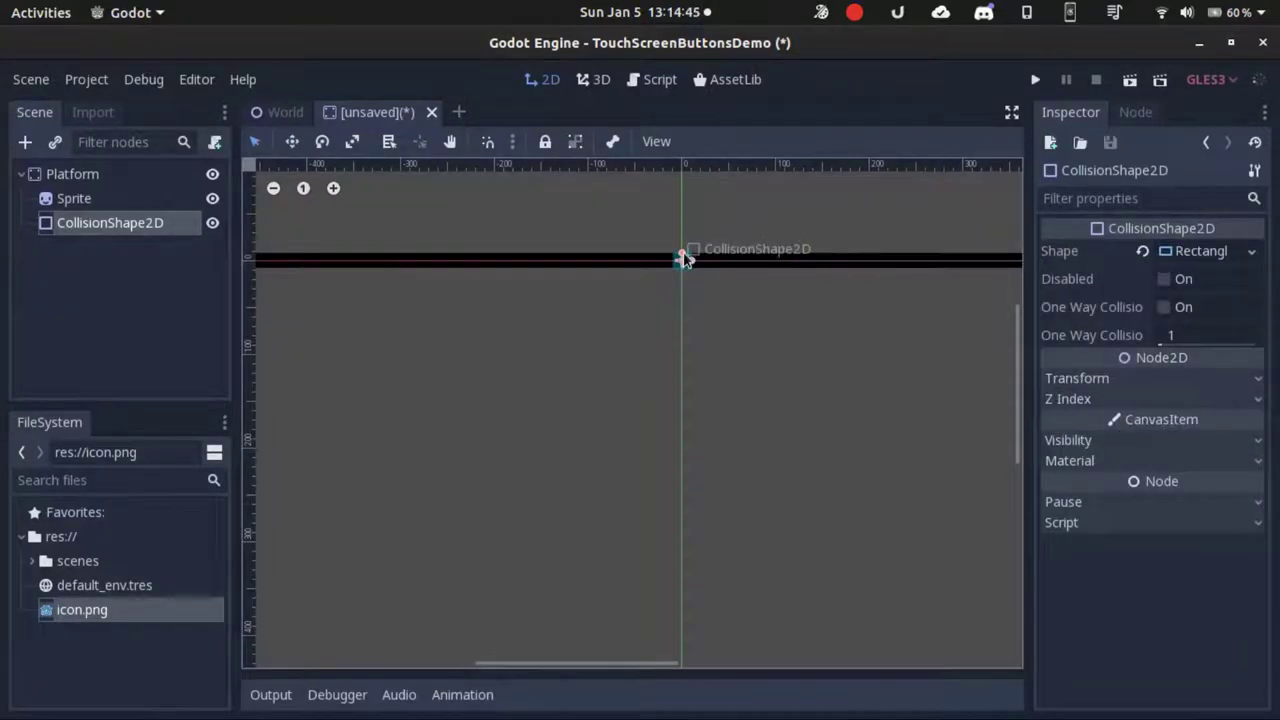
{"action": "left_click_drag", "start_coordinate": [688, 259], "coordinate": [1137, 277]}
{"action": "left_click_drag", "start_coordinate": [654, 663], "coordinate": [734, 581]}
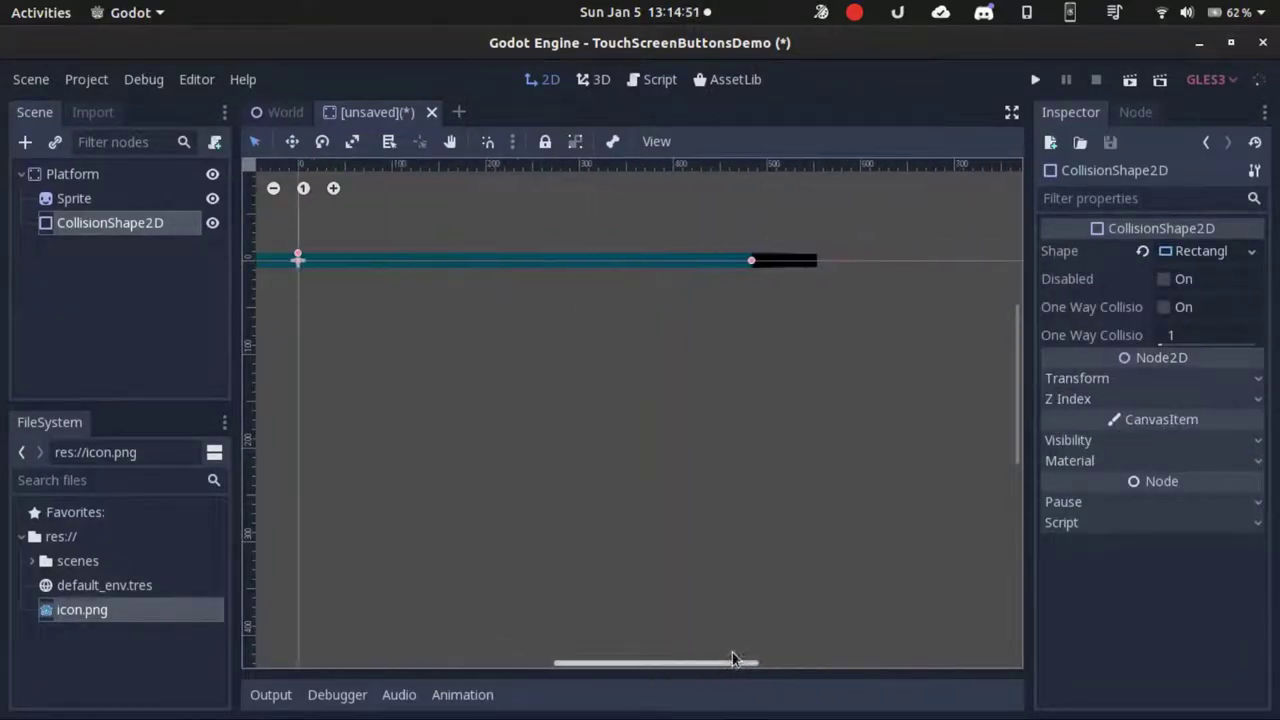
{"action": "left_click_drag", "start_coordinate": [752, 262], "coordinate": [814, 261]}
Save Platform.tscn, instance it under World, and move it toward the bottom
{"action": "key", "text": "ctrl+s"}
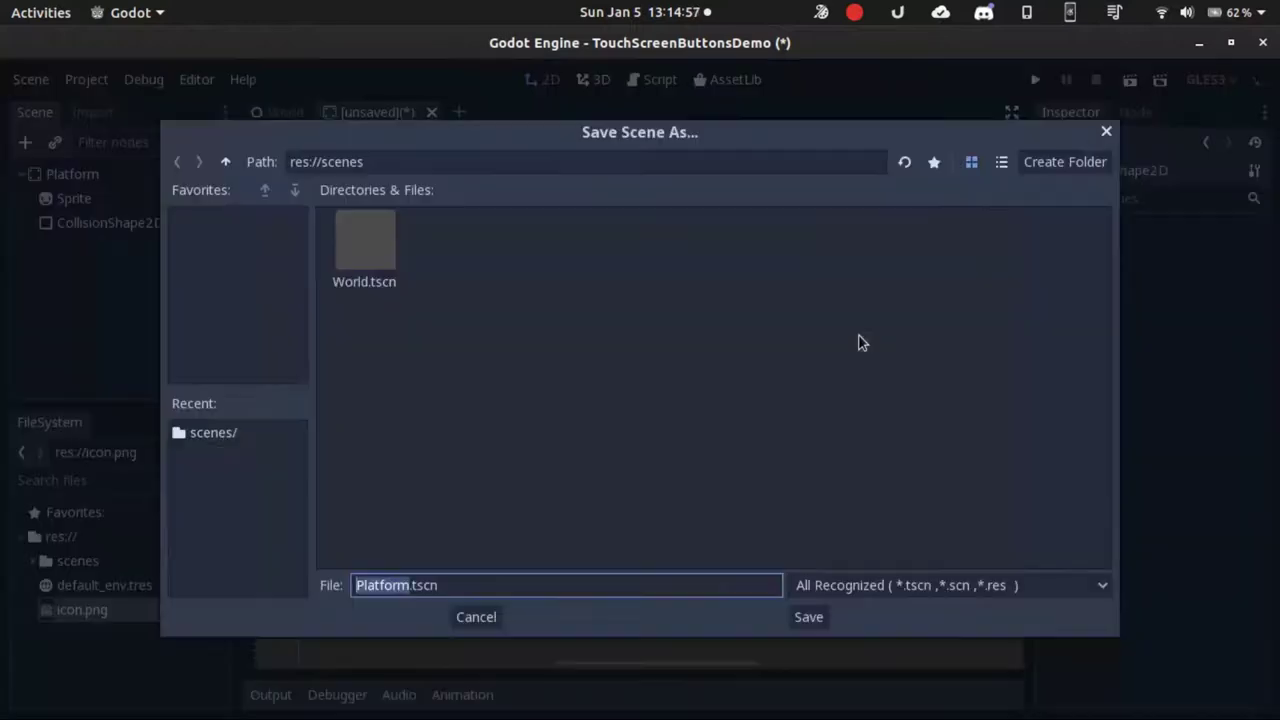
{"action": "key", "text": "Return"}
{"action": "left_click", "coordinate": [277, 116]}
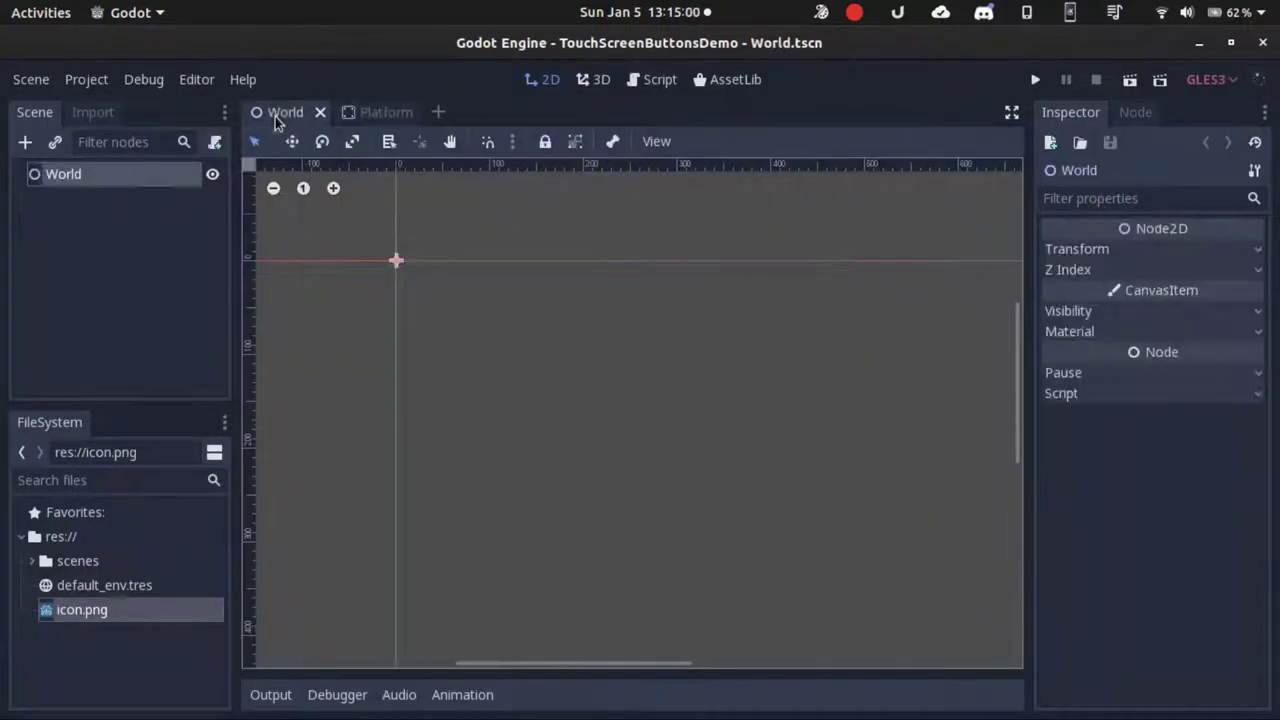
{"action": "scroll", "coordinate": [585, 196], "scroll_direction": "down", "scroll_amount": 3}
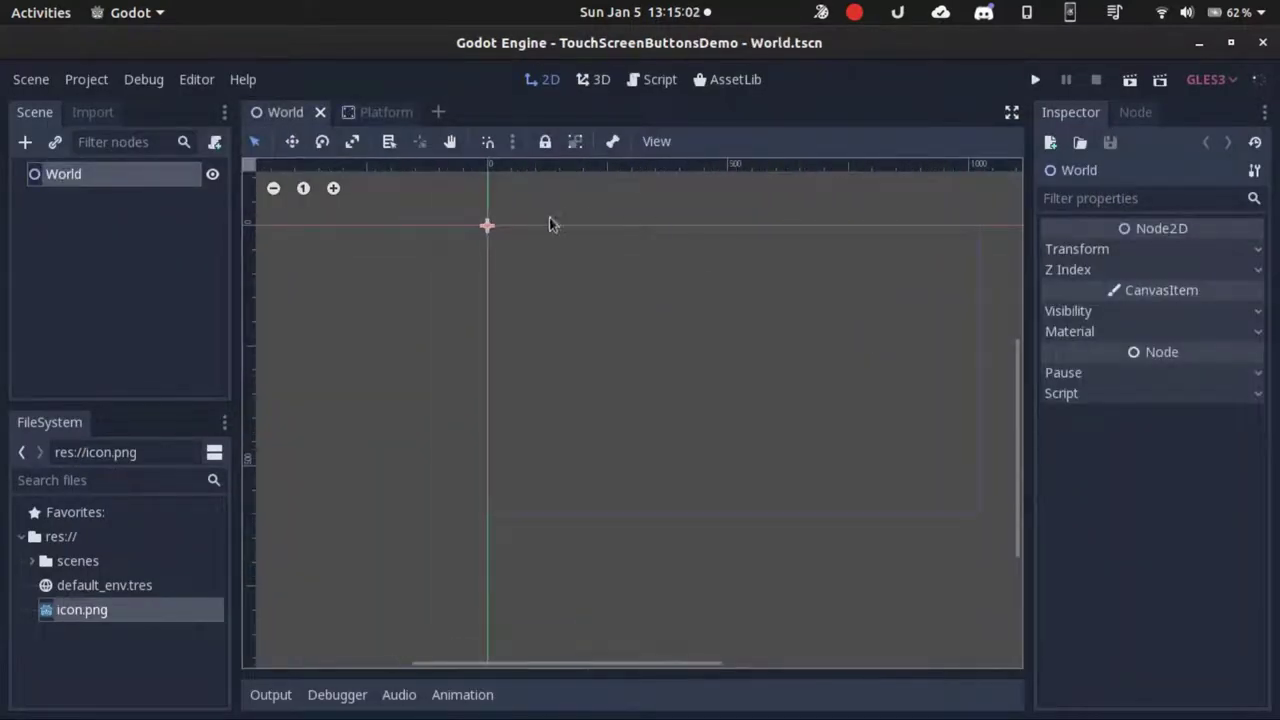
{"action": "right_click", "coordinate": [151, 174]}
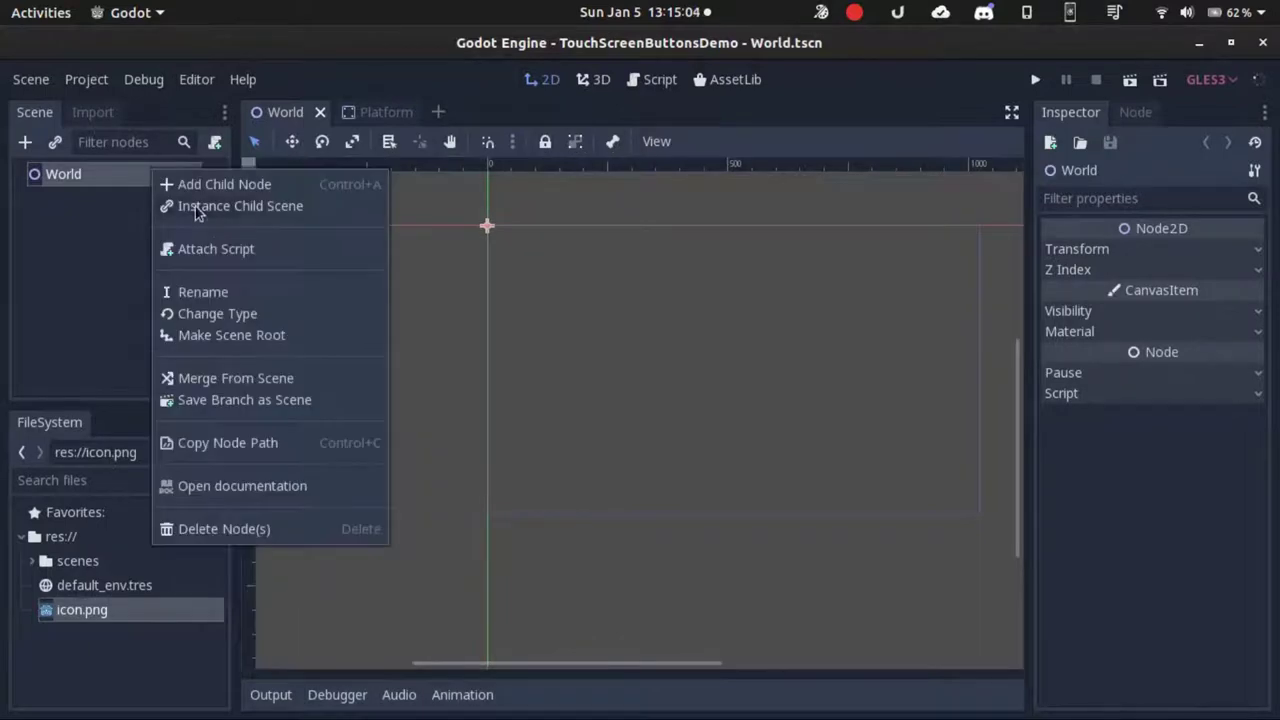
{"action": "left_click", "coordinate": [195, 206]}
{"action": "key", "text": "Down"}
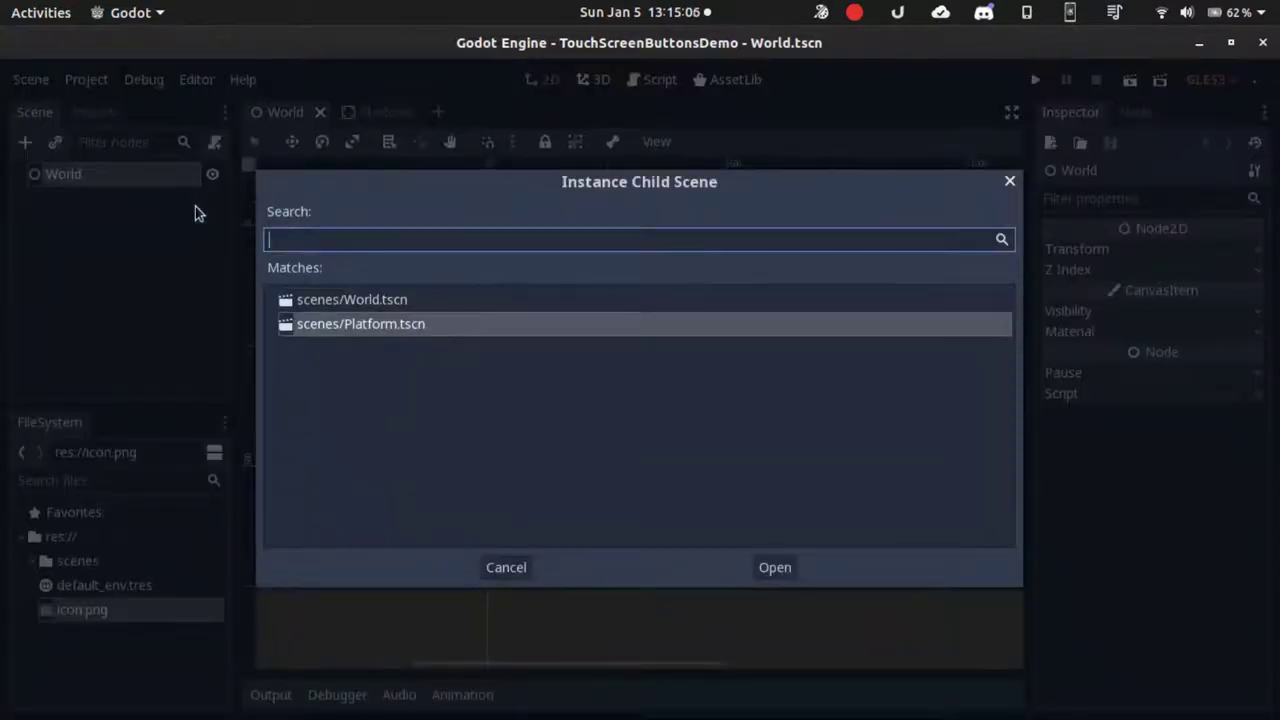
{"action": "key", "text": "Return"}
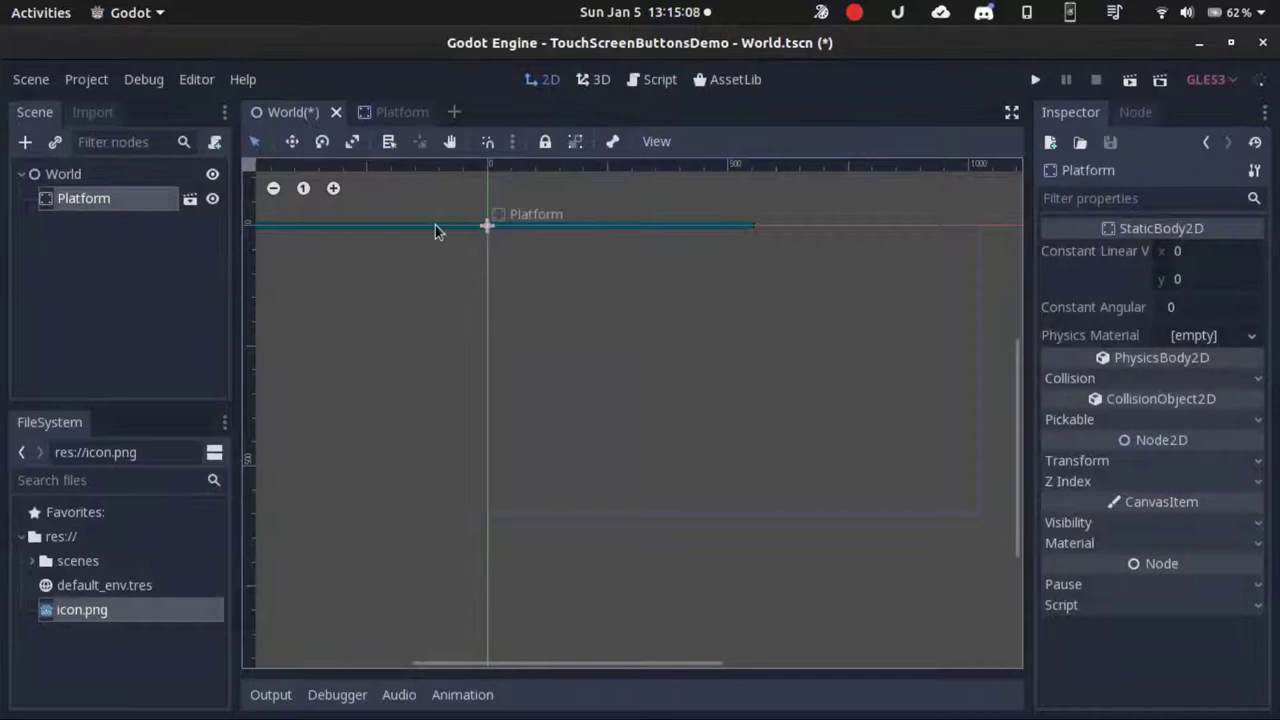
{"action": "left_click_drag", "start_coordinate": [437, 231], "coordinate": [680, 515]}
Move CollisionShape2D above Sprite in Platform, save both scenes, nudge the platform, and run
{"action": "left_click", "coordinate": [394, 120]}
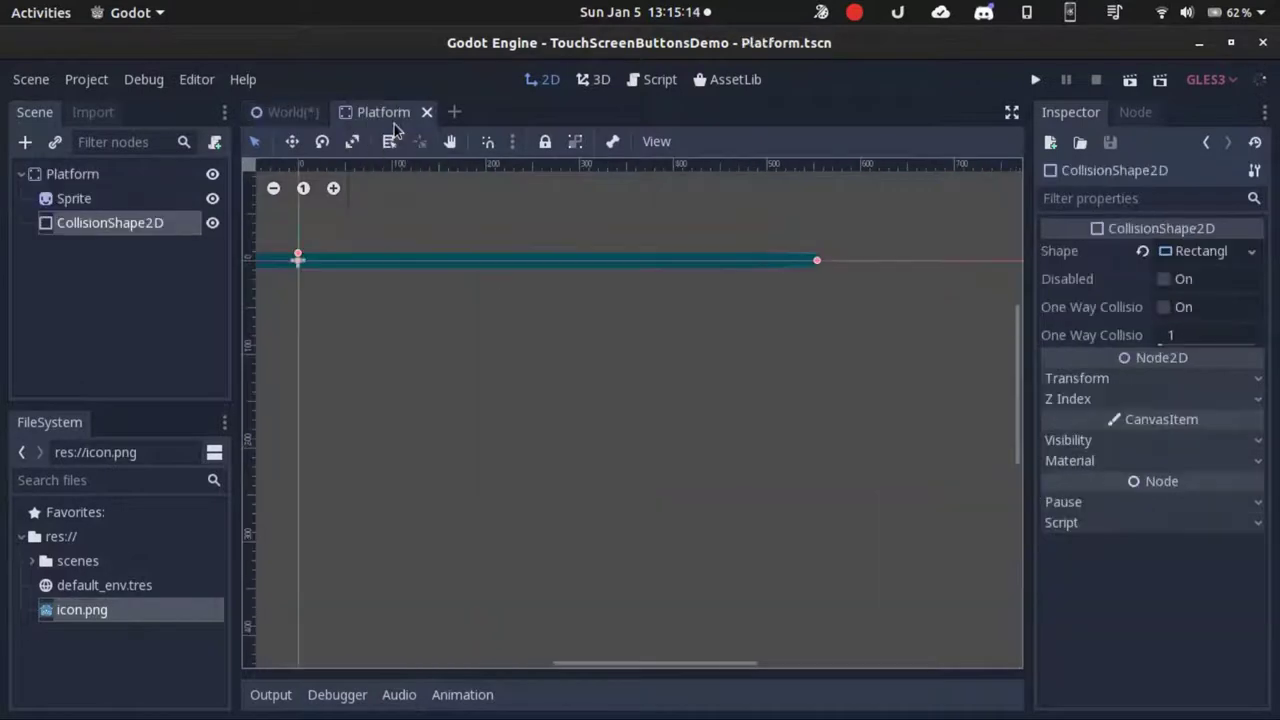
{"action": "left_click_drag", "start_coordinate": [124, 229], "coordinate": [130, 189]}
{"action": "key", "text": "ctrl+s"}
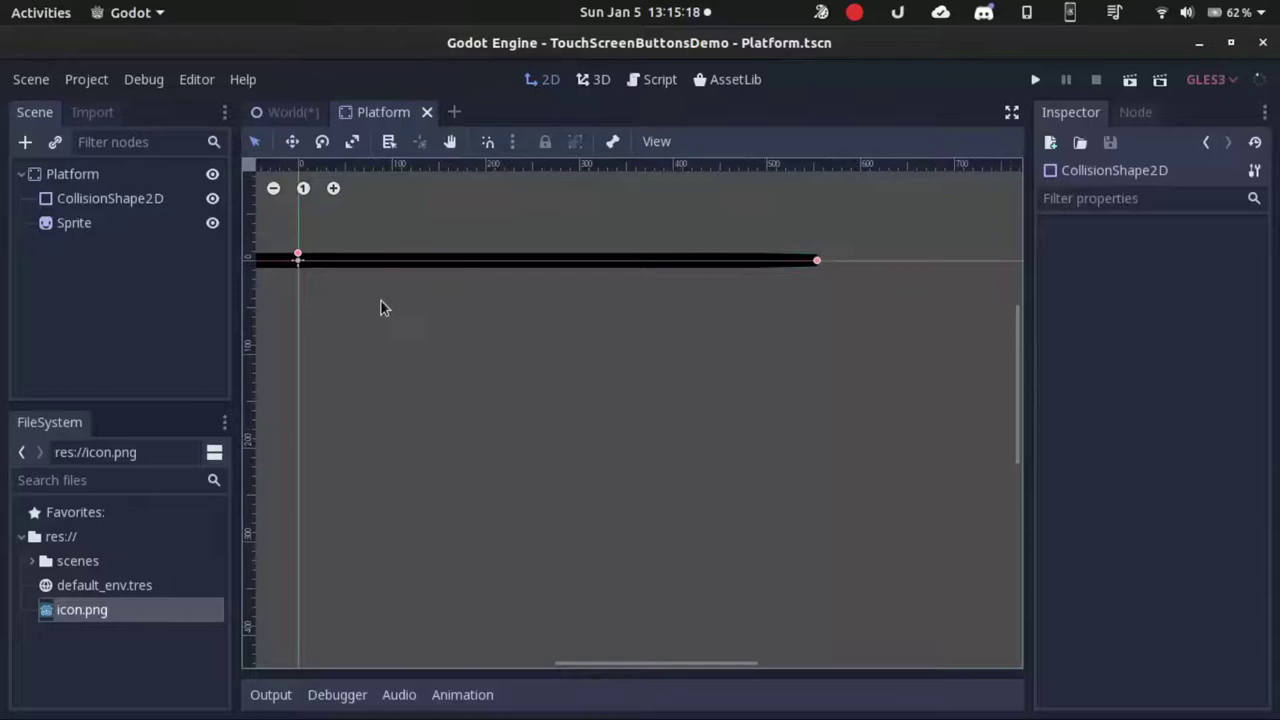
{"action": "left_click", "coordinate": [300, 114]}
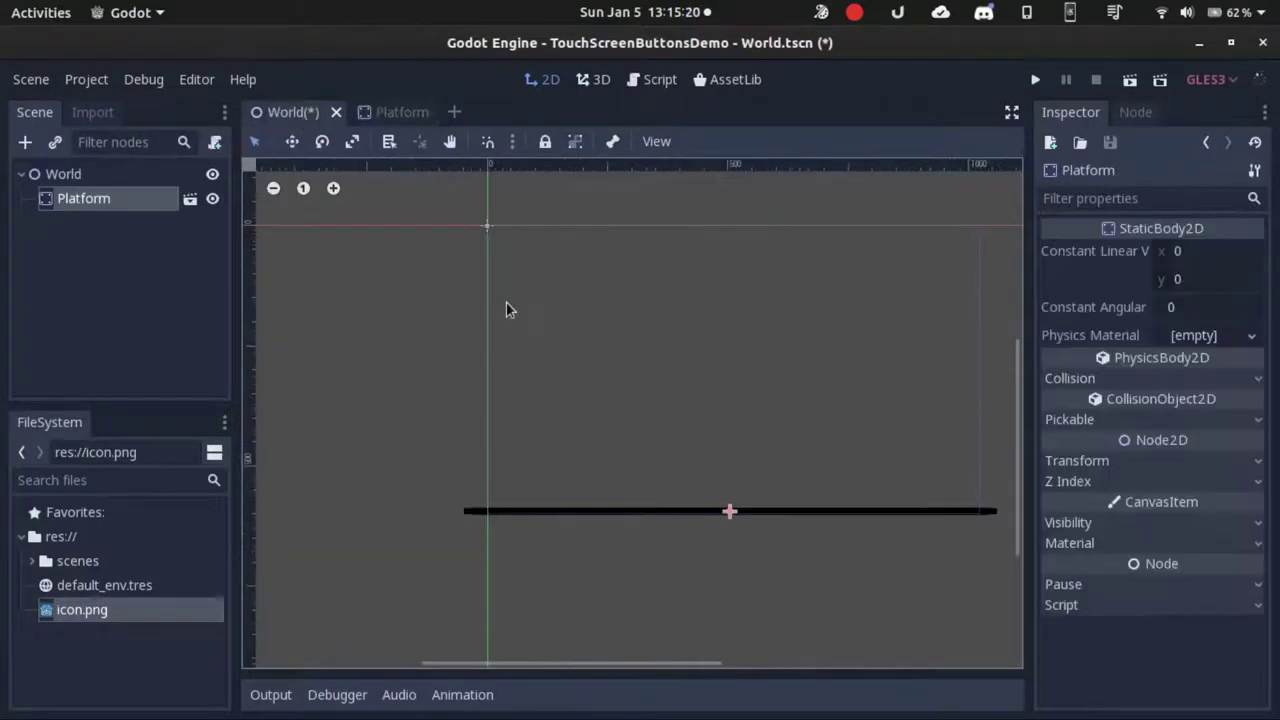
{"action": "key", "text": "ctrl+s"}
{"action": "left_click_drag", "start_coordinate": [699, 510], "coordinate": [733, 502]}
{"action": "key", "text": "F5"}
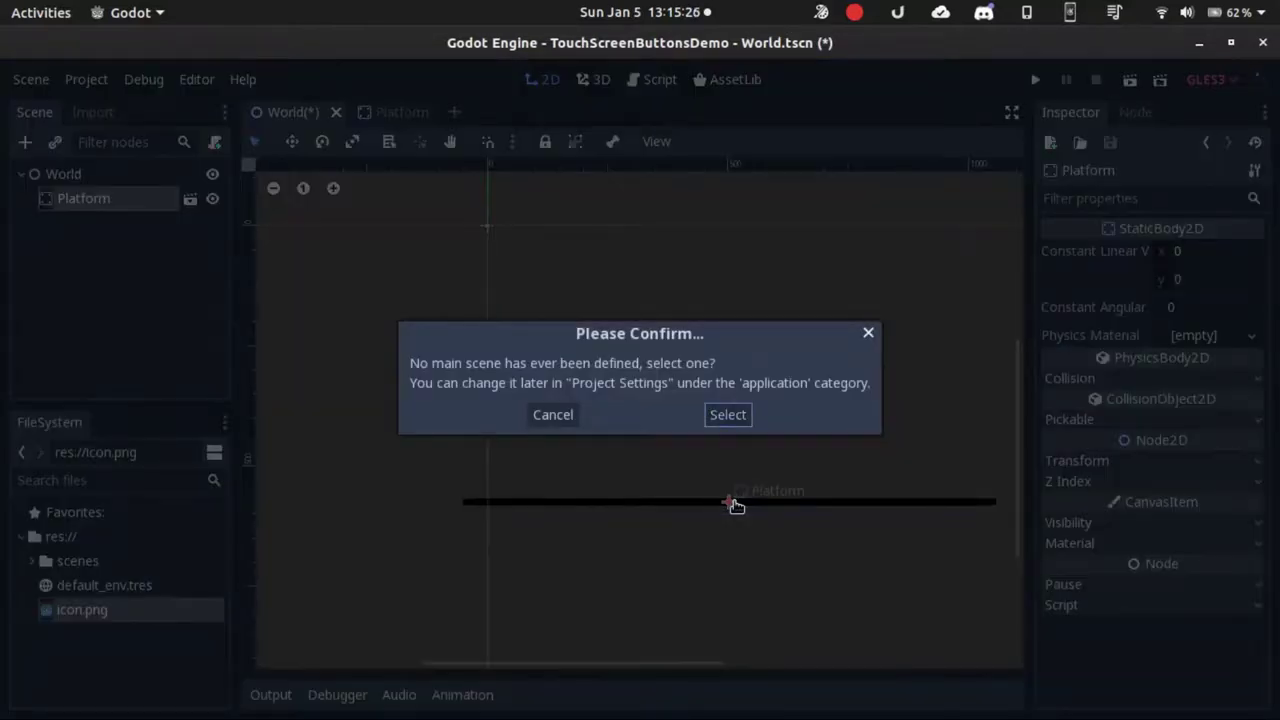
Choose World.tscn as the main scene, watch the platform bar in-game, then close the game
{"action": "key", "text": "Return"}
{"action": "key", "text": "Return"}
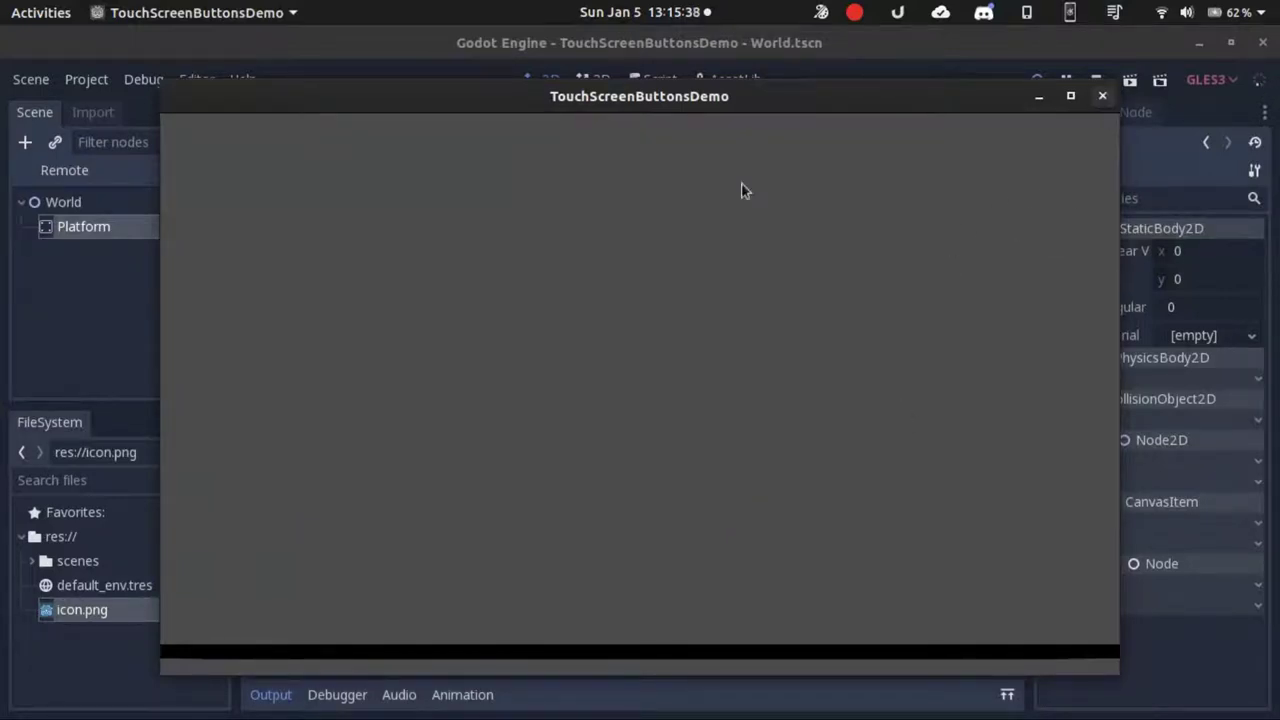
{"action": "left_click", "coordinate": [1104, 97]}
Start a new scene with a KinematicBody2D root named Player
{"action": "left_click", "coordinate": [438, 113]}
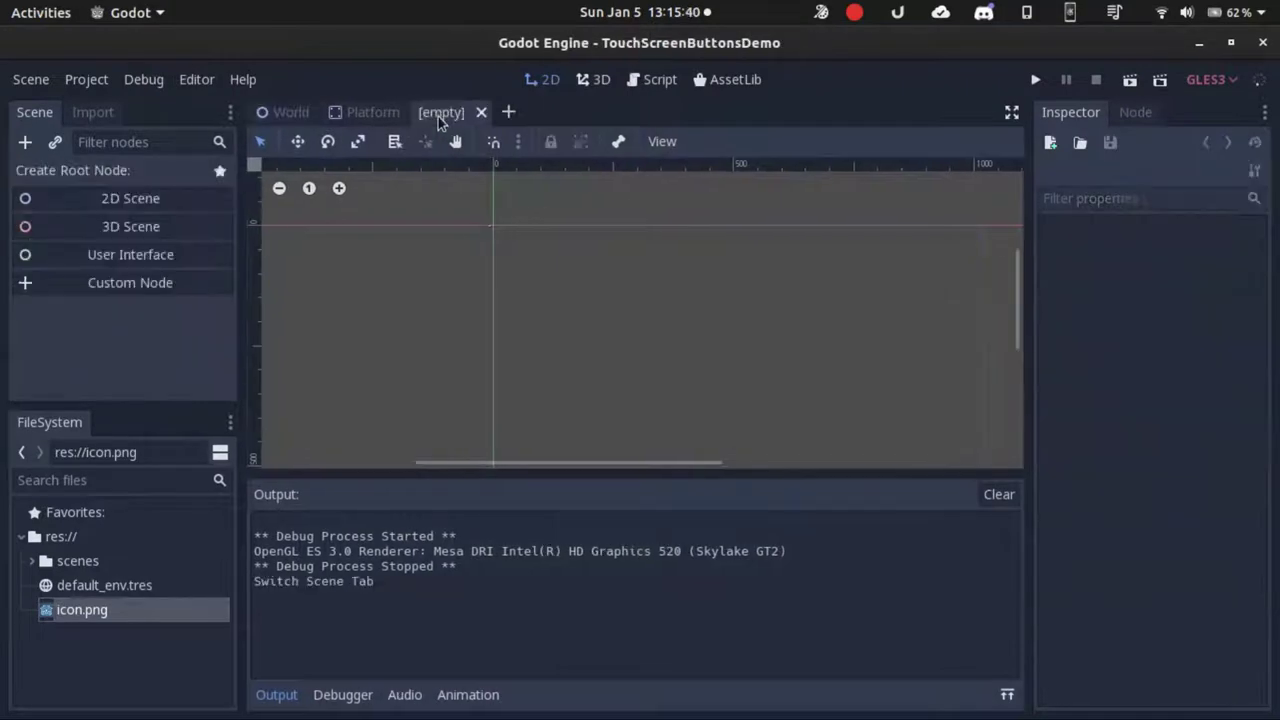
{"action": "left_click", "coordinate": [197, 288]}
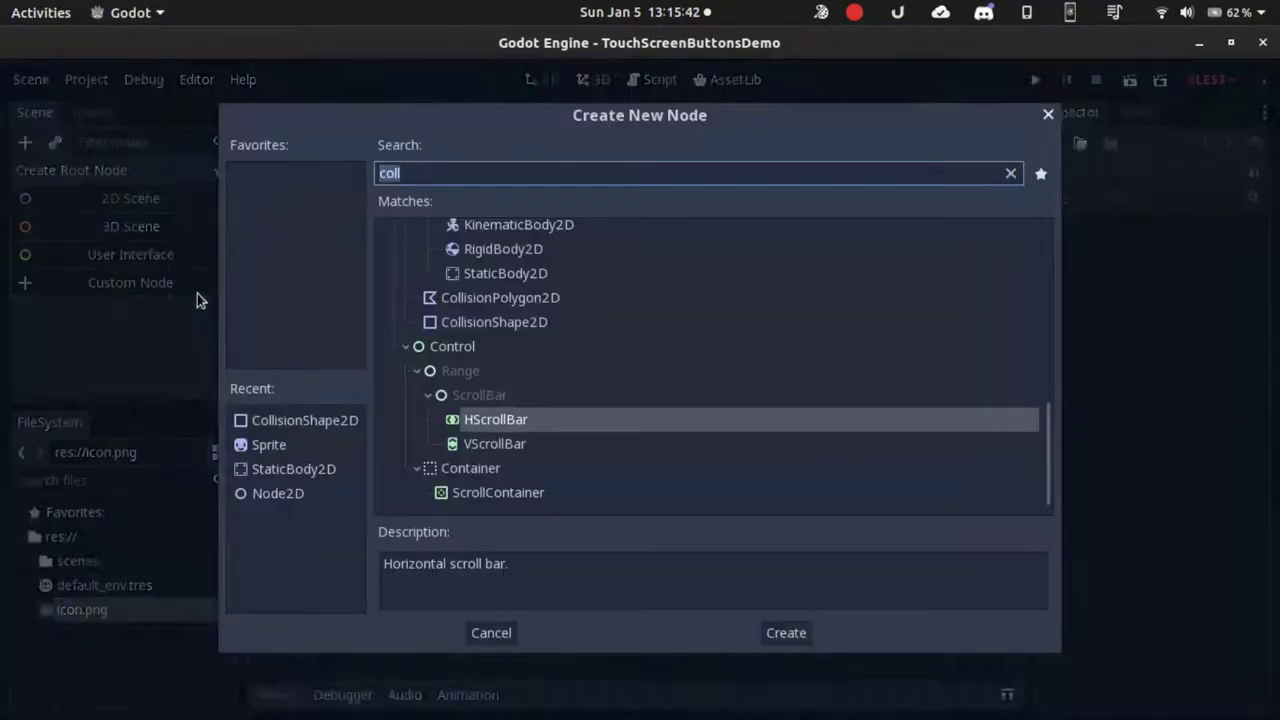
{"action": "double_click", "coordinate": [505, 227]}
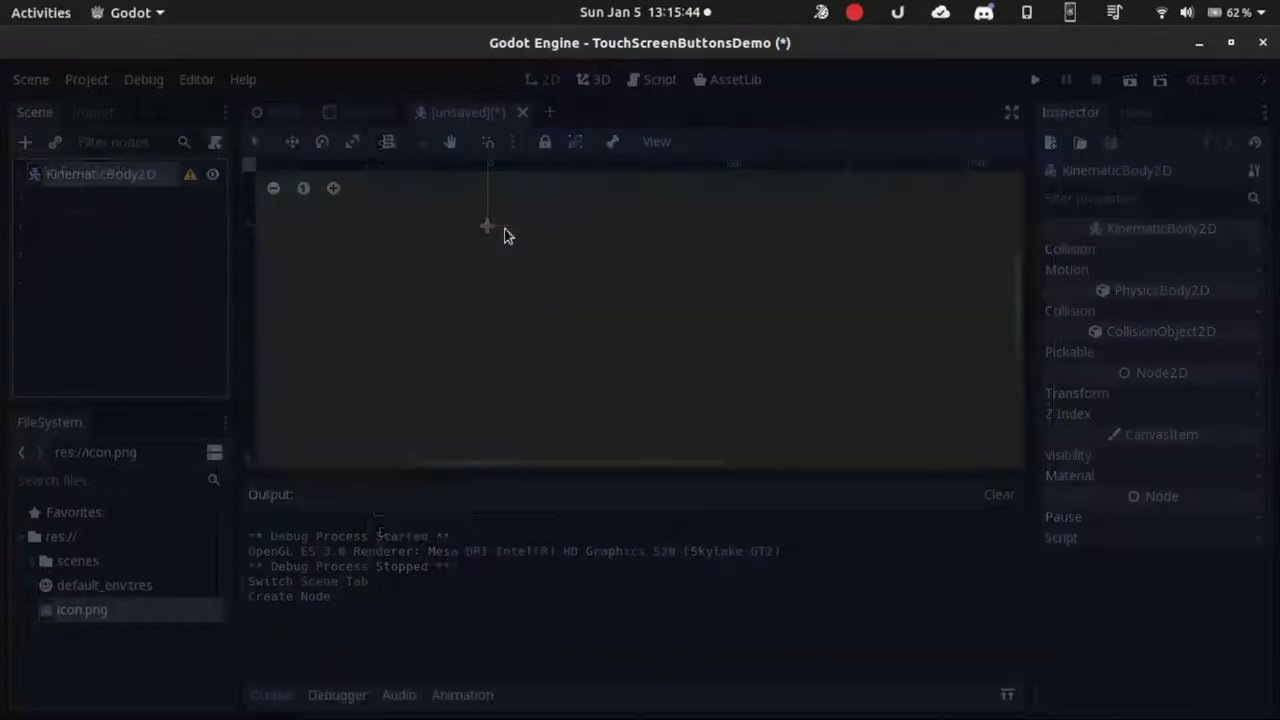
{"action": "double_click", "coordinate": [122, 173]}
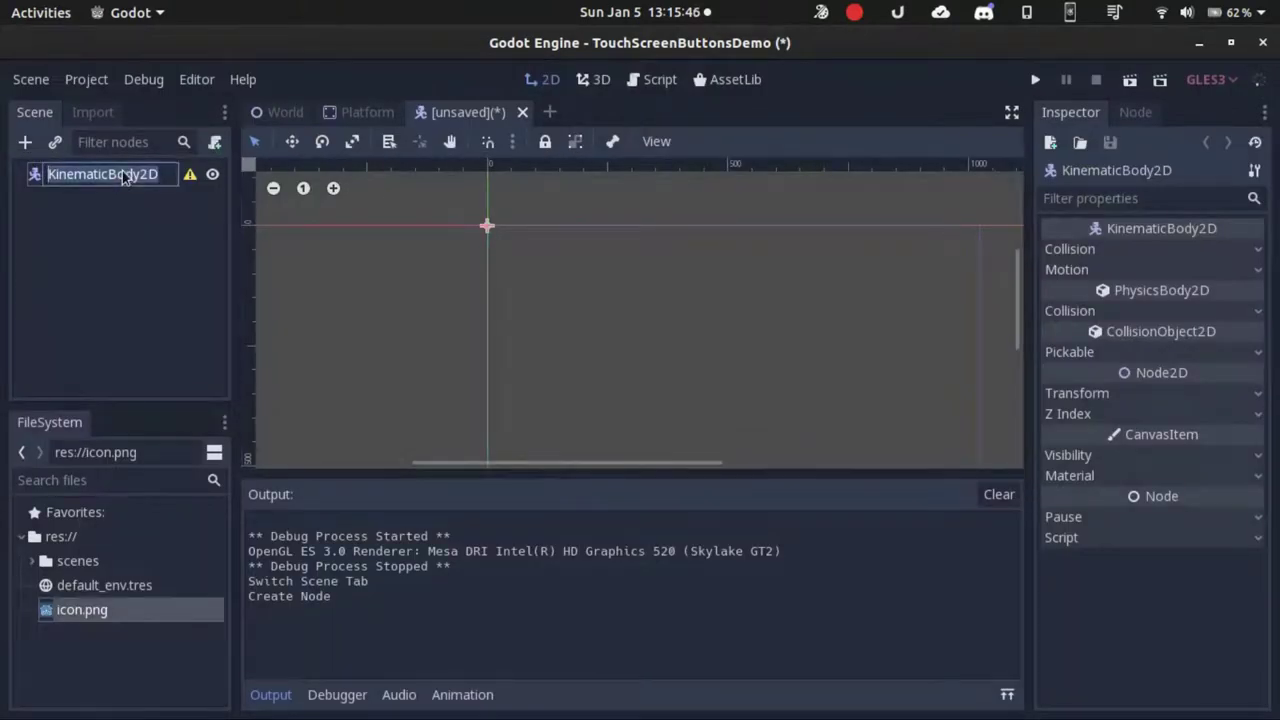
{"action": "type", "text": "Player"}
{"action": "key", "text": "Return"}
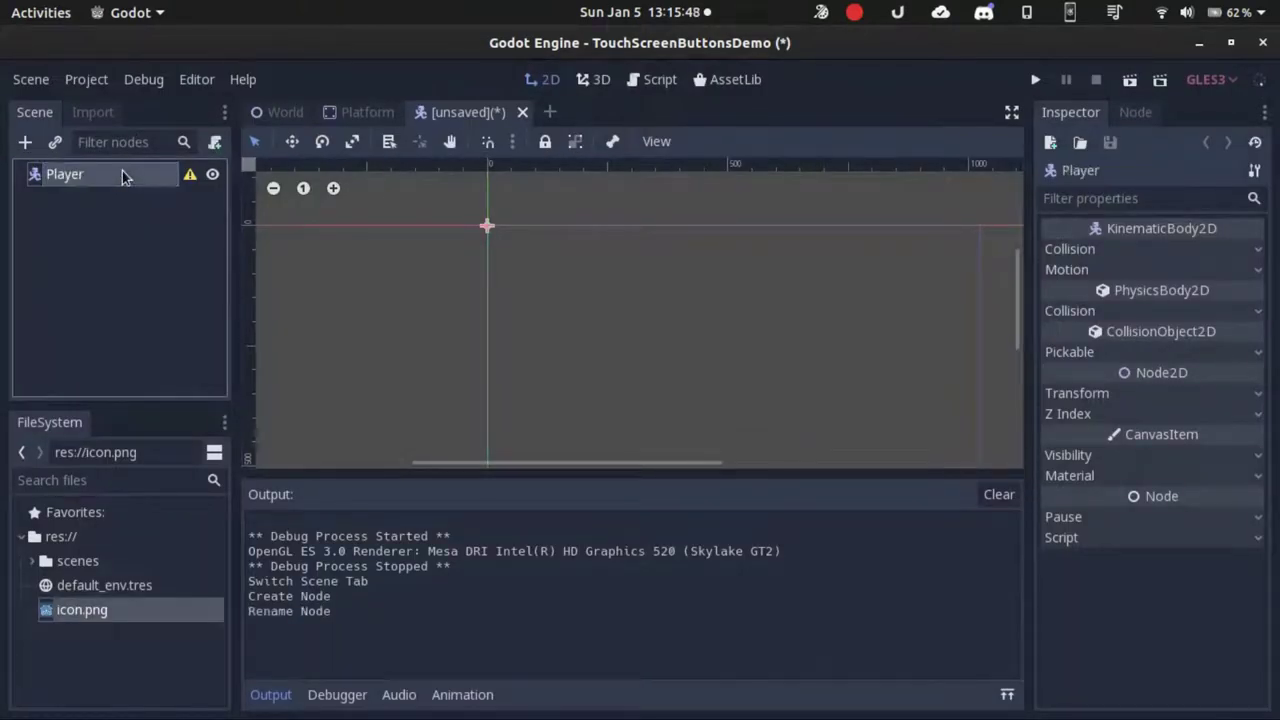
Add an icon sprite under Player and rename it sprite
{"action": "right_click", "coordinate": [159, 182]}
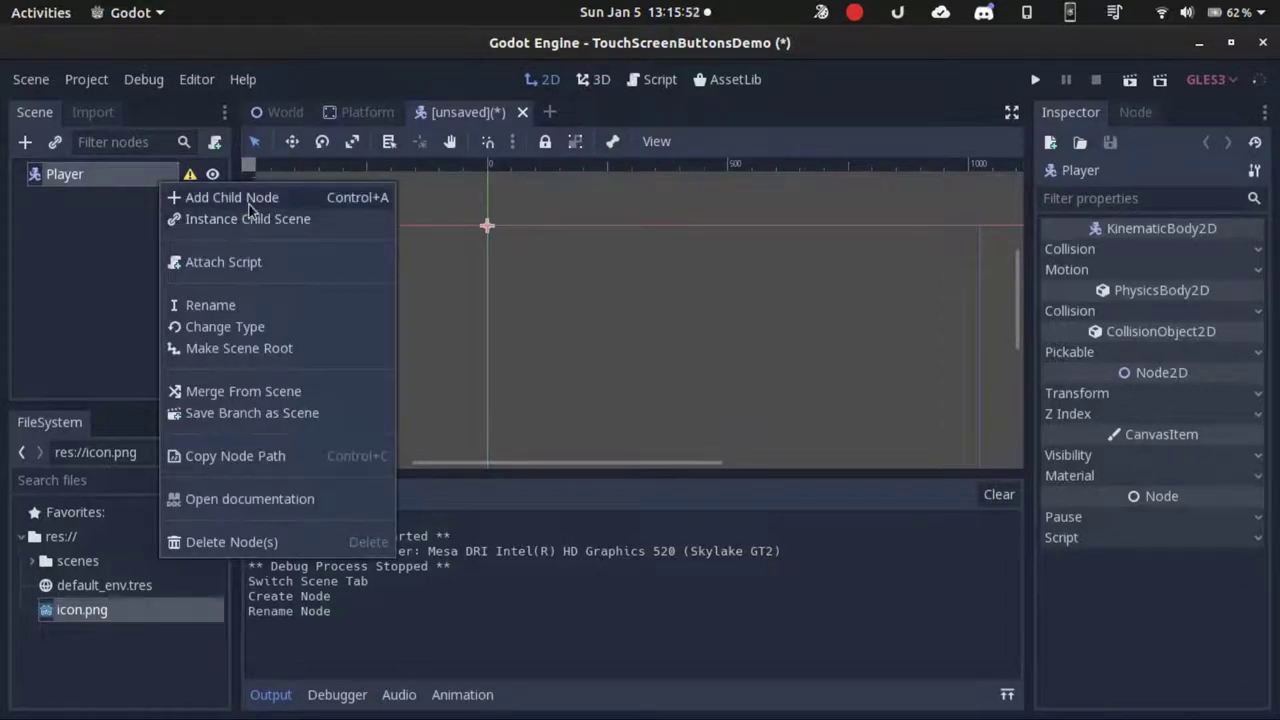
{"action": "left_click_drag", "start_coordinate": [87, 625], "coordinate": [480, 351]}
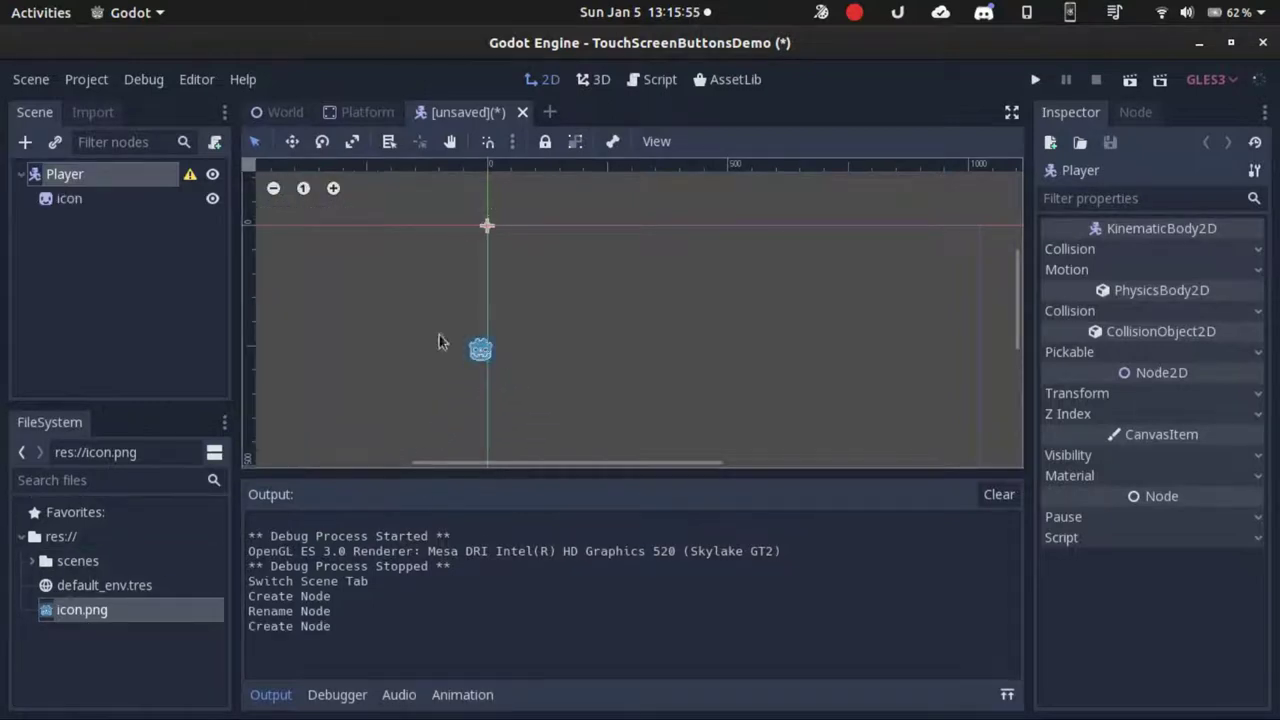
{"action": "double_click", "coordinate": [106, 198]}
{"action": "type", "text": "spri"}
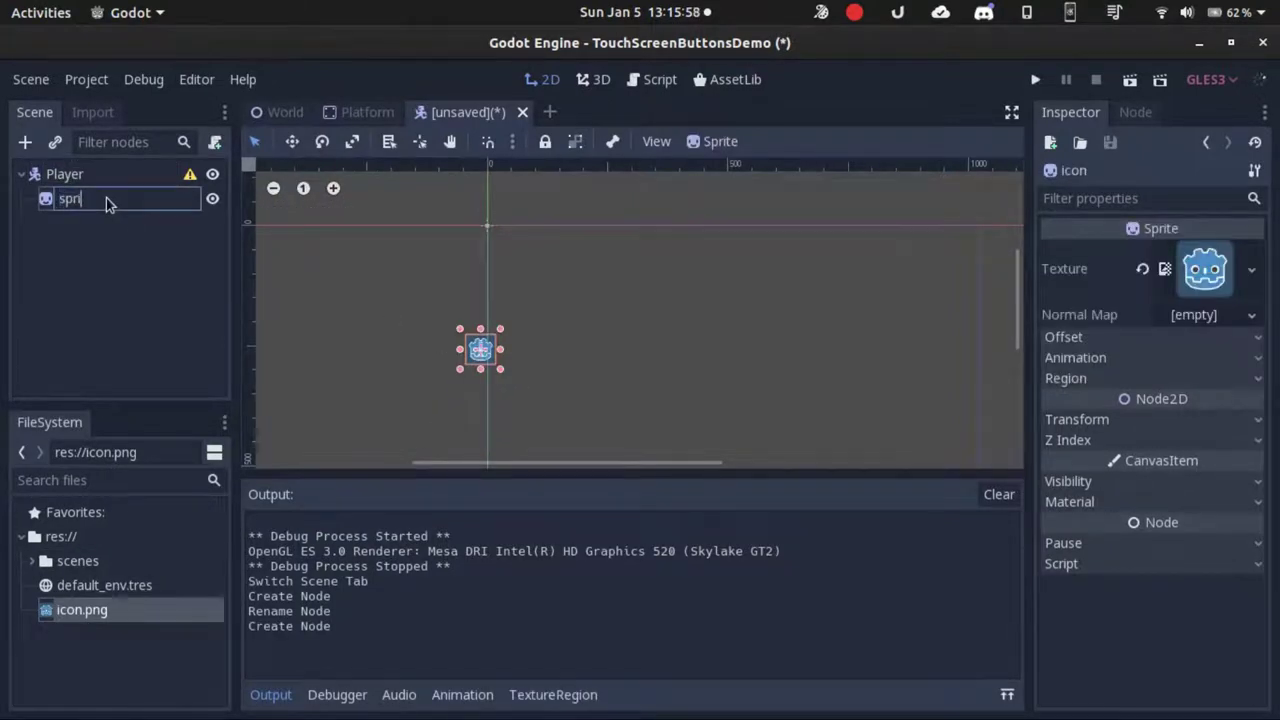
{"action": "type", "text": "te"}
{"action": "key", "text": "Return"}
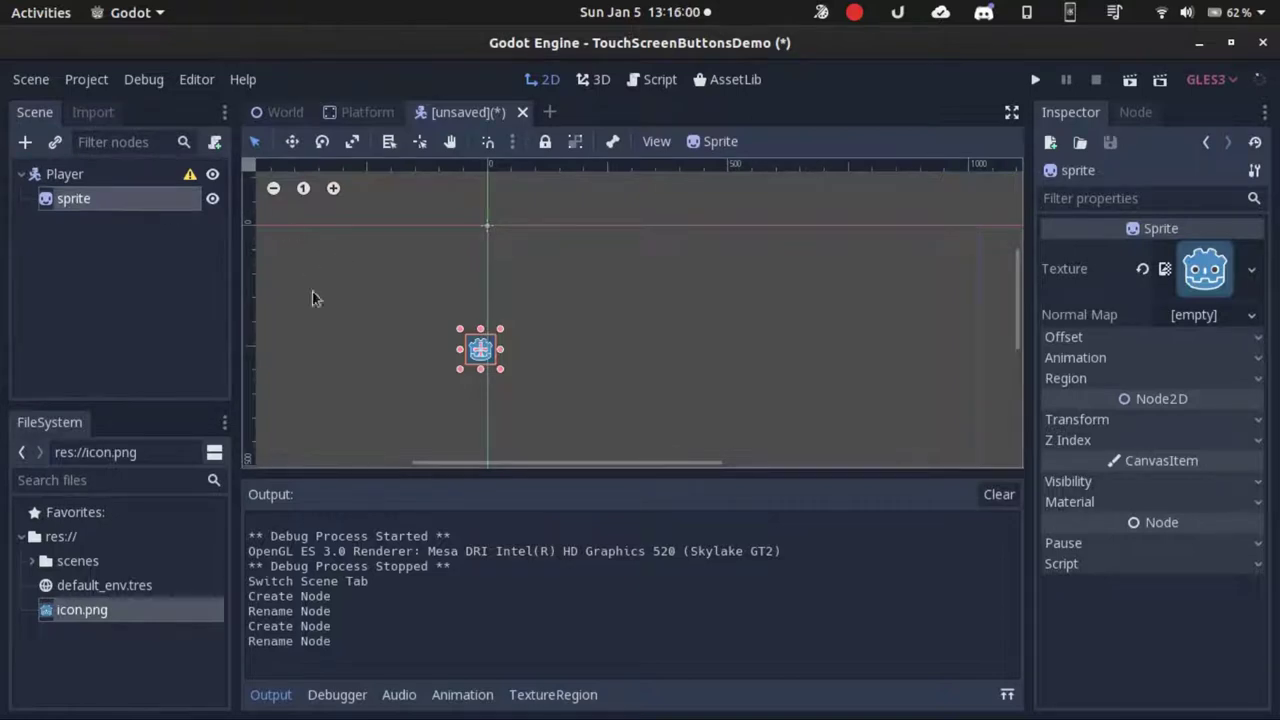
Set the sprite's position to x 0, y 0
{"action": "left_click", "coordinate": [1096, 420]}
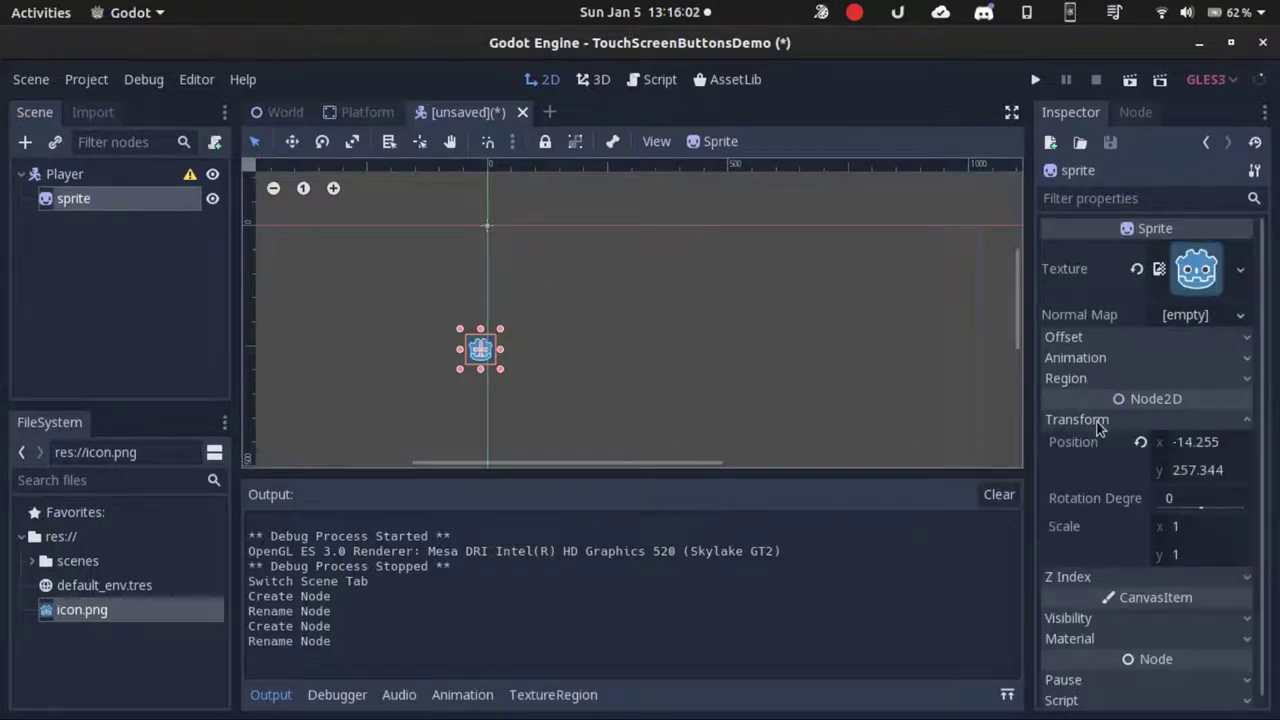
{"action": "left_click", "coordinate": [1190, 447]}
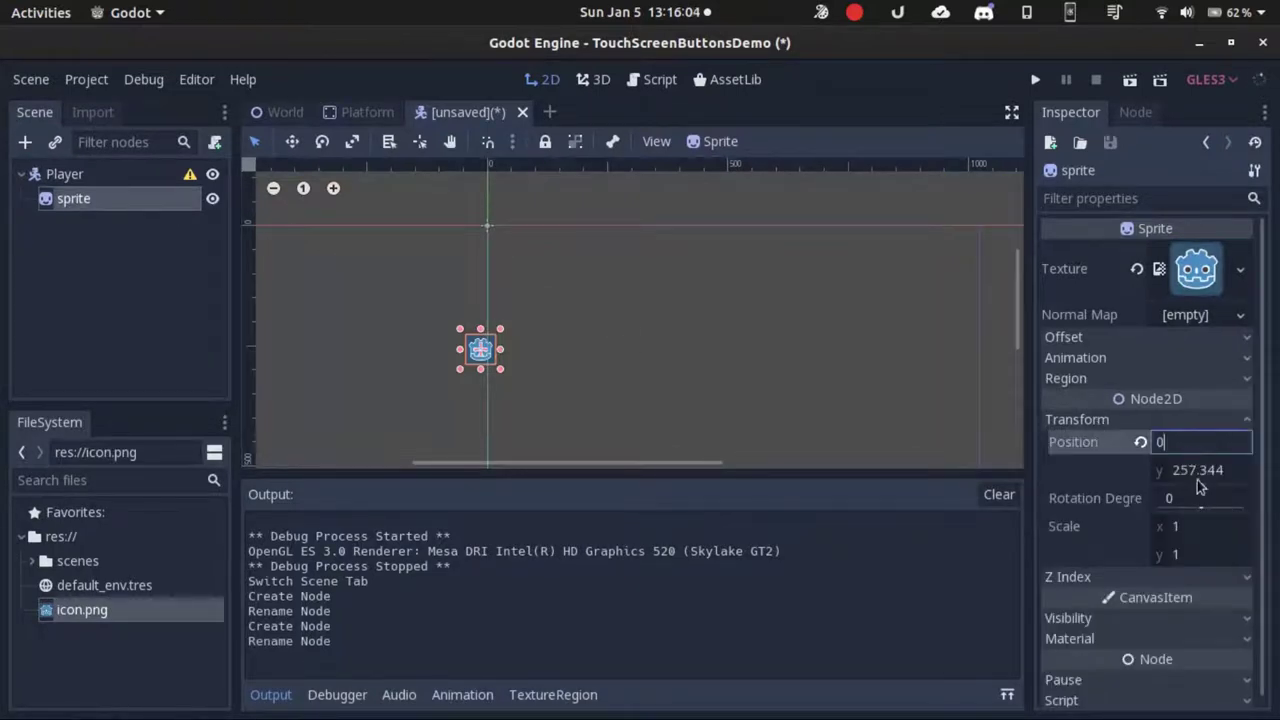
{"action": "type", "text": "0"}
{"action": "left_click", "coordinate": [1199, 476]}
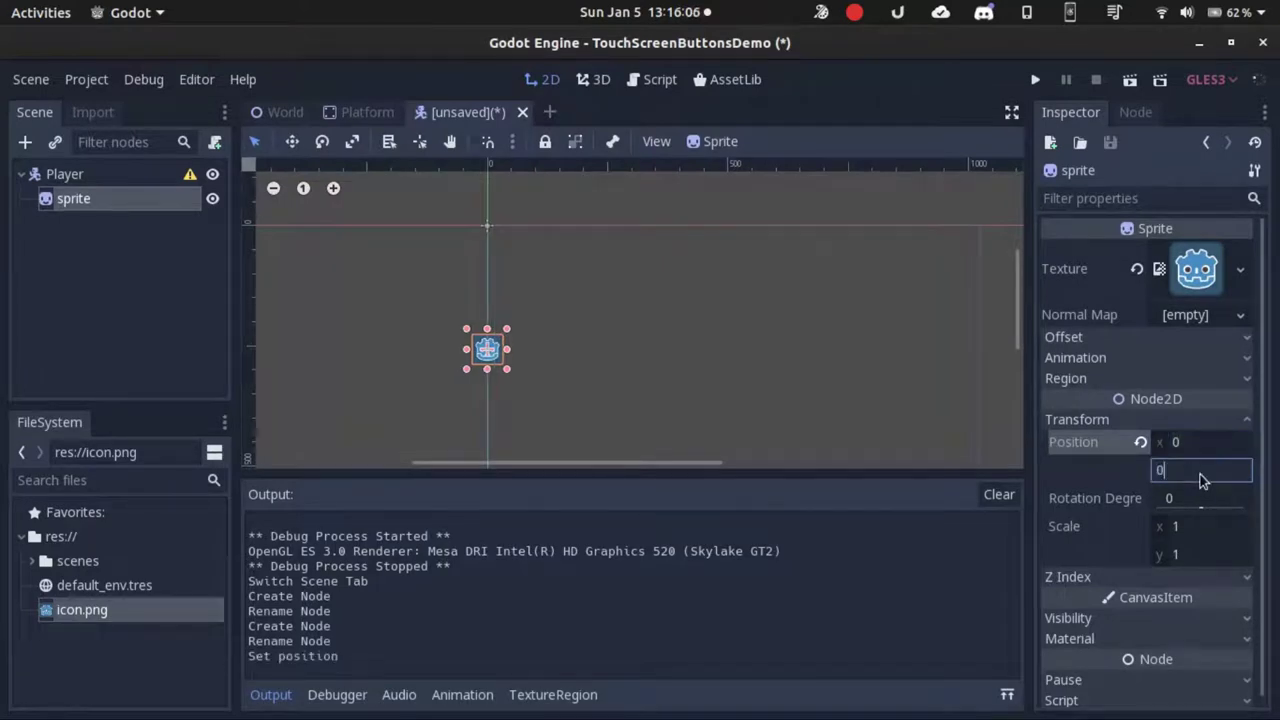
{"action": "type", "text": "0"}
{"action": "key", "text": "Return"}
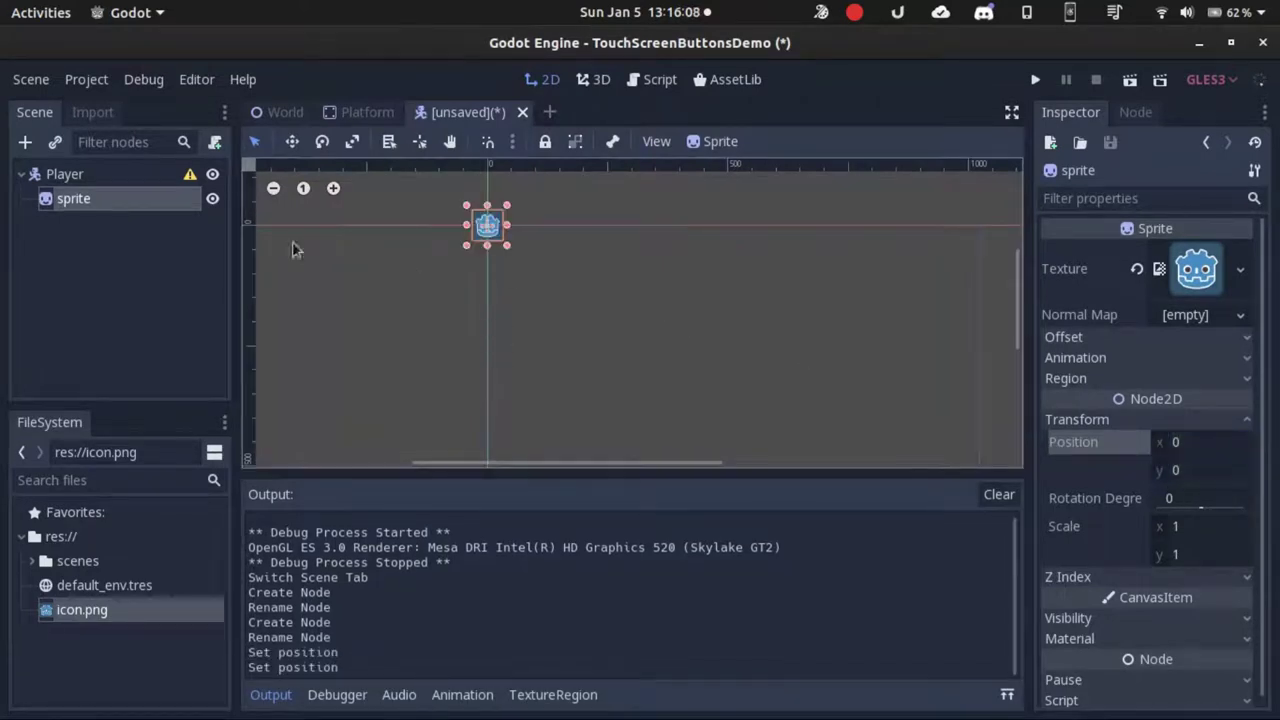
Add a CollisionShape2D under Player with a new RectangleShape2D
{"action": "right_click", "coordinate": [140, 174]}
{"action": "left_click", "coordinate": [210, 188]}
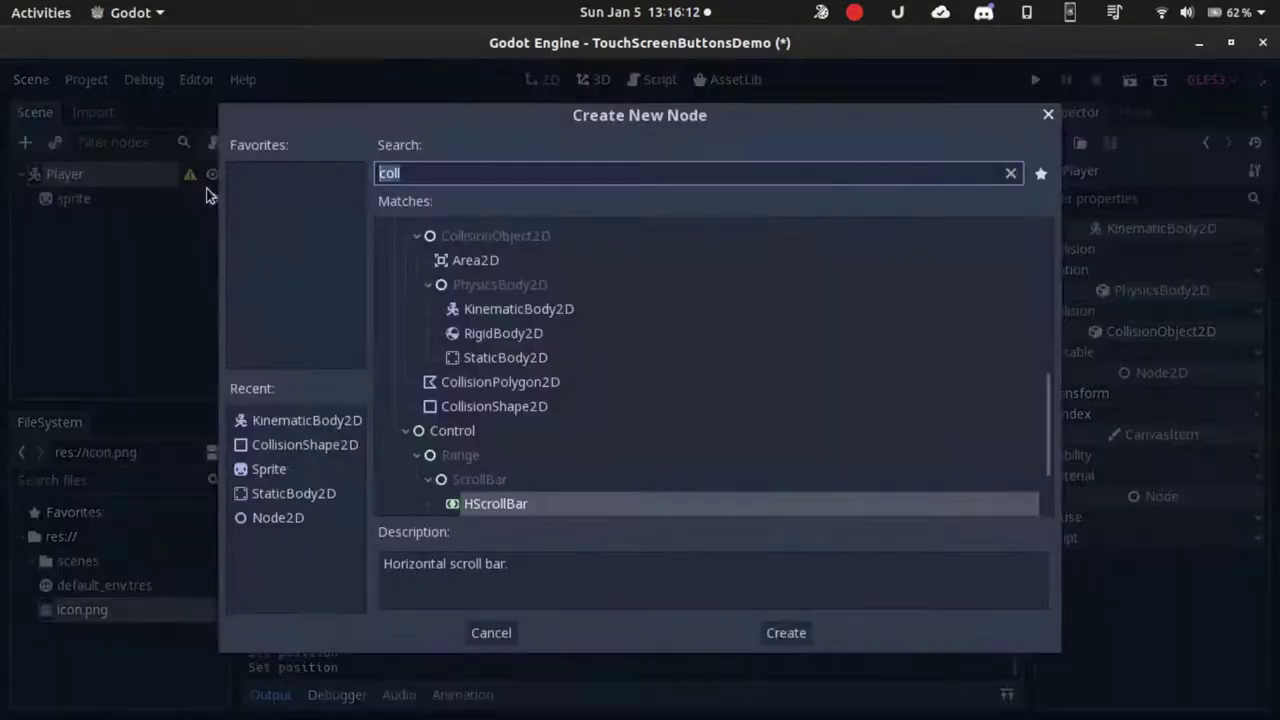
{"action": "left_click", "coordinate": [305, 446]}
{"action": "left_click", "coordinate": [305, 446]}
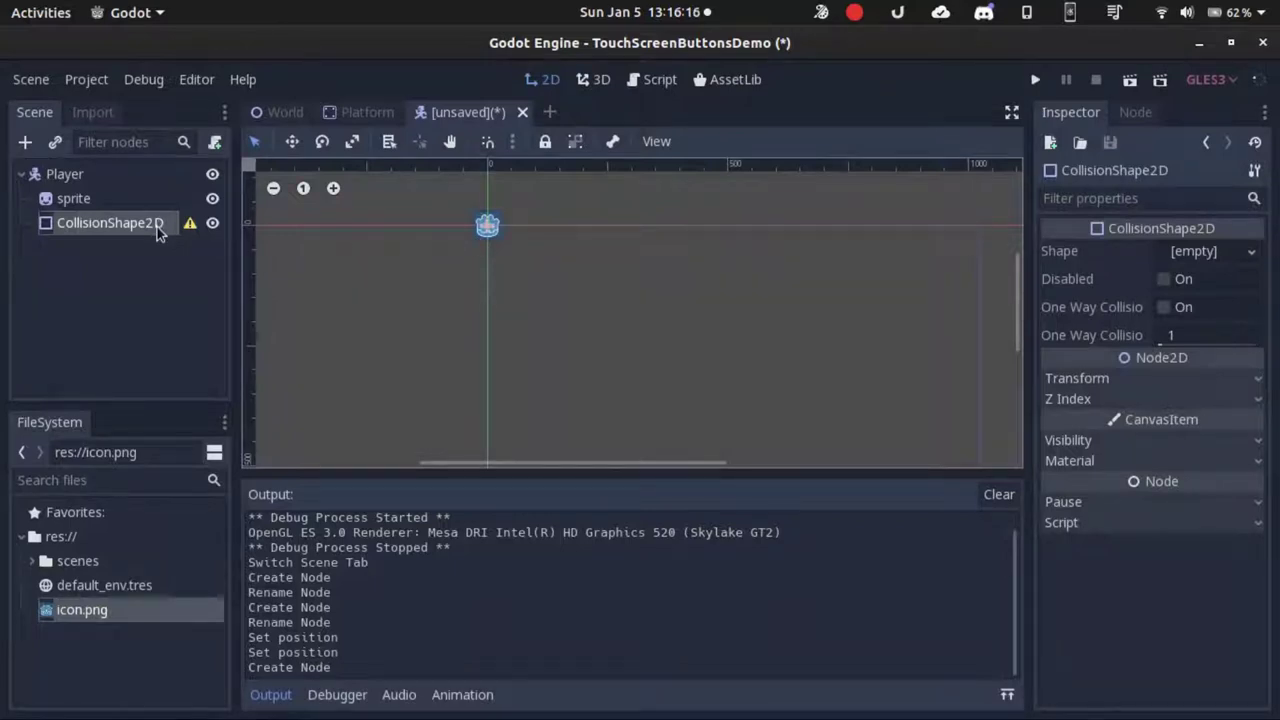
{"action": "left_click", "coordinate": [1208, 251]}
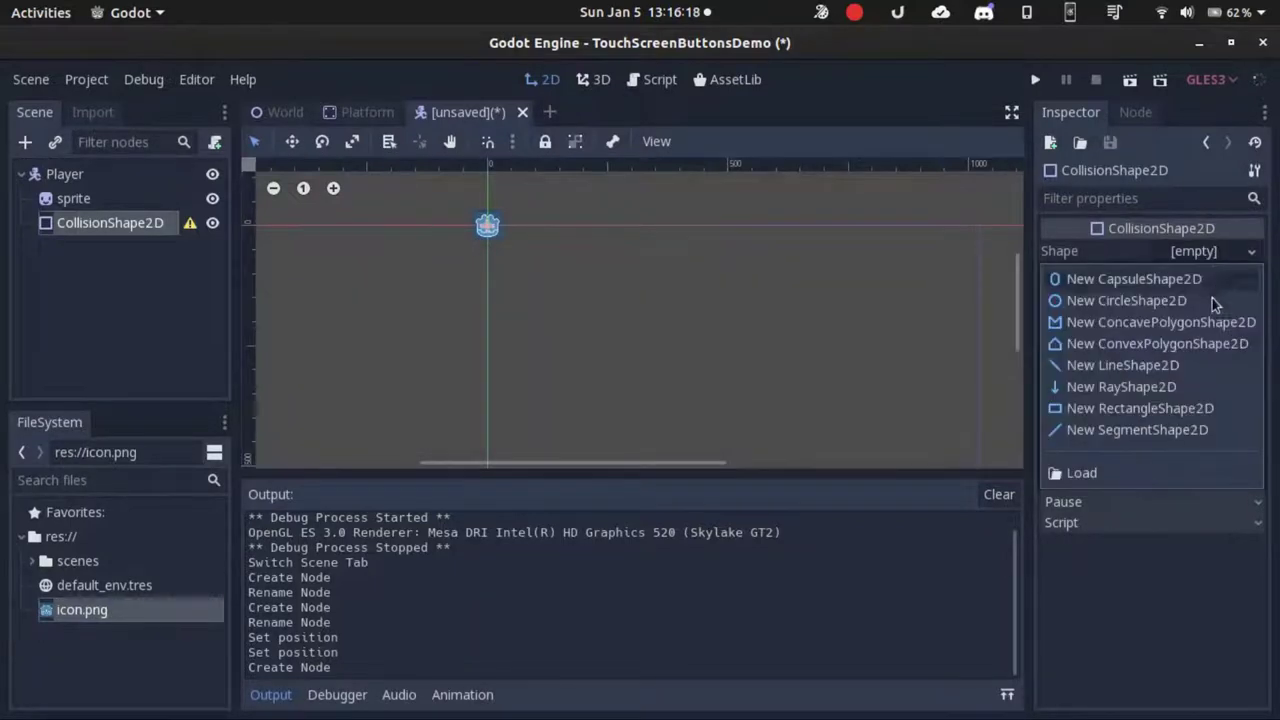
{"action": "left_click", "coordinate": [1162, 409]}
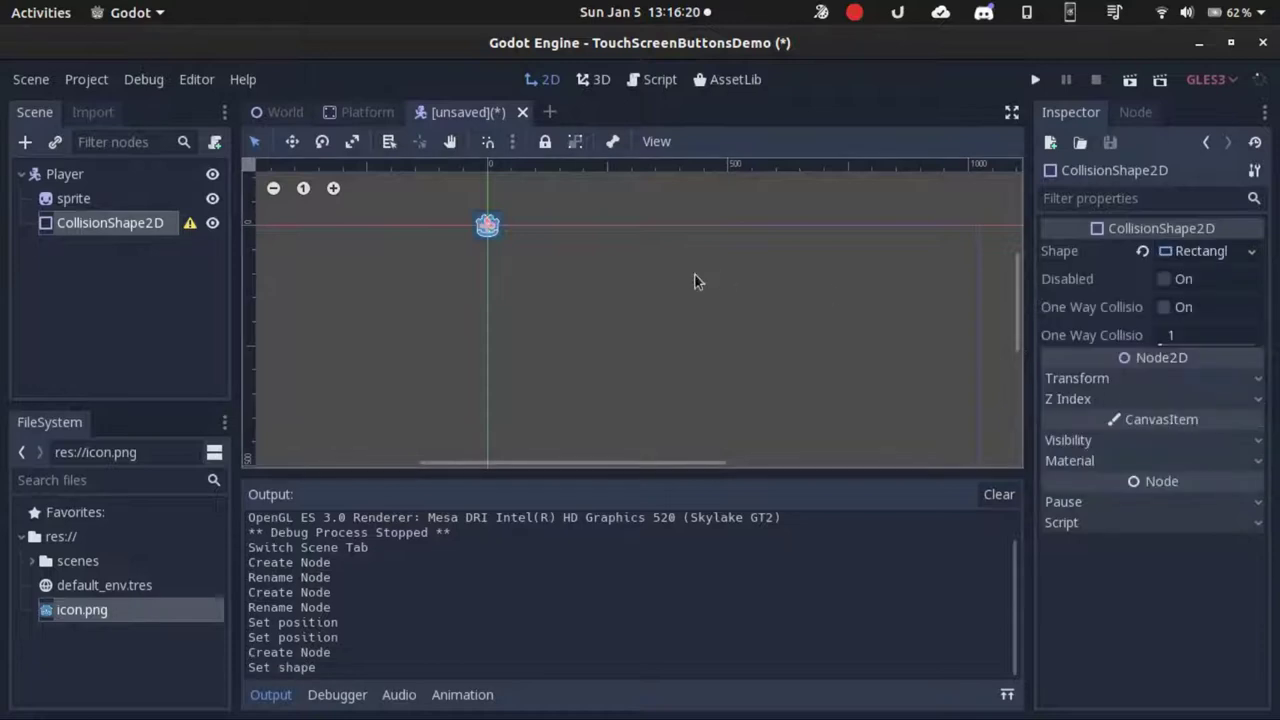
Fit the rectangle over the icon, move it above sprite, and save as Player.tscn
{"action": "scroll", "coordinate": [487, 228], "scroll_direction": "up", "scroll_amount": 5}
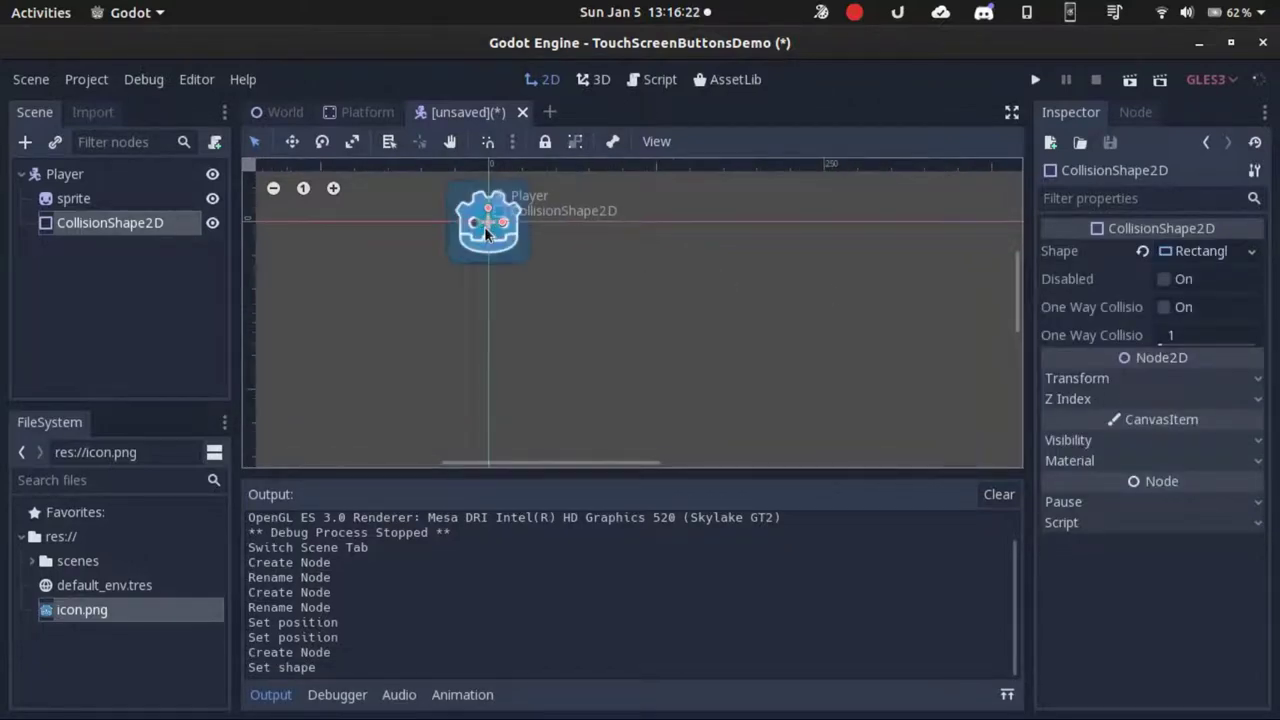
{"action": "scroll", "coordinate": [486, 232], "scroll_direction": "up", "scroll_amount": 1}
{"action": "left_click_drag", "start_coordinate": [507, 222], "coordinate": [494, 176]}
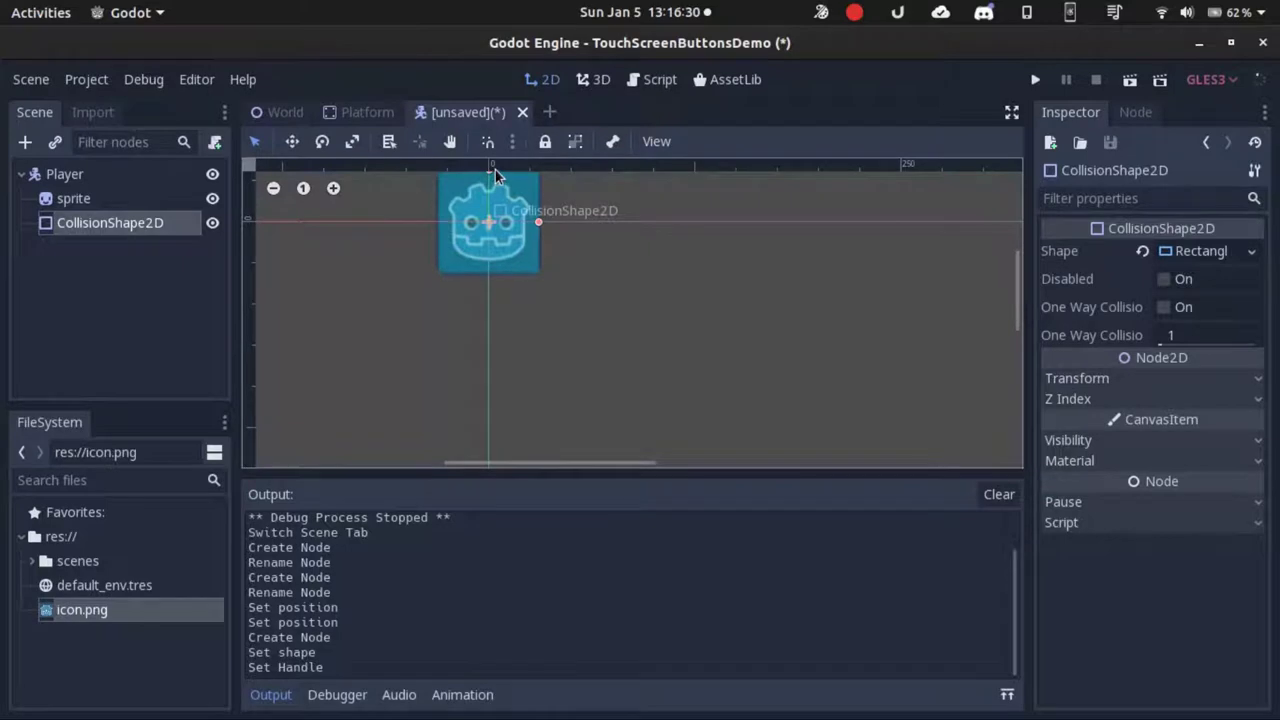
{"action": "left_click_drag", "start_coordinate": [495, 171], "coordinate": [495, 171]}
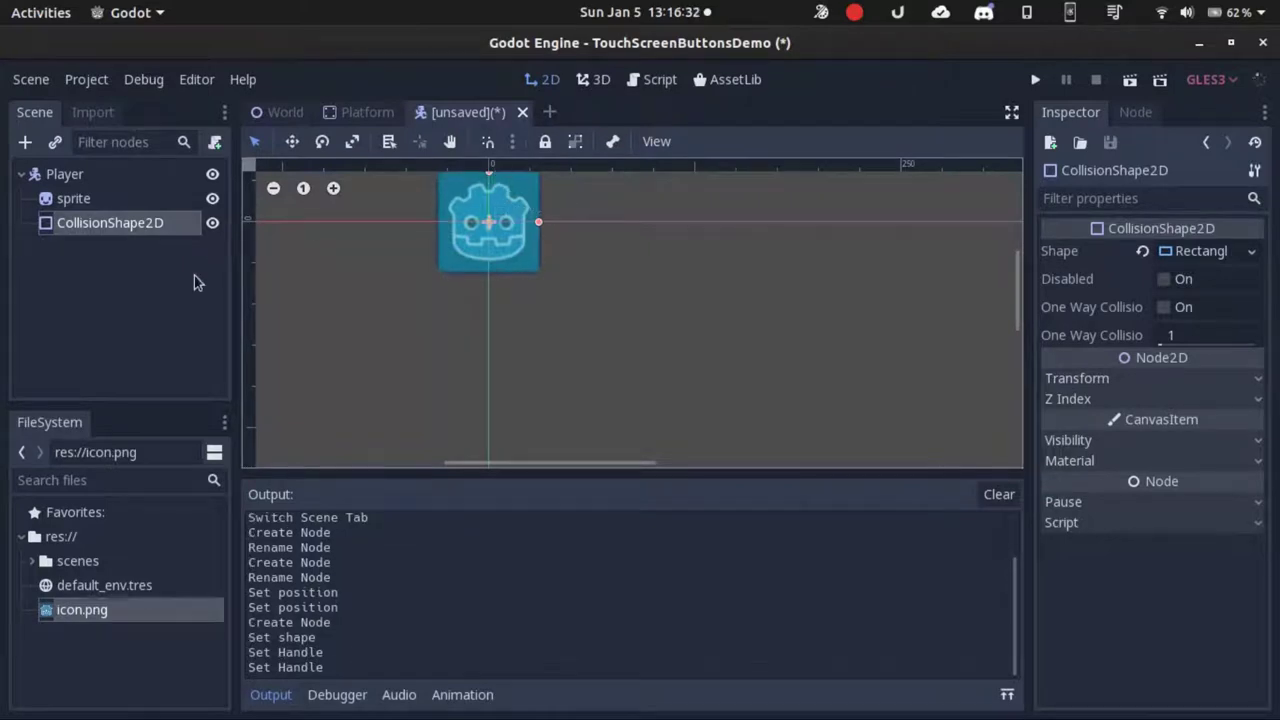
{"action": "left_click_drag", "start_coordinate": [128, 223], "coordinate": [127, 191]}
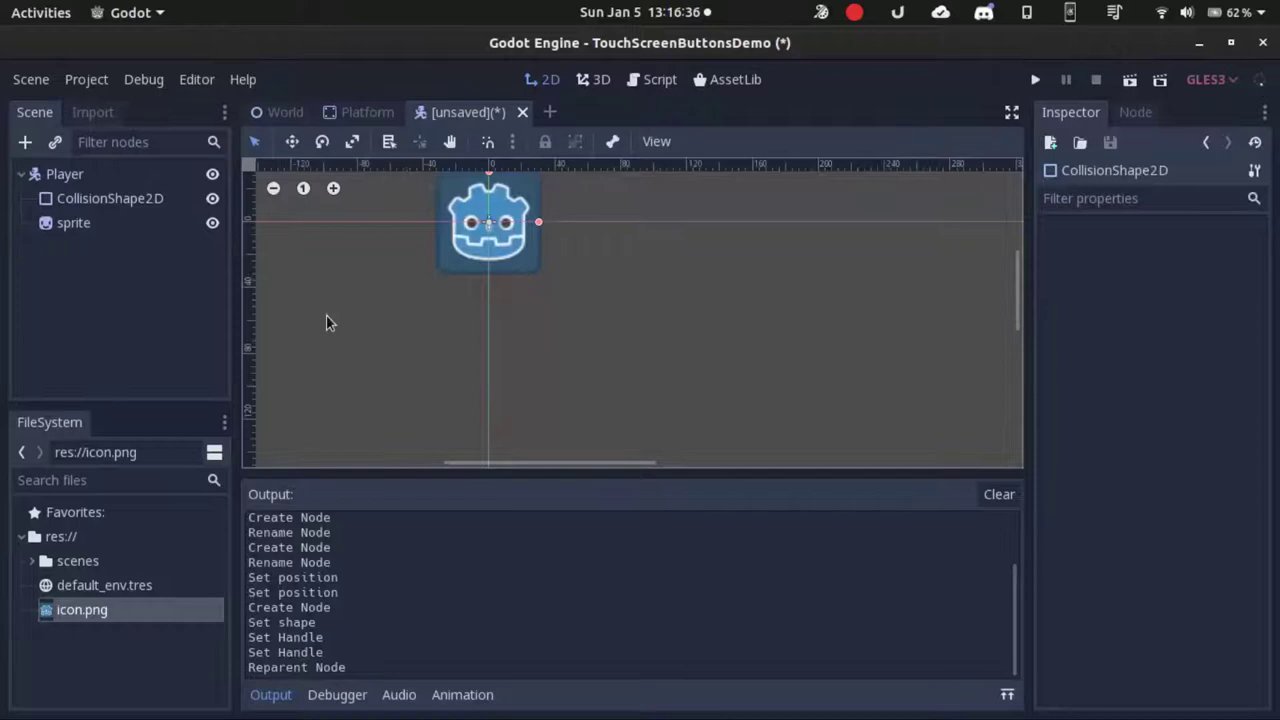
{"action": "key", "text": "ctrl+s"}
{"action": "key", "text": "Return"}
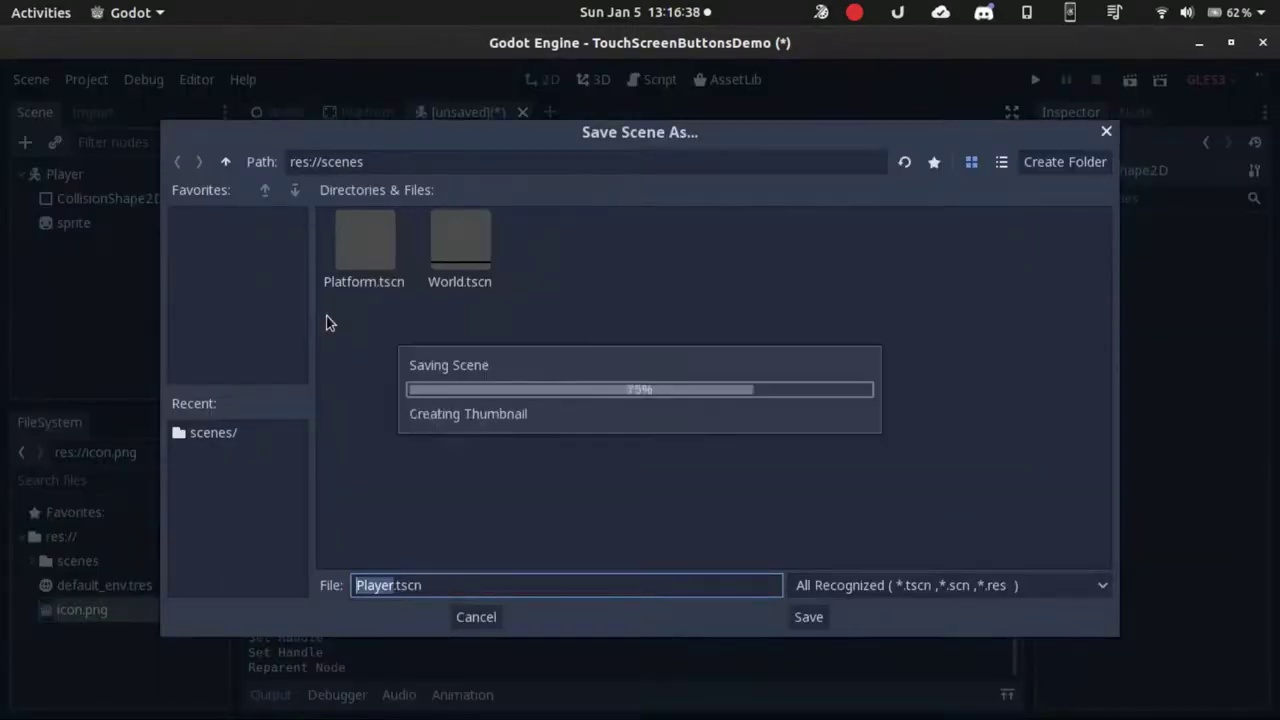
Instance Player.tscn as a child of the World root
{"action": "left_click", "coordinate": [274, 114]}
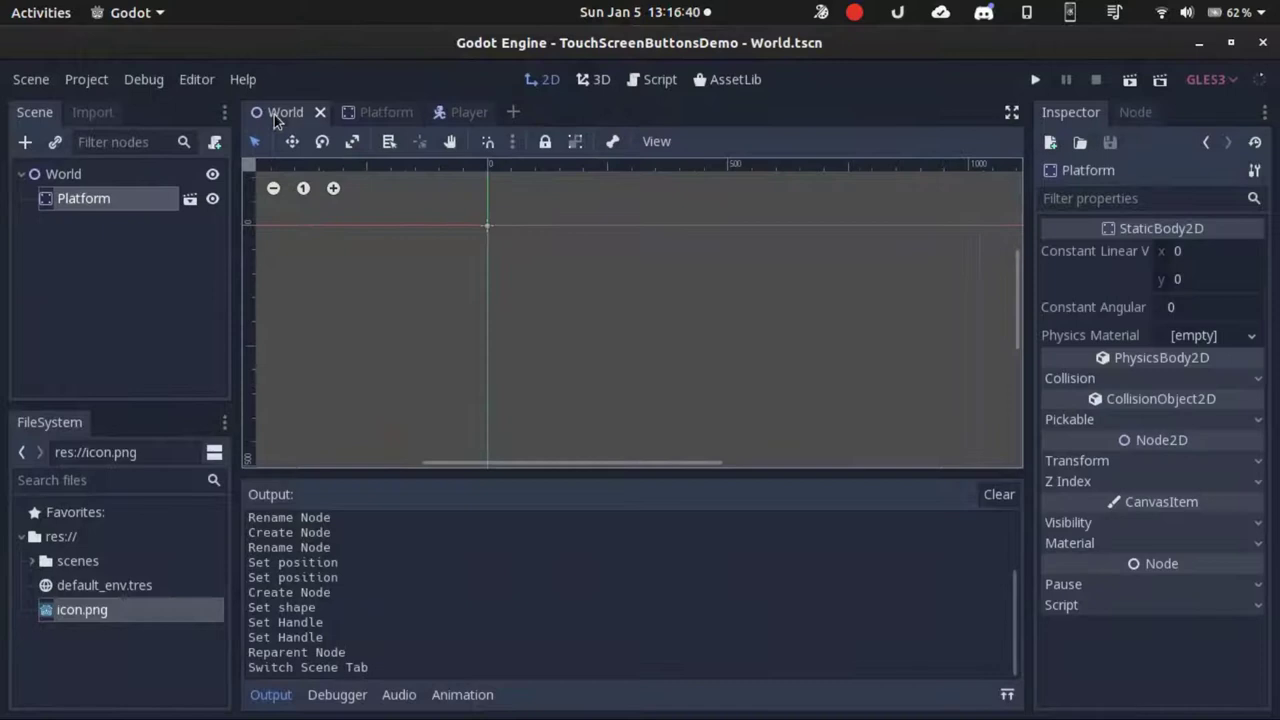
{"action": "left_click", "coordinate": [172, 176]}
{"action": "right_click", "coordinate": [173, 176]}
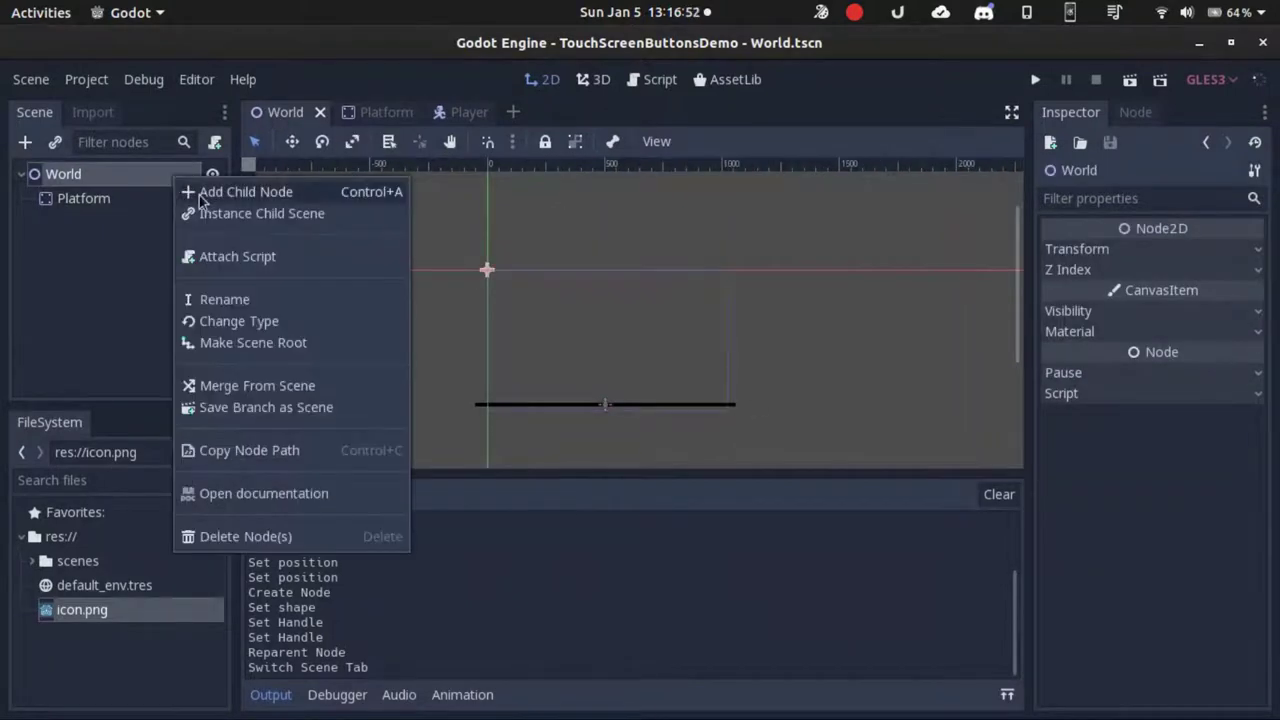
{"action": "left_click", "coordinate": [204, 213]}
{"action": "key", "text": "Down"}
{"action": "key", "text": "Down"}
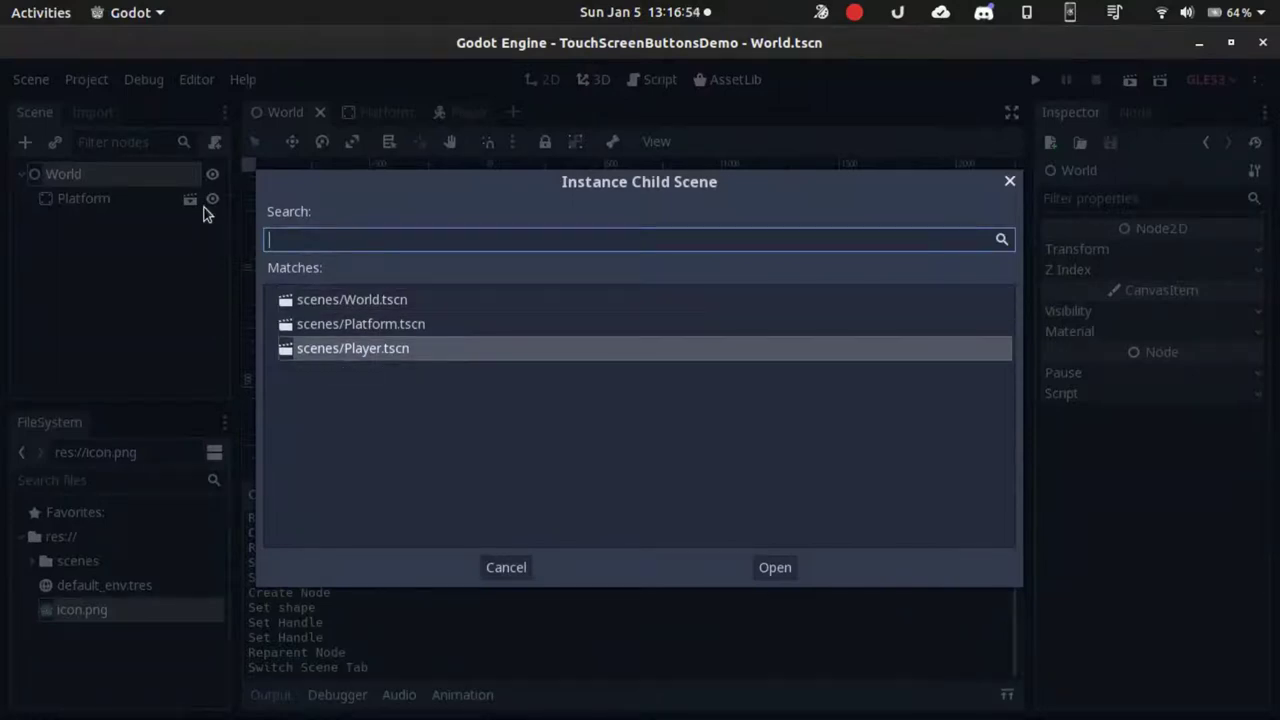
{"action": "key", "text": "Return"}
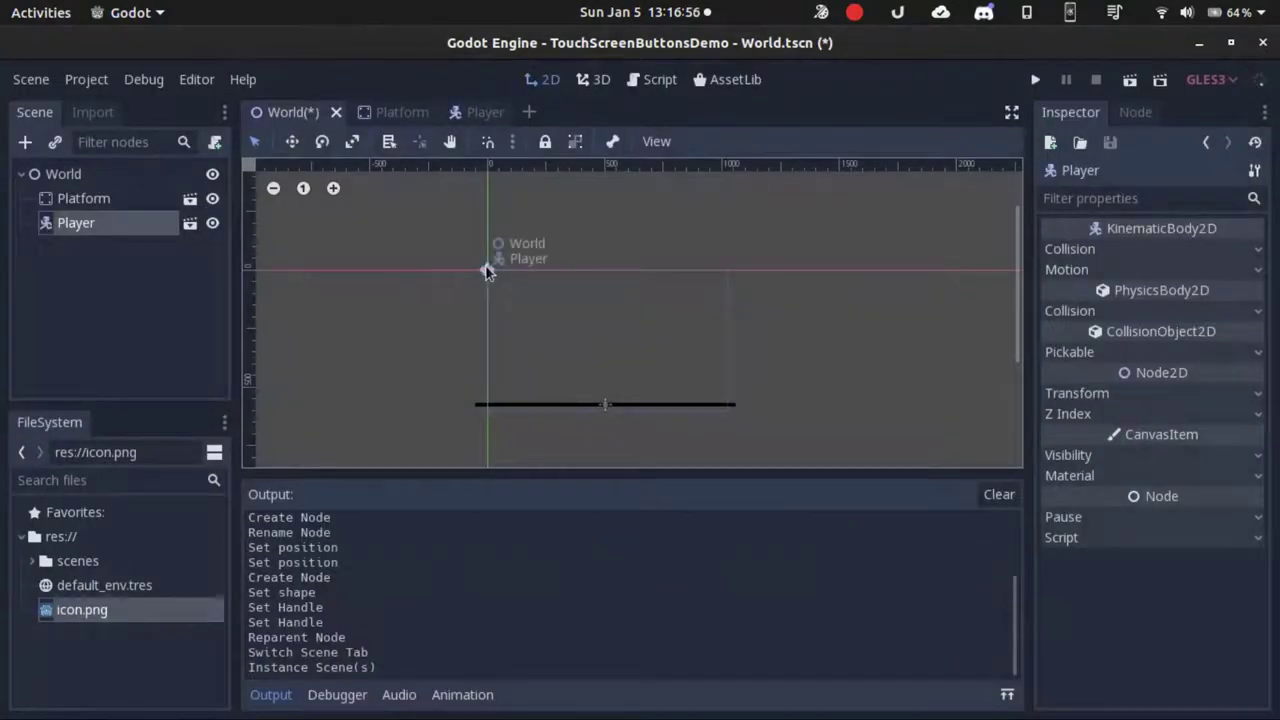
Place the Player just above the platform, save World, and close the test run
{"action": "left_click_drag", "start_coordinate": [486, 272], "coordinate": [599, 381]}
{"action": "left_click", "coordinate": [660, 371]}
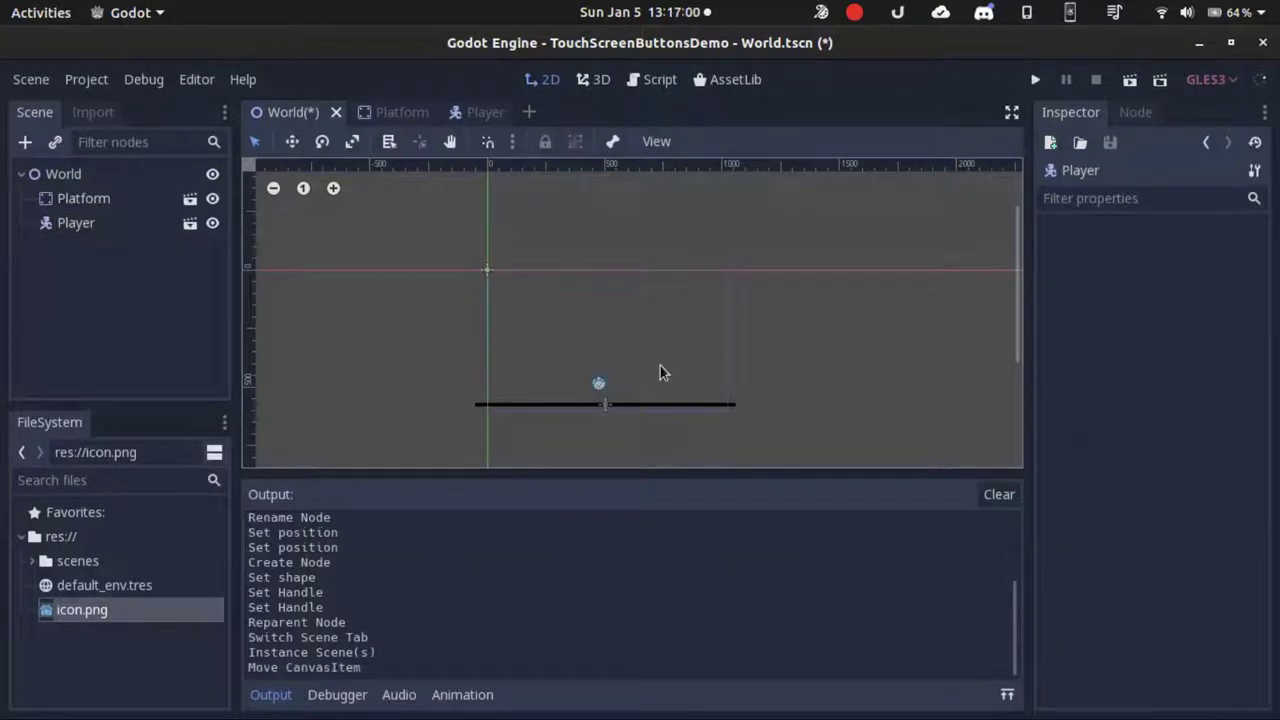
{"action": "key", "text": "ctrl+s"}
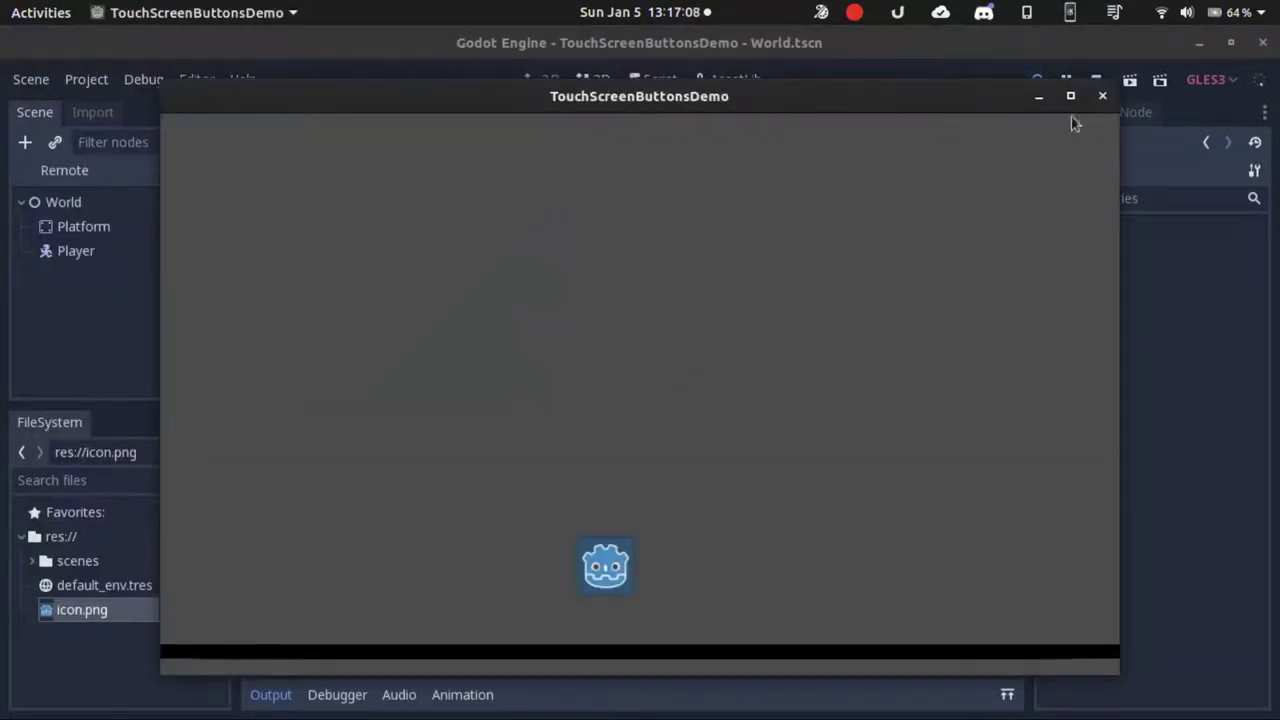
{"action": "left_click", "coordinate": [1100, 100]}
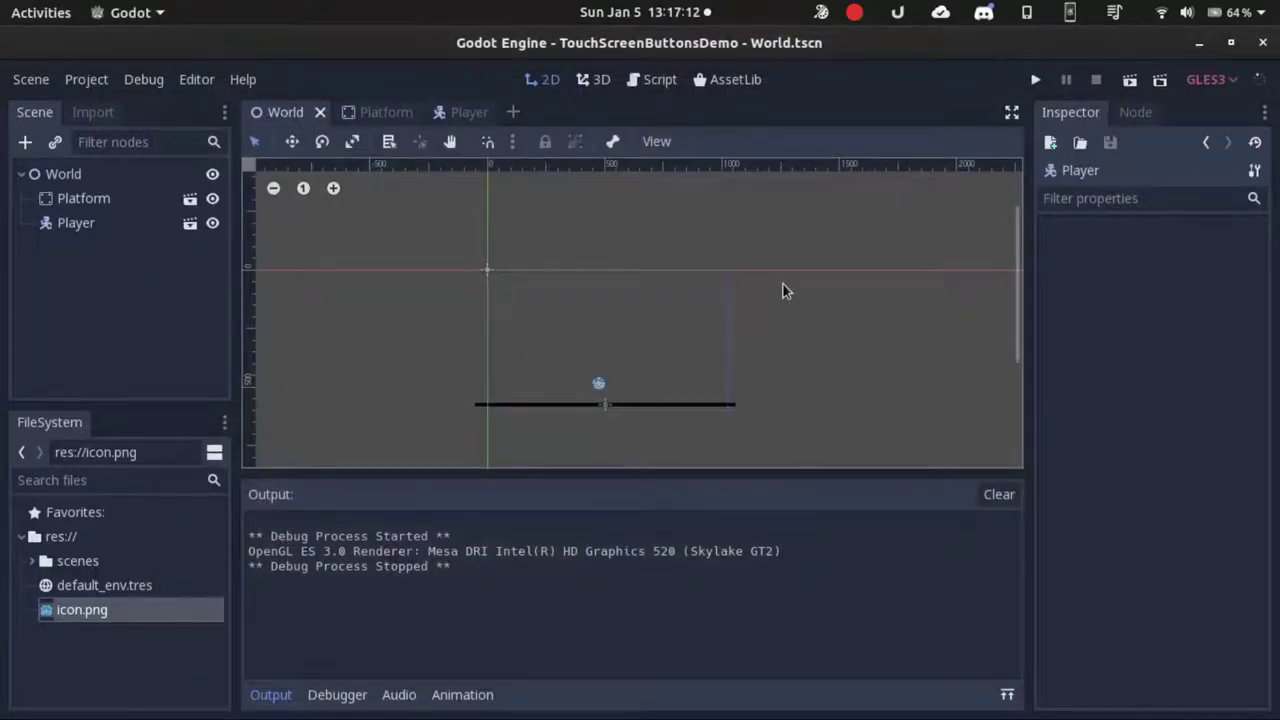
Attach a new Player.gd script to the Player root and clear its template code
{"action": "left_click", "coordinate": [450, 112]}
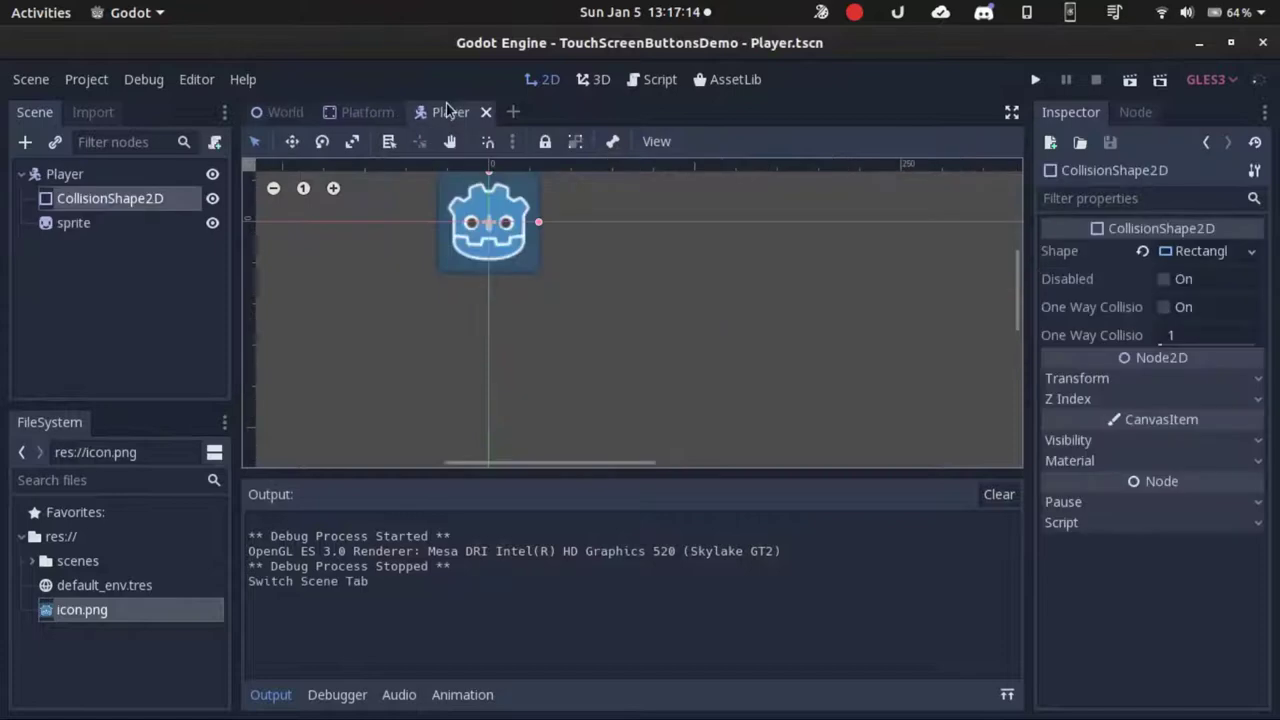
{"action": "left_click", "coordinate": [165, 173]}
{"action": "left_click", "coordinate": [212, 143]}
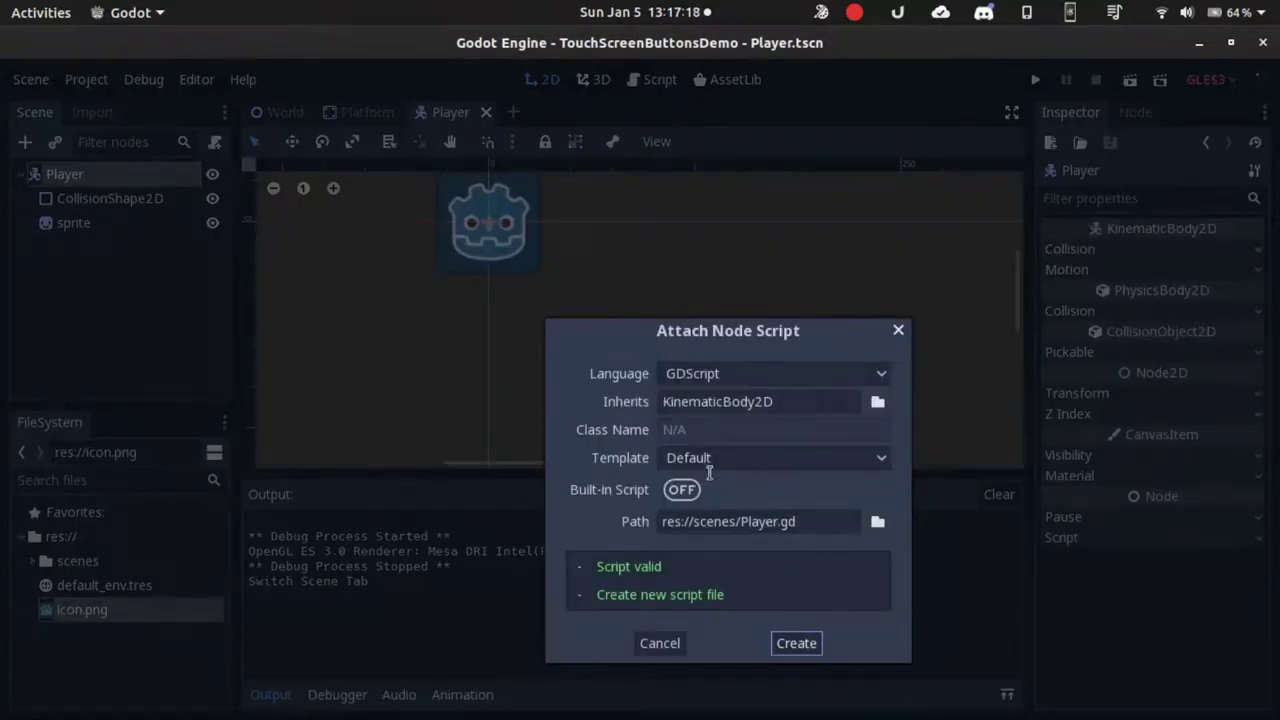
{"action": "left_click", "coordinate": [796, 643]}
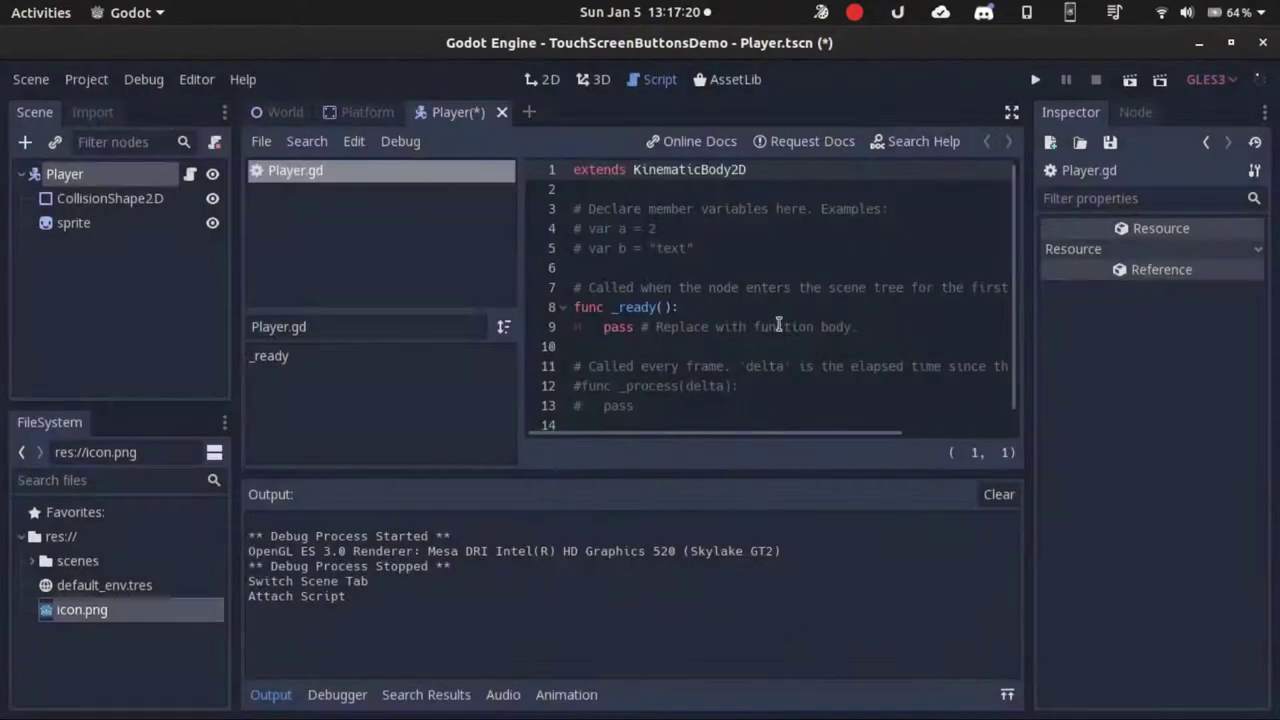
{"action": "key", "text": "ctrl+a"}
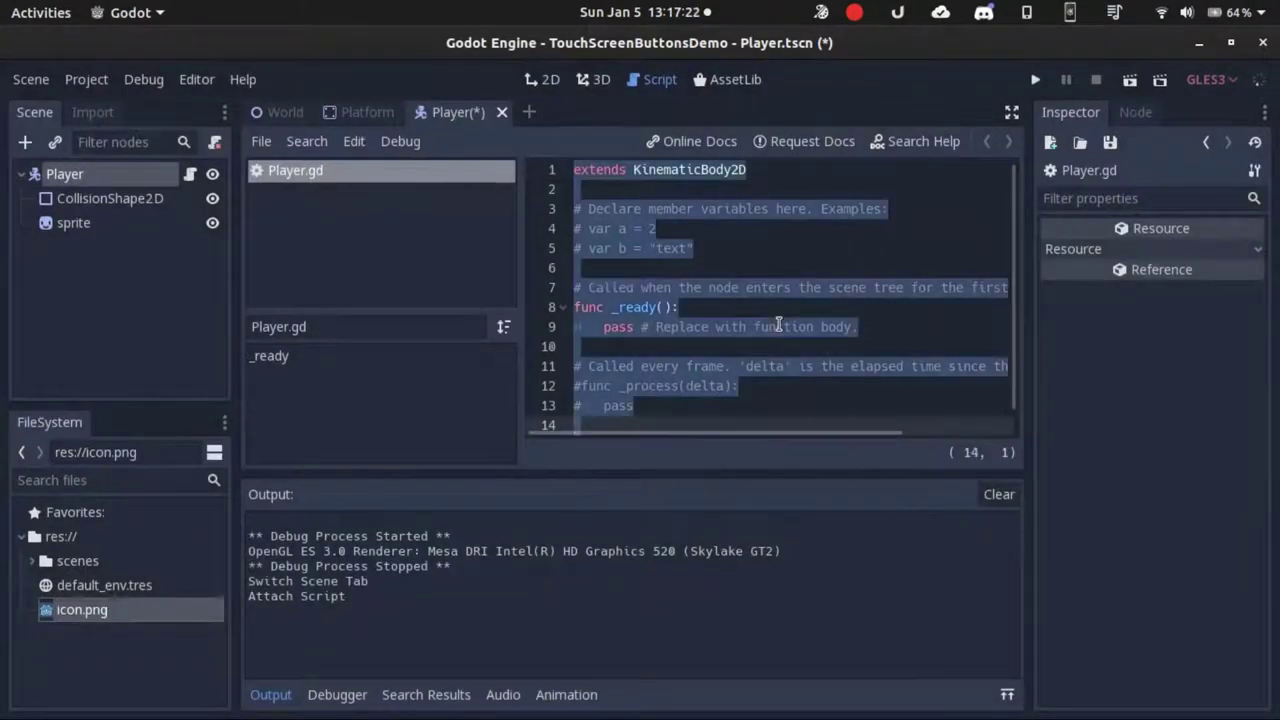
{"action": "key", "text": "BackSpace"}
Copy the finished movement script from the other project, paste it into Player.gd, and save
{"action": "key", "text": "alt+Tab"}
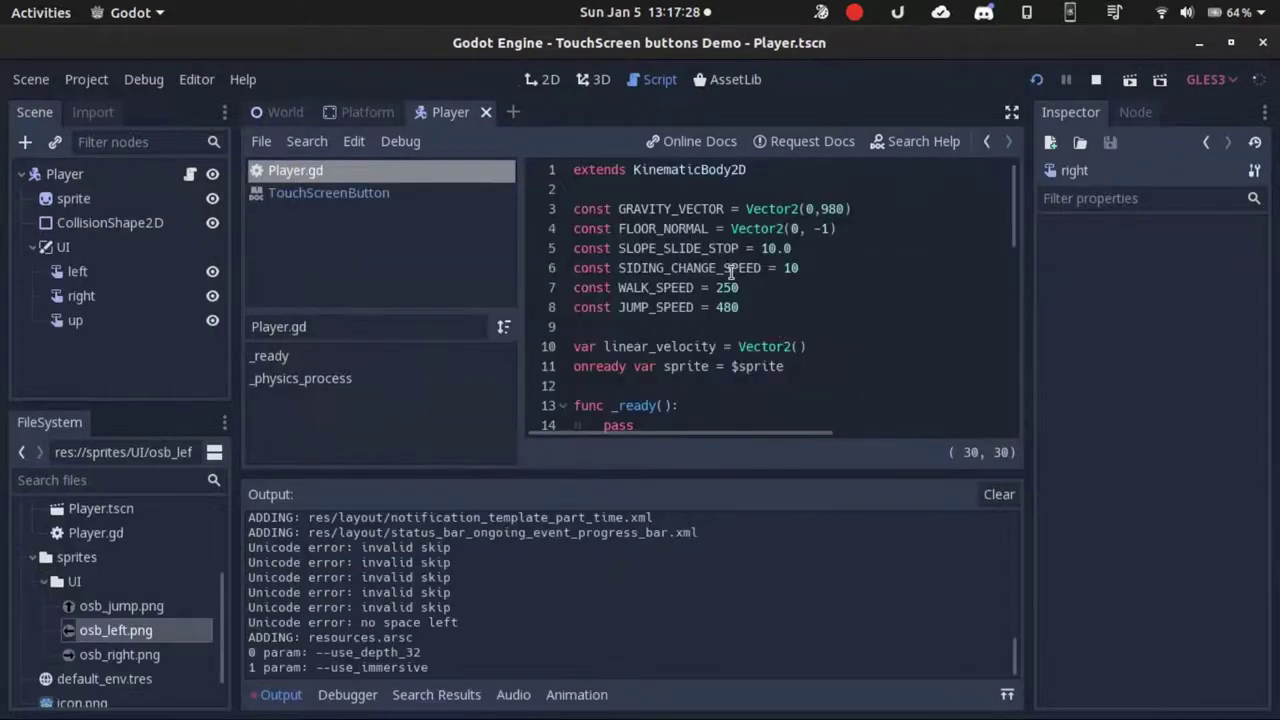
{"action": "left_click", "coordinate": [731, 268]}
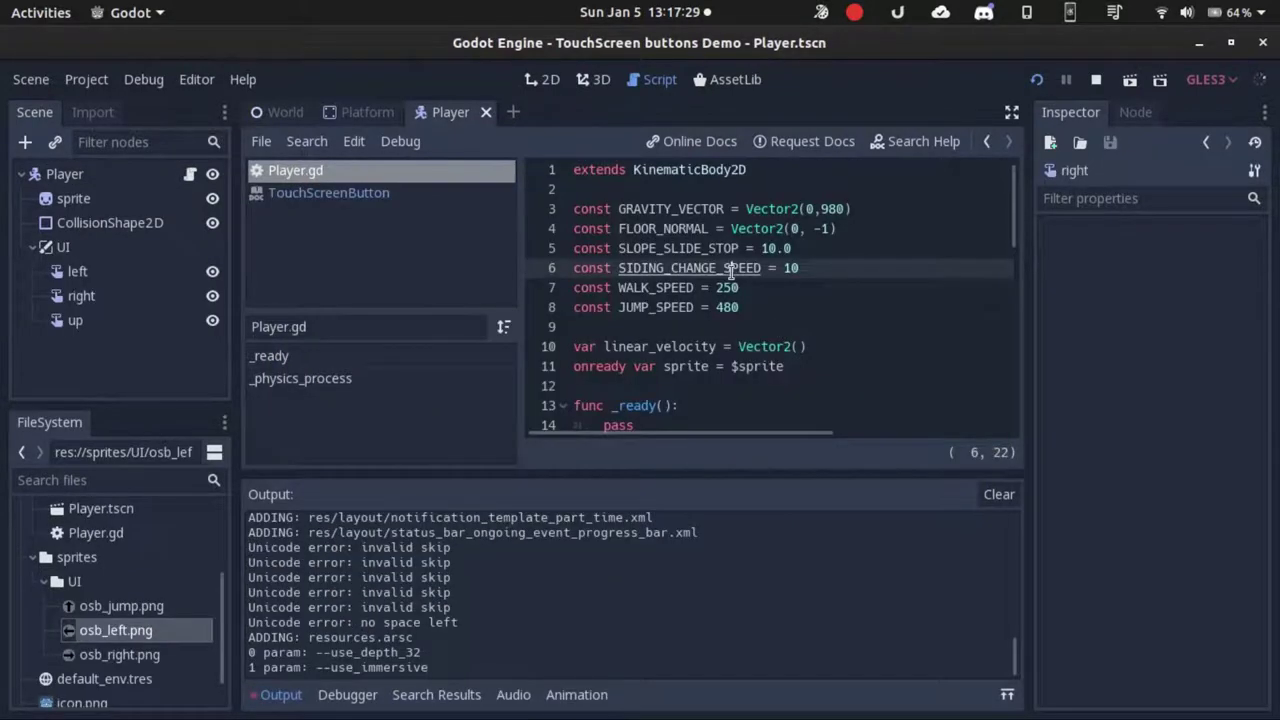
{"action": "key", "text": "ctrl+a"}
{"action": "key", "text": "ctrl+c"}
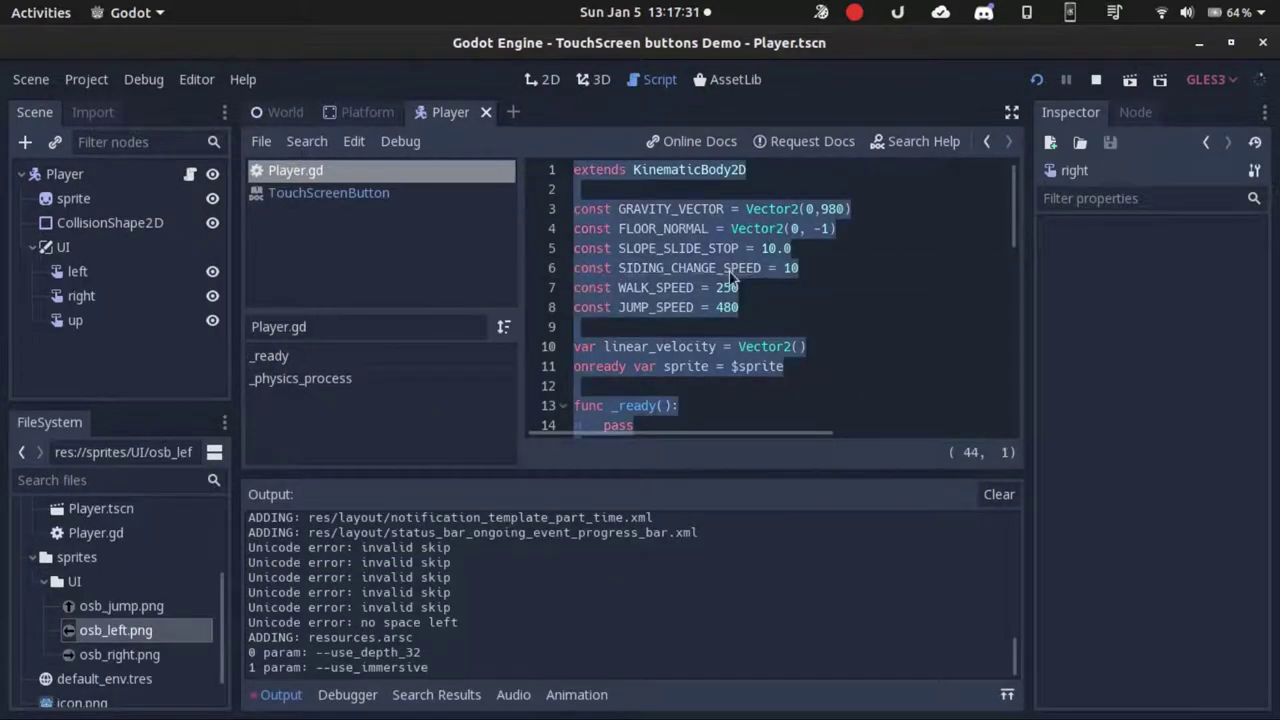
{"action": "key", "text": "alt+Tab"}
{"action": "key", "text": "alt+Tab"}
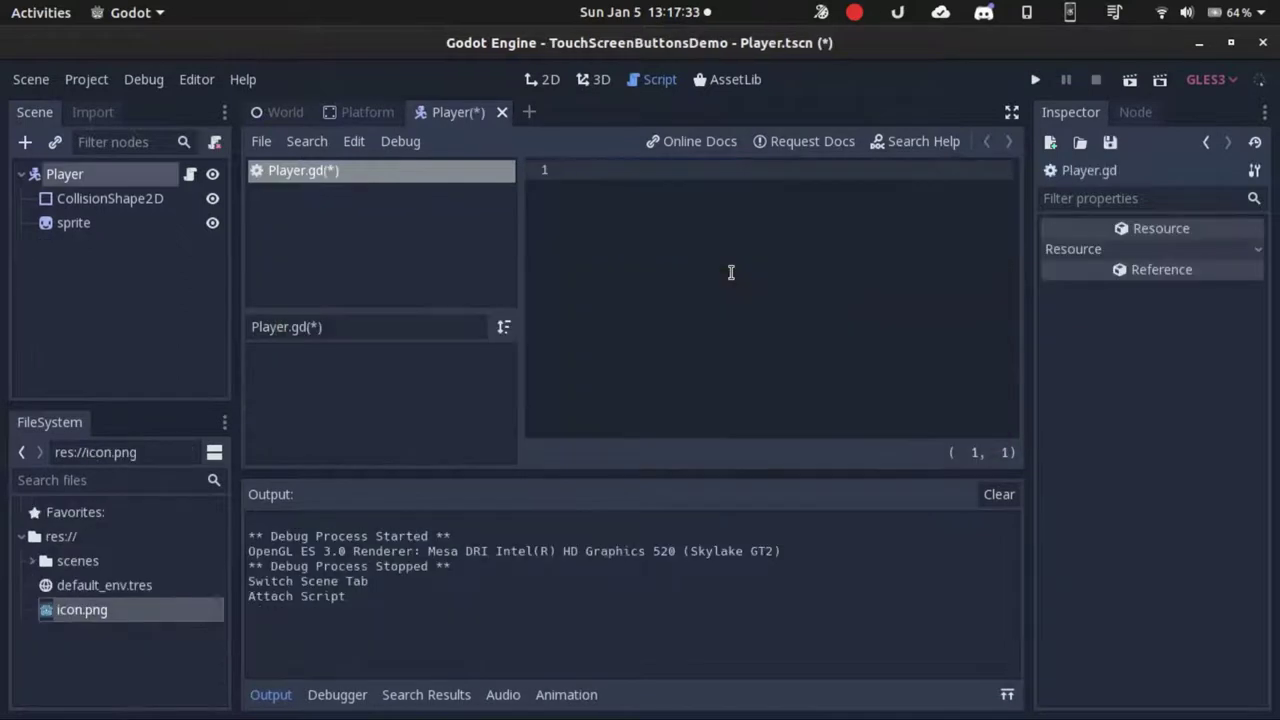
{"action": "key", "text": "ctrl+v"}
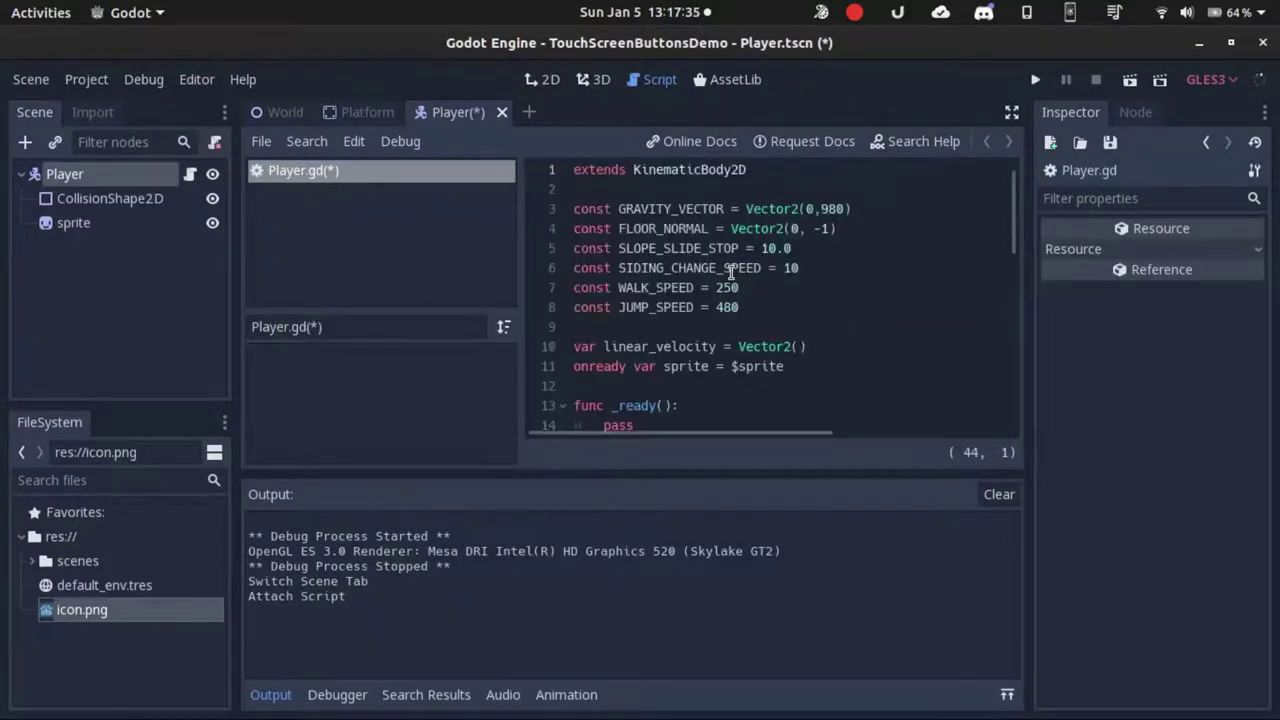
{"action": "key", "text": "ctrl+s"}
Replace the move prefix with ui in the first action names on lines 37 and 39
{"action": "scroll", "coordinate": [731, 272], "scroll_direction": "down", "scroll_amount": 4}
{"action": "scroll", "coordinate": [731, 272], "scroll_direction": "down", "scroll_amount": 5}
{"action": "scroll", "coordinate": [731, 272], "scroll_direction": "right", "scroll_amount": 5}
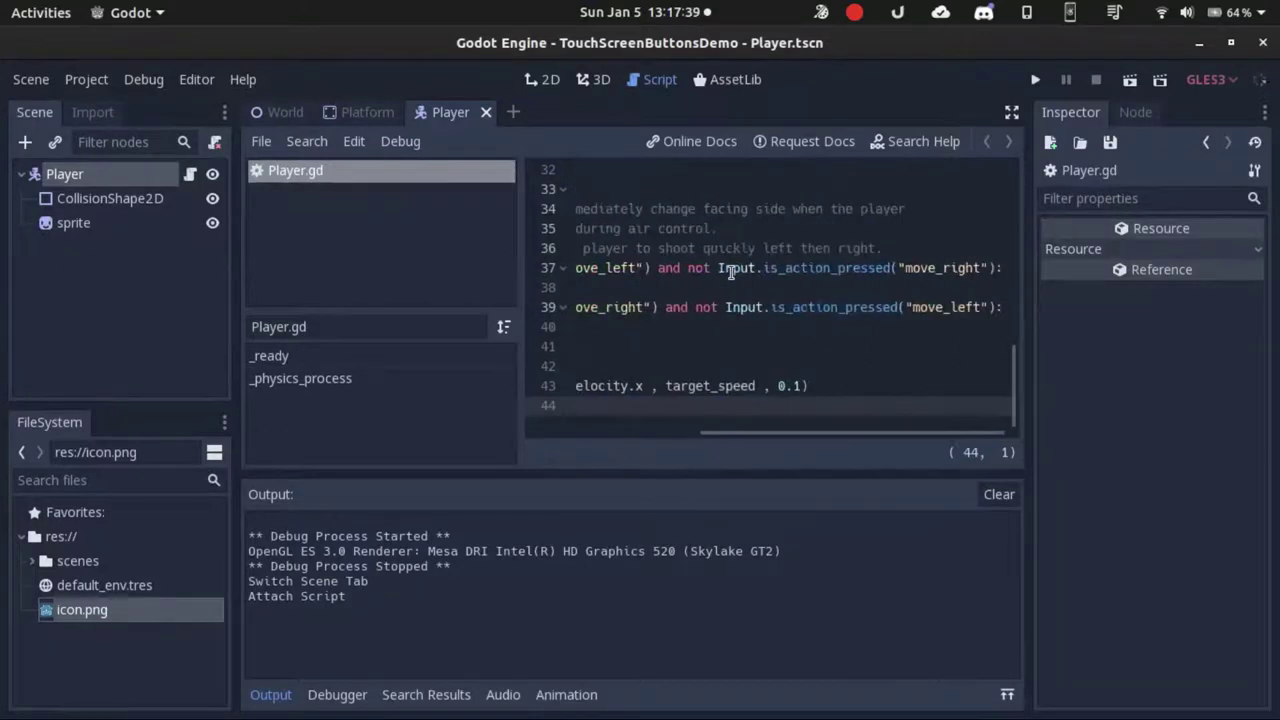
{"action": "scroll", "coordinate": [731, 272], "scroll_direction": "left", "scroll_amount": 5}
{"action": "scroll", "coordinate": [731, 272], "scroll_direction": "up", "scroll_amount": 4}
{"action": "scroll", "coordinate": [731, 272], "scroll_direction": "down", "scroll_amount": 4}
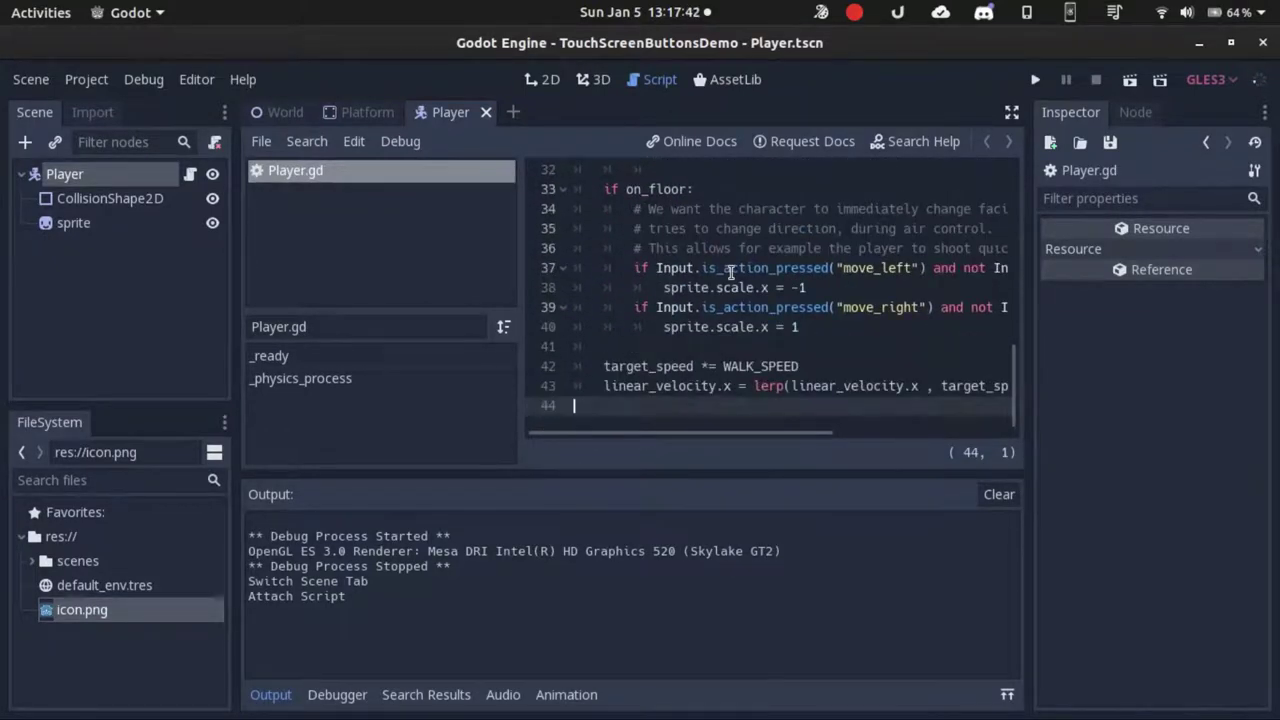
{"action": "left_click", "coordinate": [874, 270]}
{"action": "key", "text": "BackSpace"}
{"action": "key", "text": "BackSpace"}
{"action": "key", "text": "BackSpace"}
{"action": "key", "text": "BackSpace"}
{"action": "type", "text": "ui"}
{"action": "left_click", "coordinate": [873, 308]}
{"action": "key", "text": "BackSpace"}
{"action": "key", "text": "BackSpace"}
{"action": "key", "text": "BackSpace"}
{"action": "key", "text": "BackSpace"}
{"action": "type", "text": "ui"}
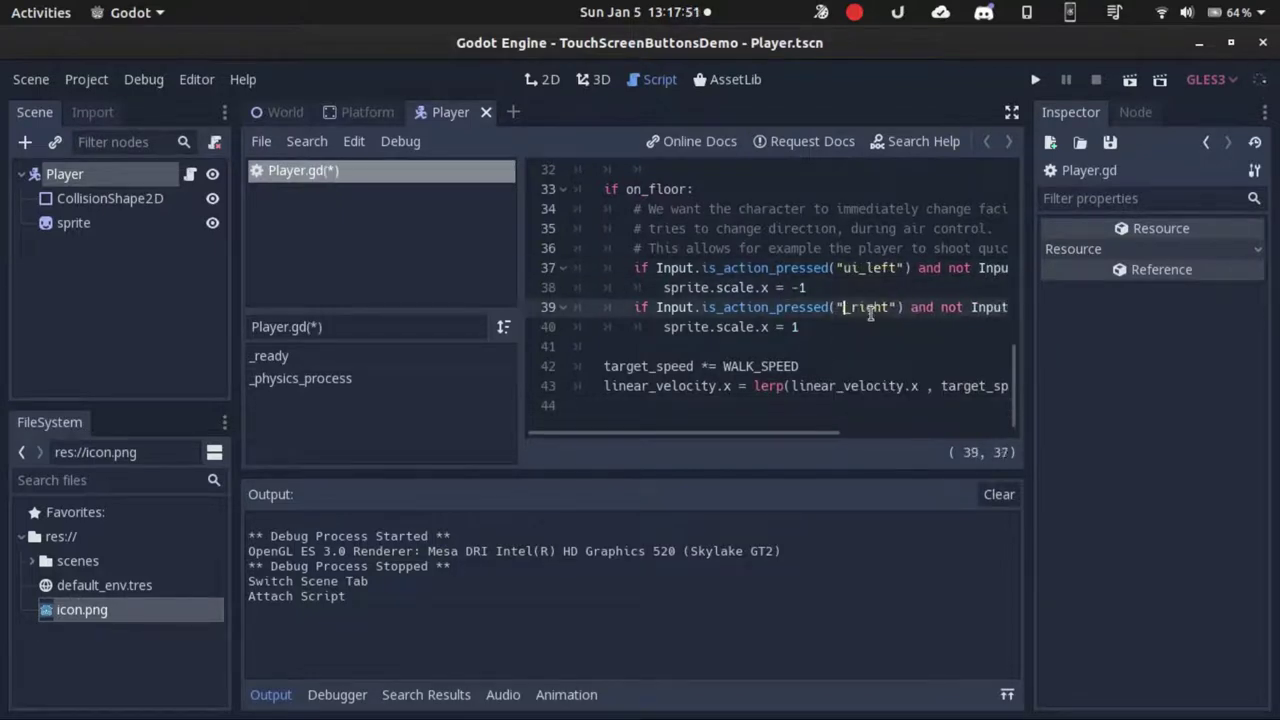
Change the remaining move action names to ui_ actions and save Player.gd
{"action": "left_click_drag", "start_coordinate": [680, 433], "coordinate": [850, 433]}
{"action": "left_click", "coordinate": [942, 268]}
{"action": "key", "text": "BackSpace"}
{"action": "key", "text": "BackSpace"}
{"action": "key", "text": "BackSpace"}
{"action": "key", "text": "BackSpace"}
{"action": "key", "text": "BackSpace"}
{"action": "type", "text": "ui_"}
{"action": "left_click", "coordinate": [940, 307]}
{"action": "key", "text": "BackSpace"}
{"action": "key", "text": "BackSpace"}
{"action": "key", "text": "BackSpace"}
{"action": "key", "text": "BackSpace"}
{"action": "type", "text": "ui_right\") and not"}
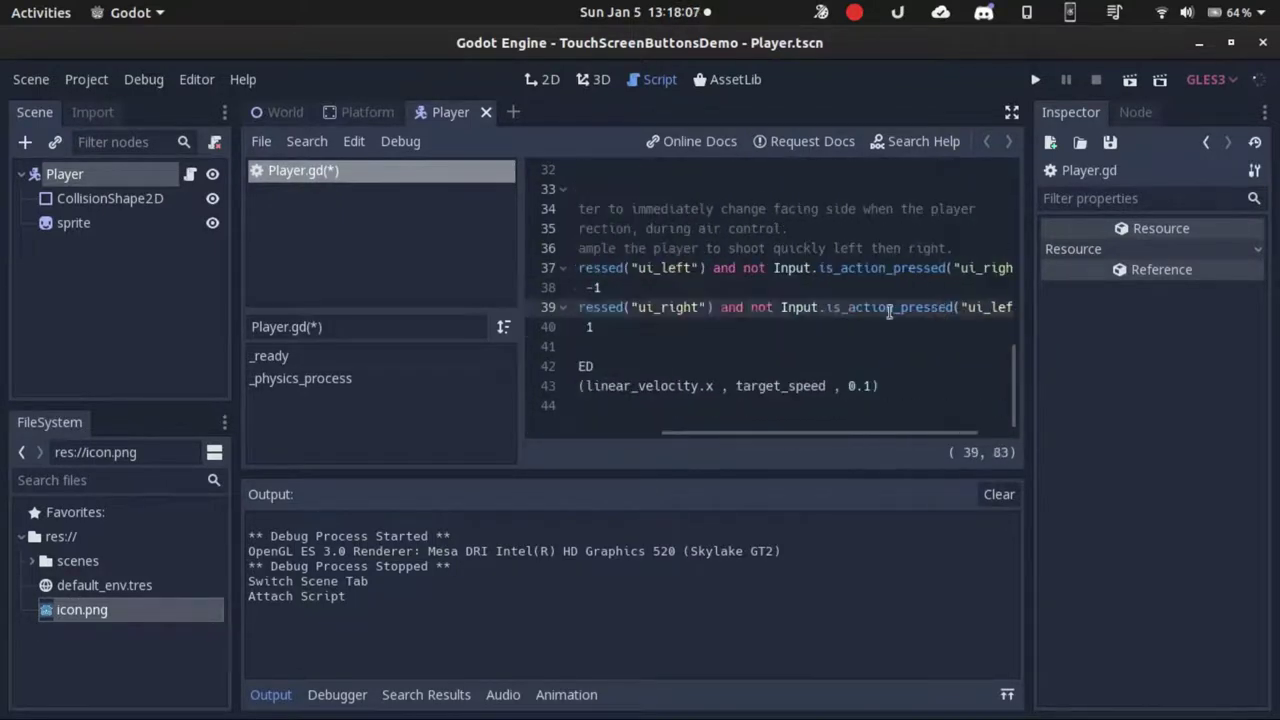
{"action": "left_click", "coordinate": [850, 288]}
{"action": "key", "text": "ctrl+s"}
Scroll back up to check the ui_jump action name on line 30
{"action": "scroll", "coordinate": [850, 297], "scroll_direction": "left", "scroll_amount": 3, "text": "shift"}
{"action": "scroll", "coordinate": [850, 297], "scroll_direction": "up", "scroll_amount": 4}
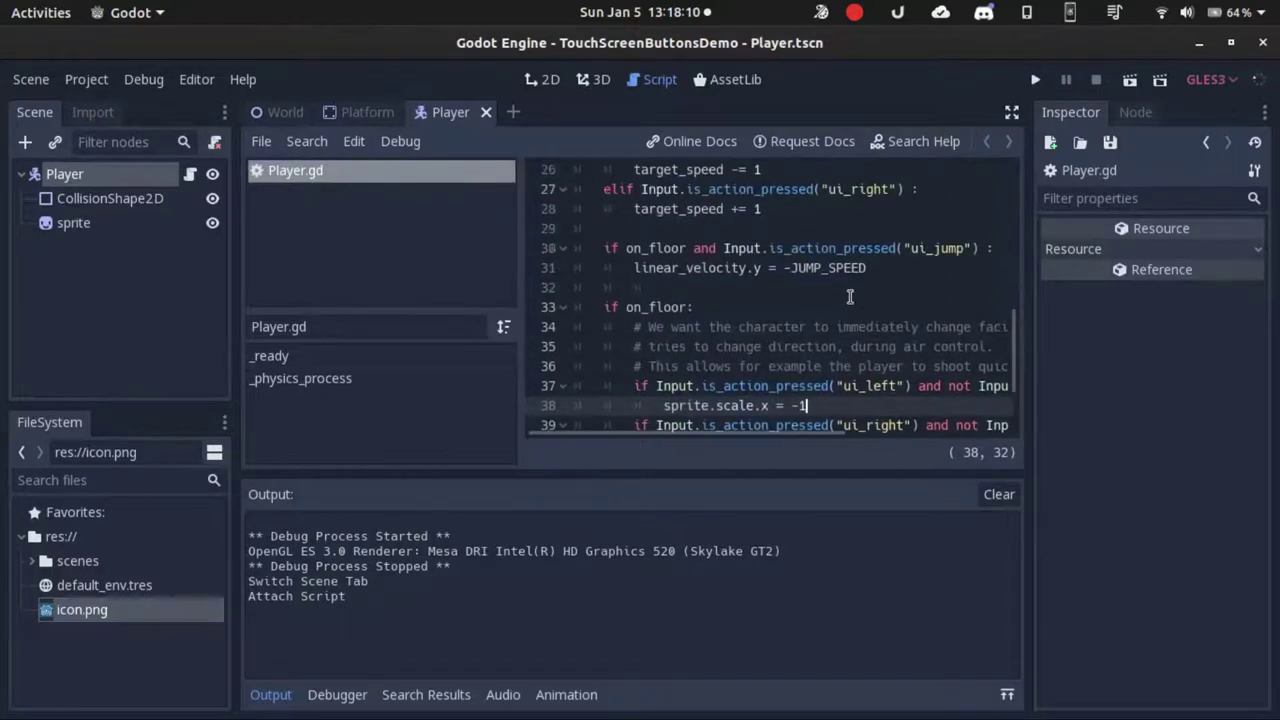
{"action": "scroll", "coordinate": [850, 297], "scroll_direction": "up", "scroll_amount": 3}
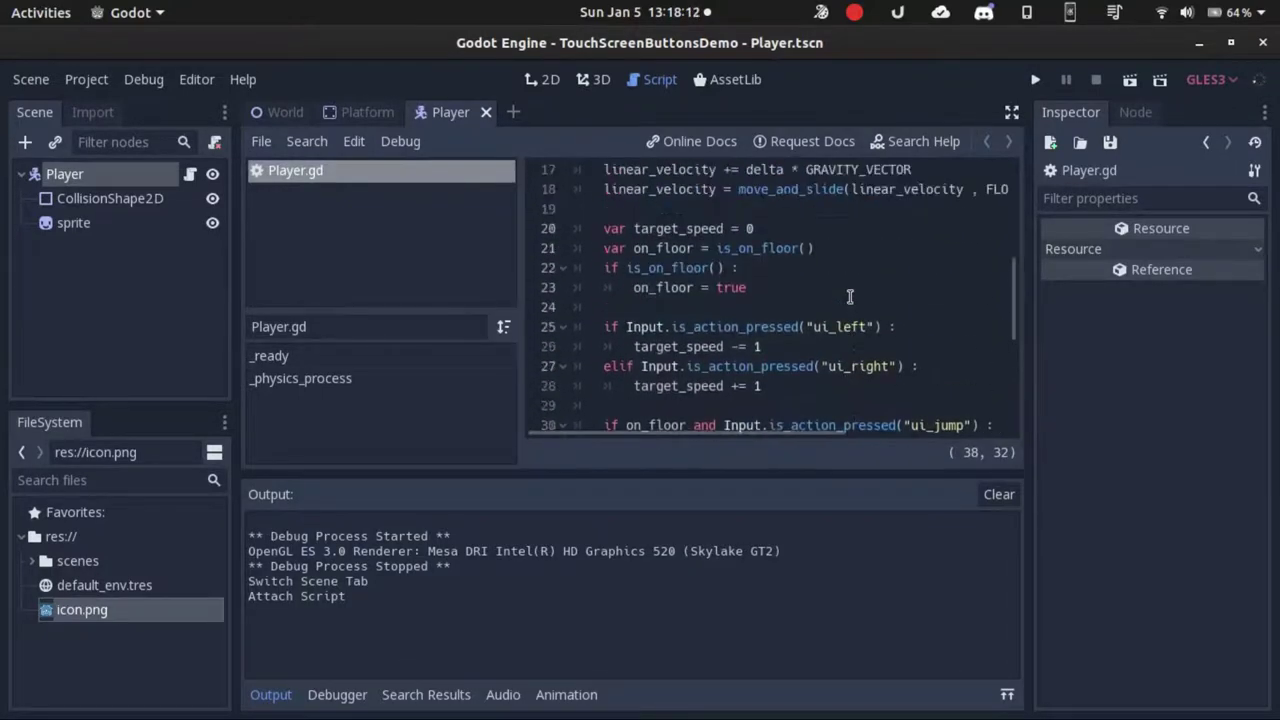
{"action": "scroll", "coordinate": [850, 297], "scroll_direction": "down", "scroll_amount": 4}
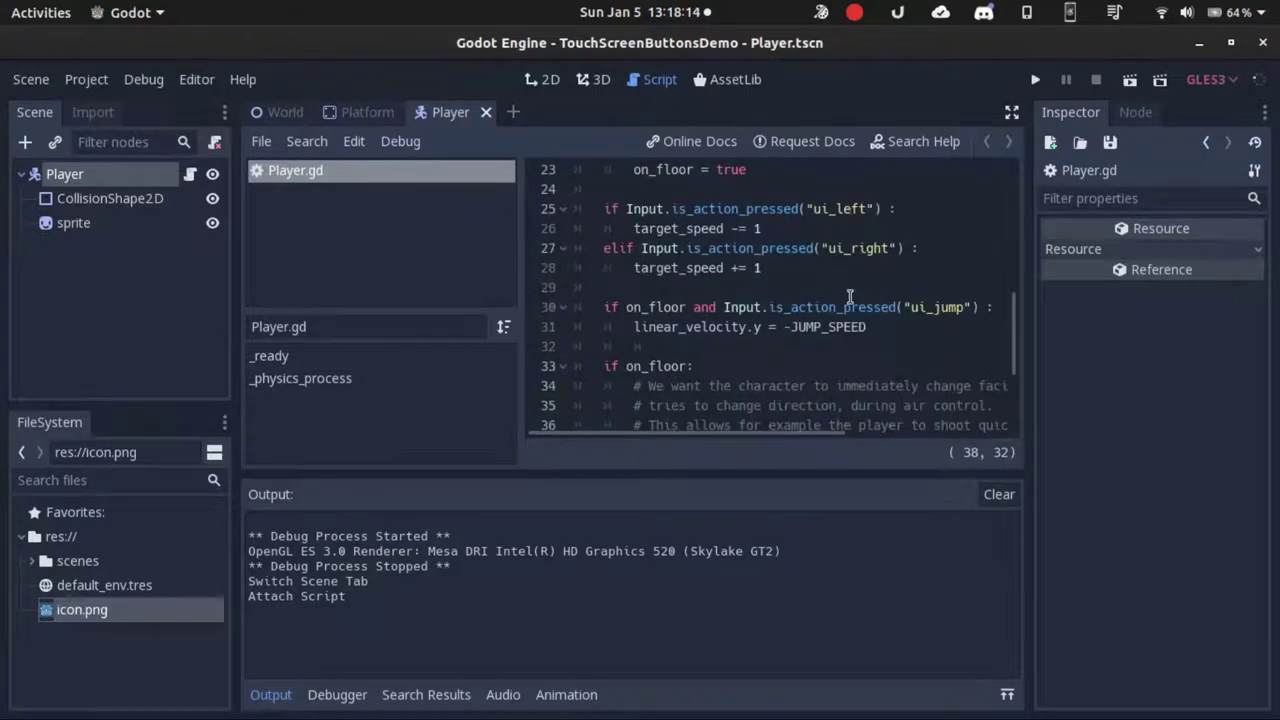
{"action": "double_click", "coordinate": [909, 307]}
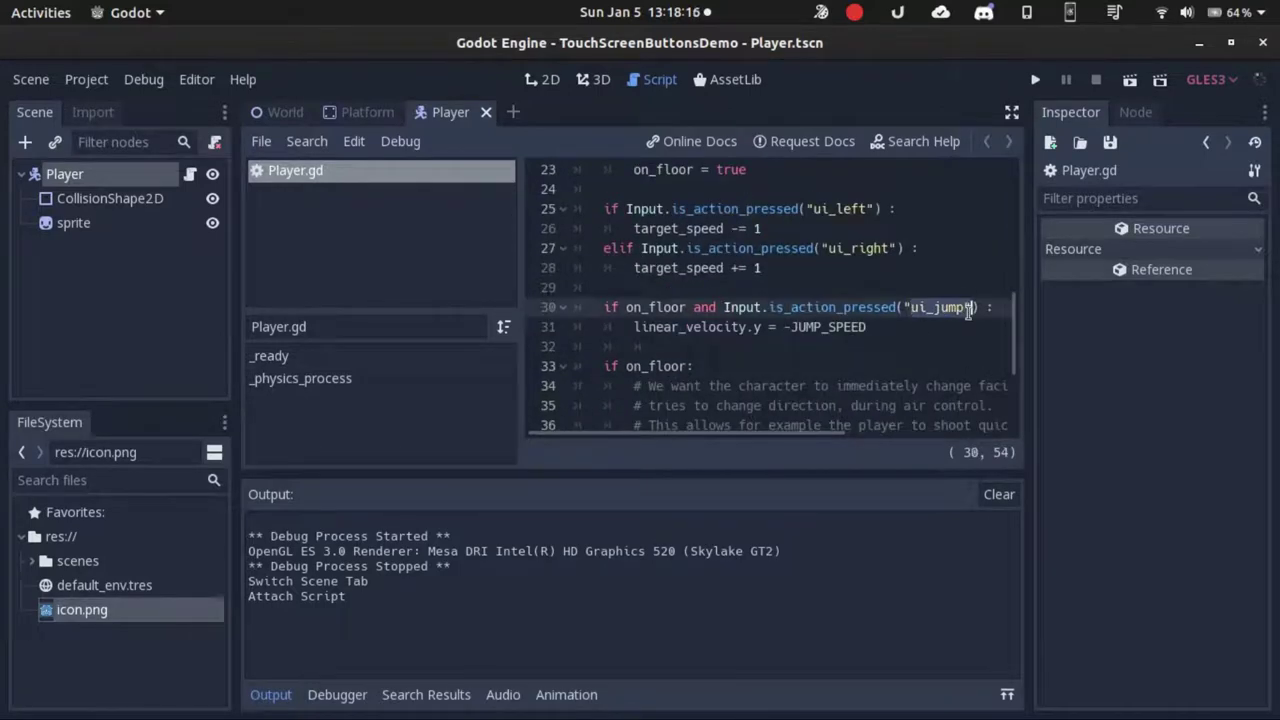
{"action": "left_click", "coordinate": [915, 327]}
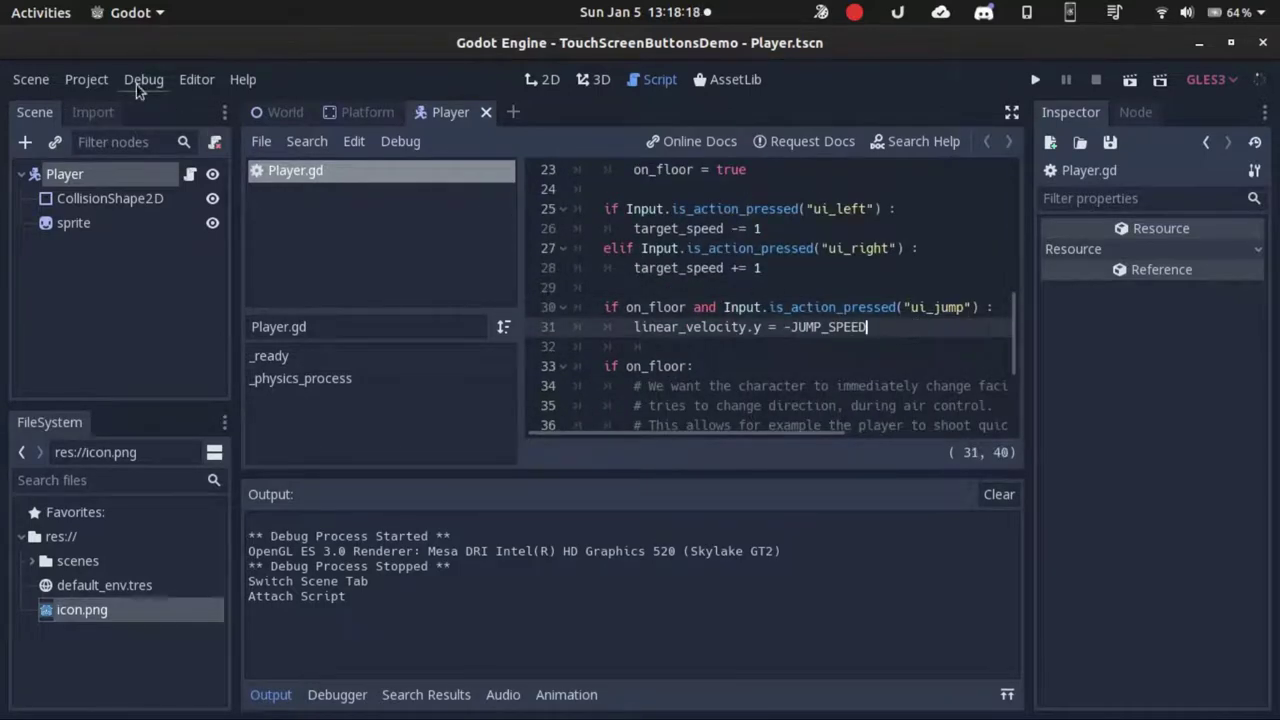
In Project Settings' Input Map, add a new action named ui_jump
{"action": "left_click", "coordinate": [80, 81]}
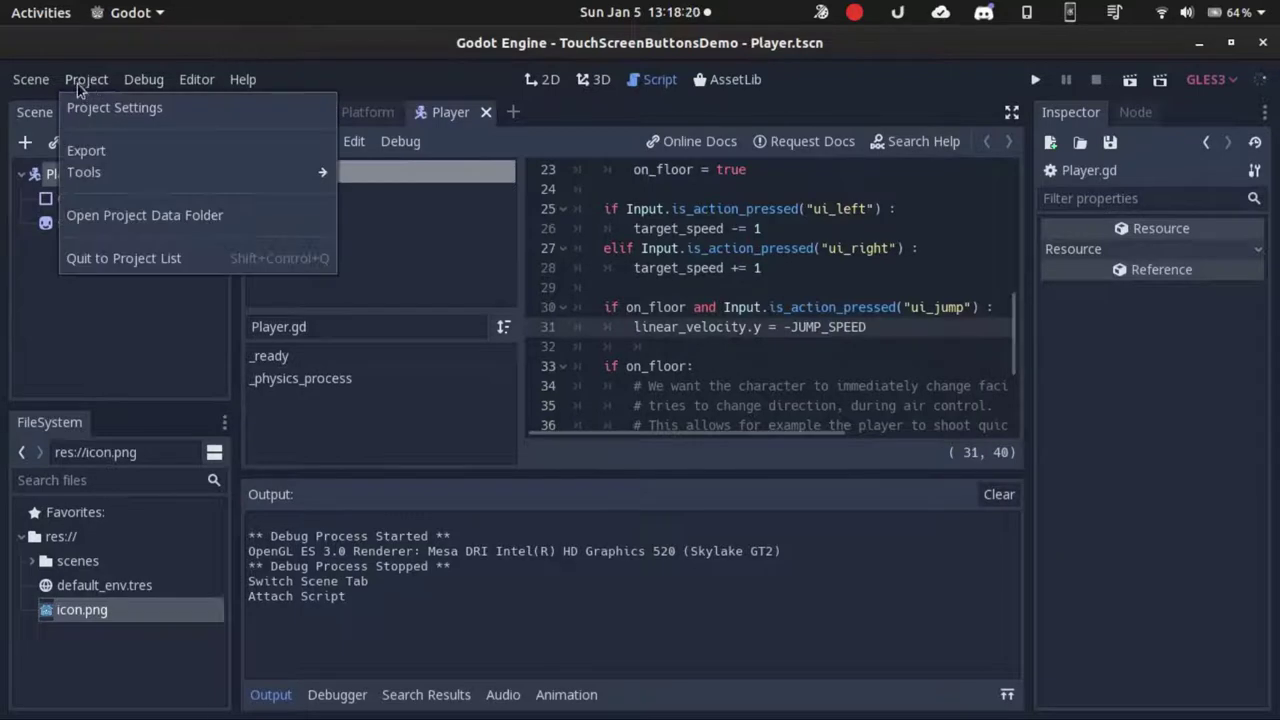
{"action": "left_click", "coordinate": [99, 109]}
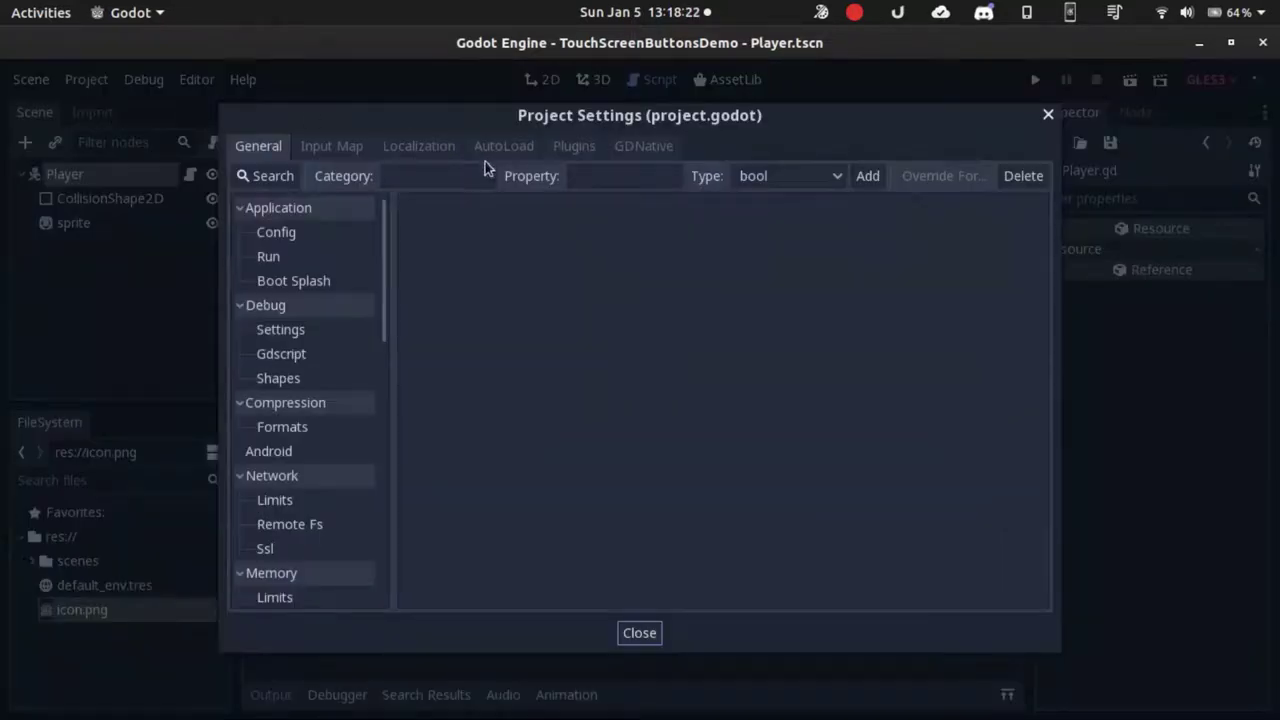
{"action": "left_click", "coordinate": [330, 146]}
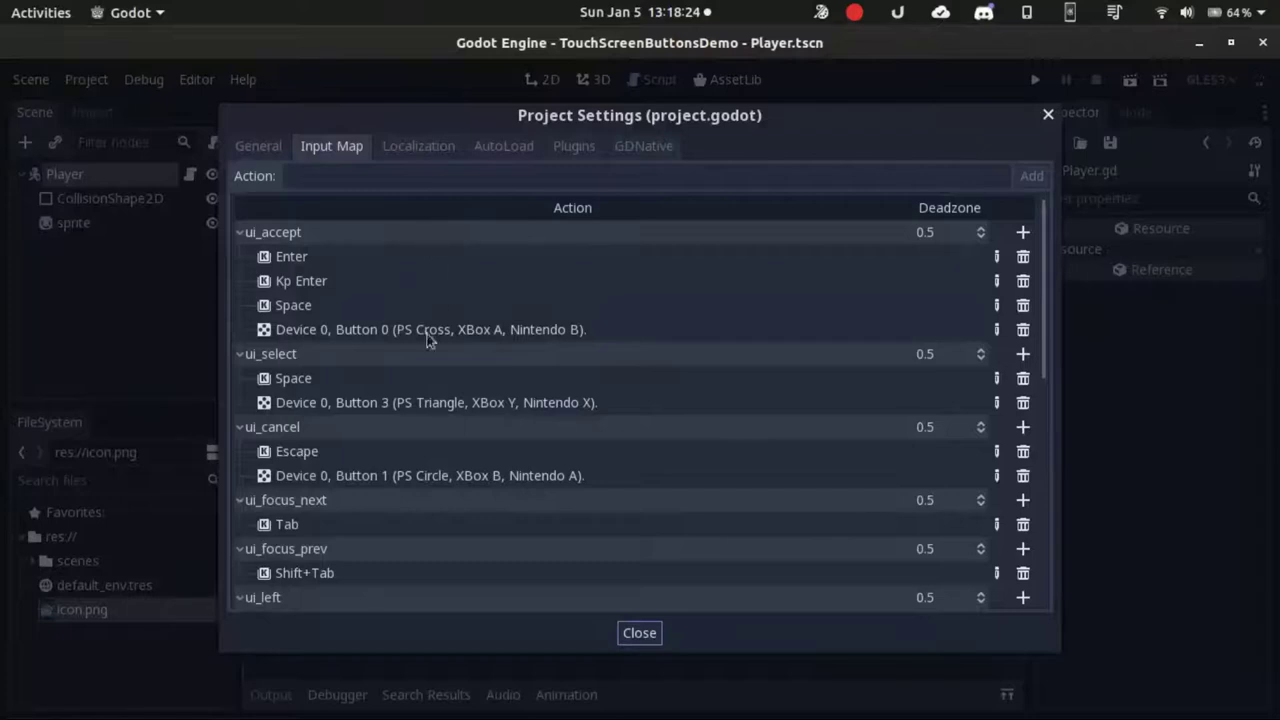
{"action": "scroll", "coordinate": [417, 389], "scroll_direction": "down", "scroll_amount": 5}
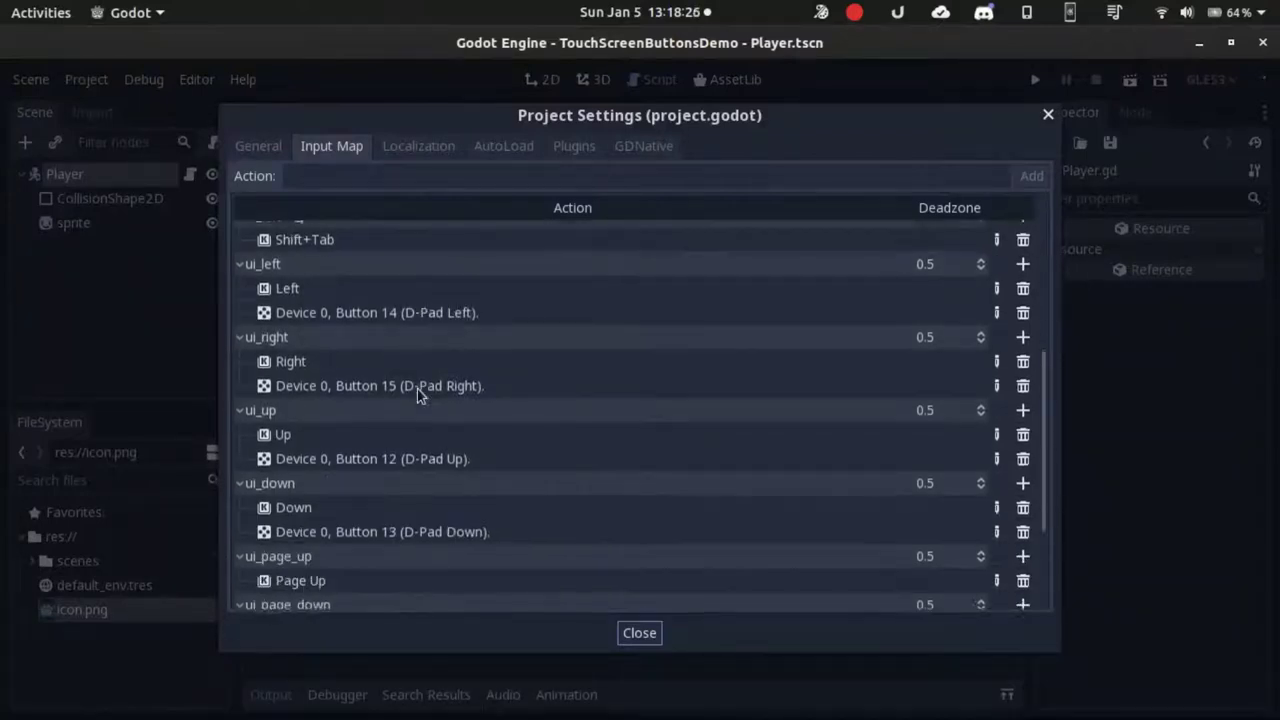
{"action": "scroll", "coordinate": [417, 389], "scroll_direction": "down", "scroll_amount": 3}
{"action": "scroll", "coordinate": [417, 389], "scroll_direction": "up", "scroll_amount": 2}
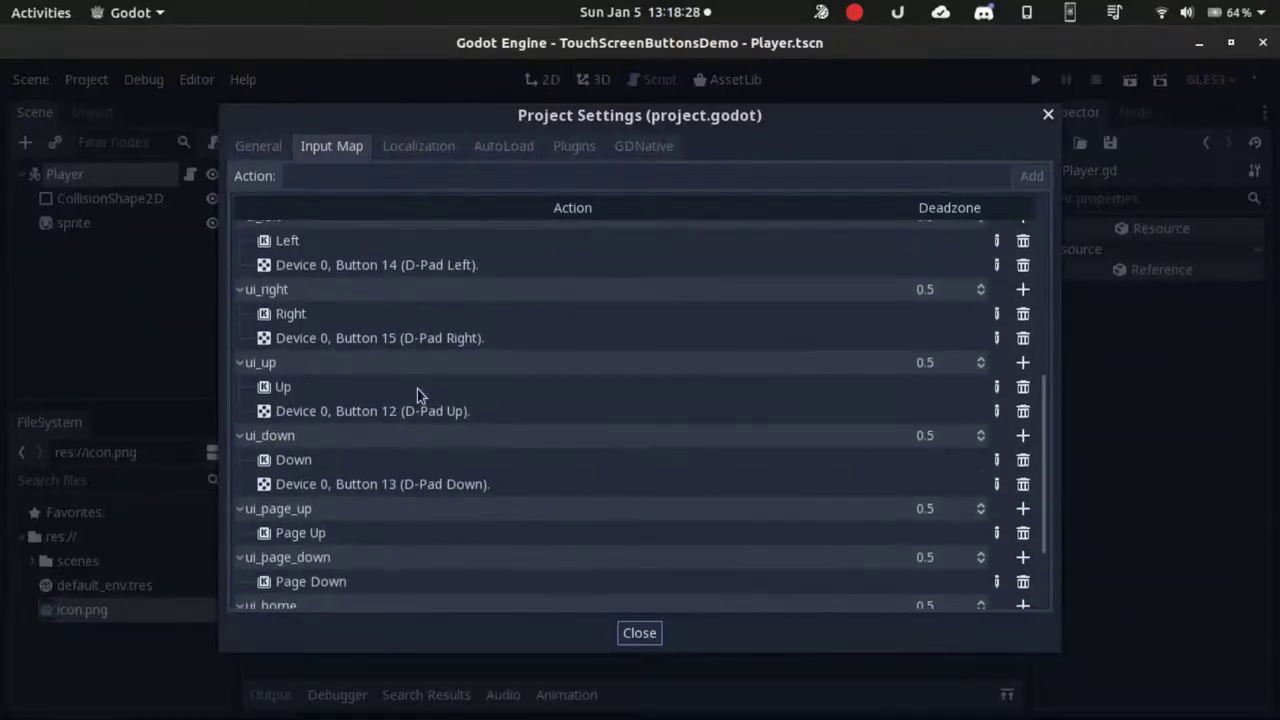
{"action": "scroll", "coordinate": [417, 394], "scroll_direction": "up", "scroll_amount": 2}
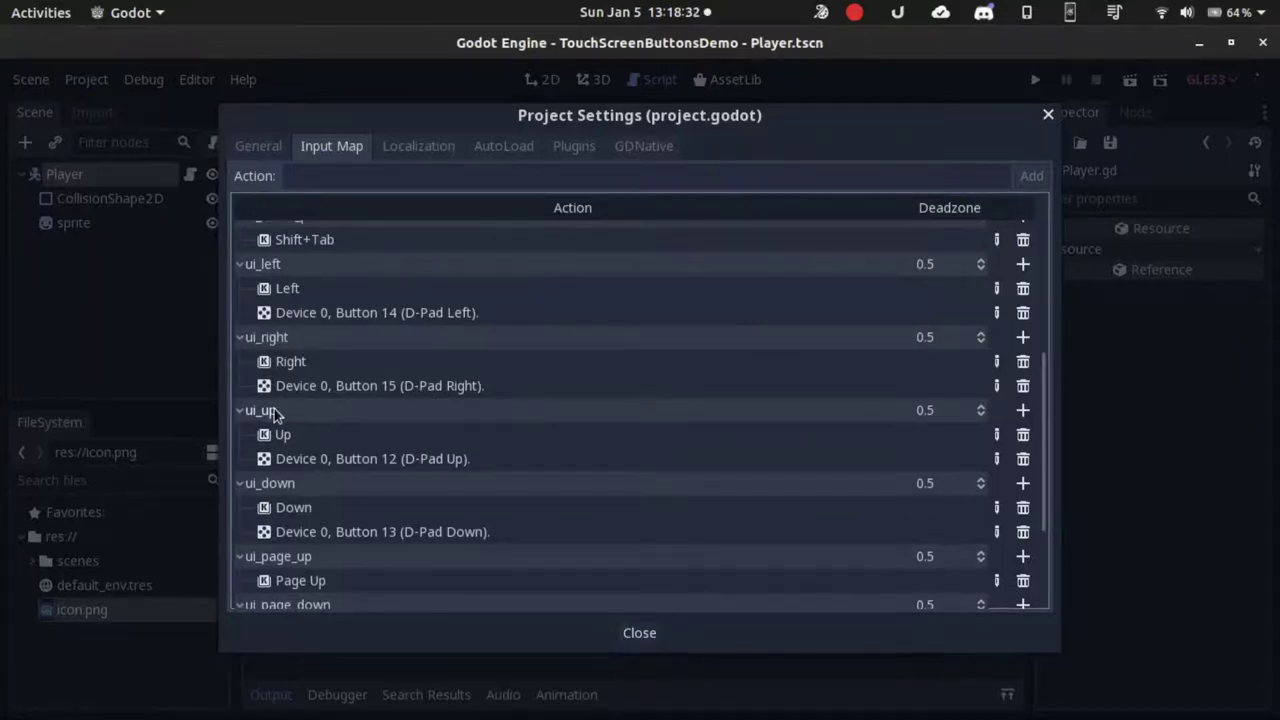
{"action": "scroll", "coordinate": [514, 294], "scroll_direction": "up", "scroll_amount": 4}
{"action": "left_click", "coordinate": [507, 175]}
{"action": "type", "text": "ui"}
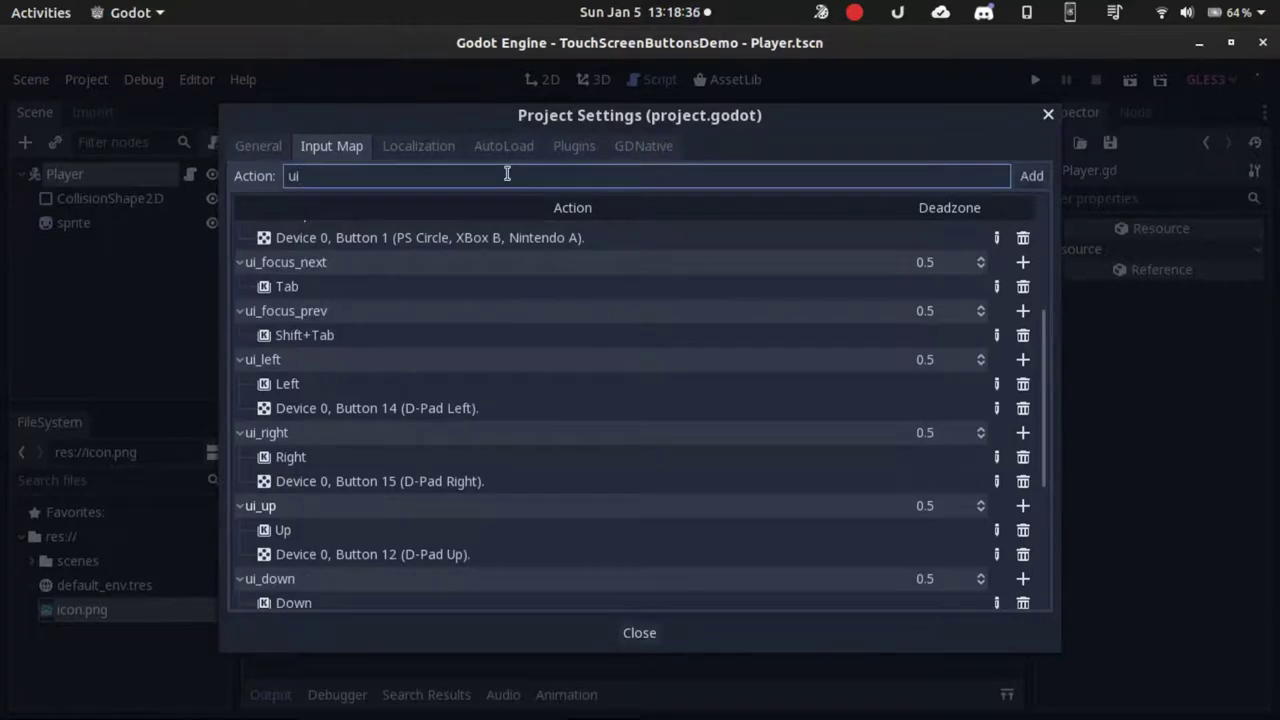
{"action": "type", "text": "_jump"}
{"action": "key", "text": "Return"}
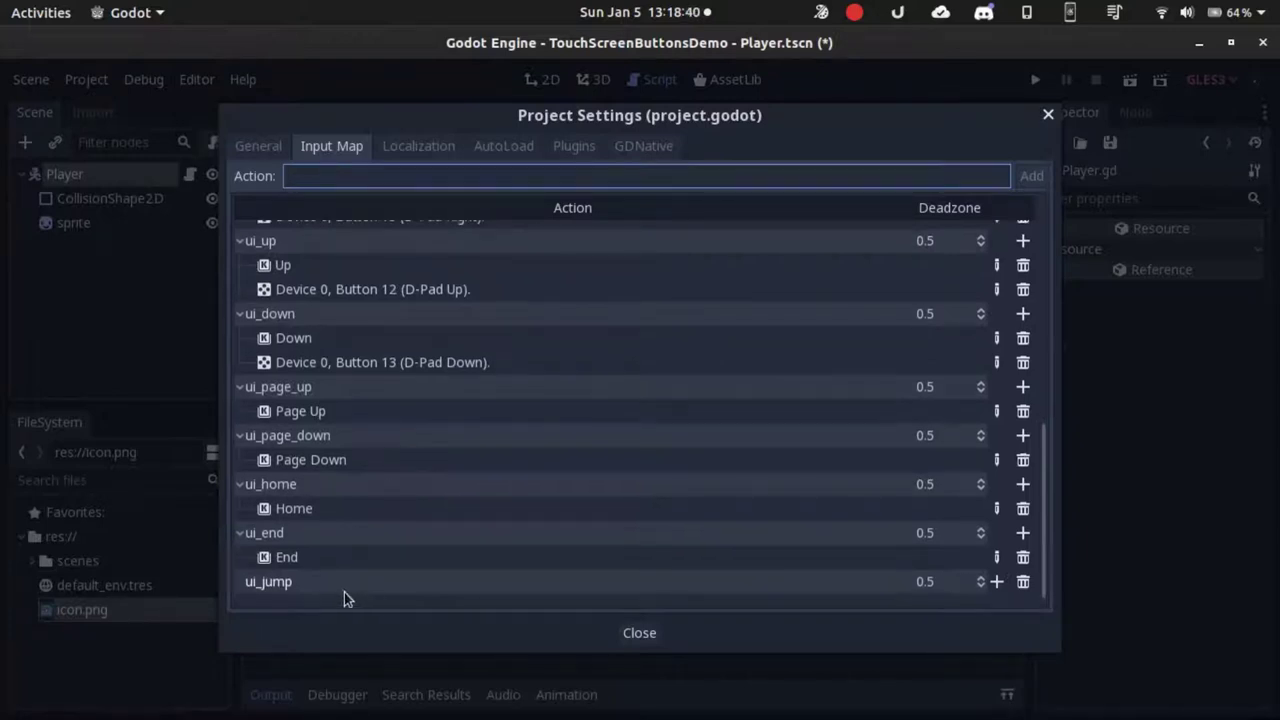
Bind the Up key to the ui_jump action
{"action": "double_click", "coordinate": [342, 590]}
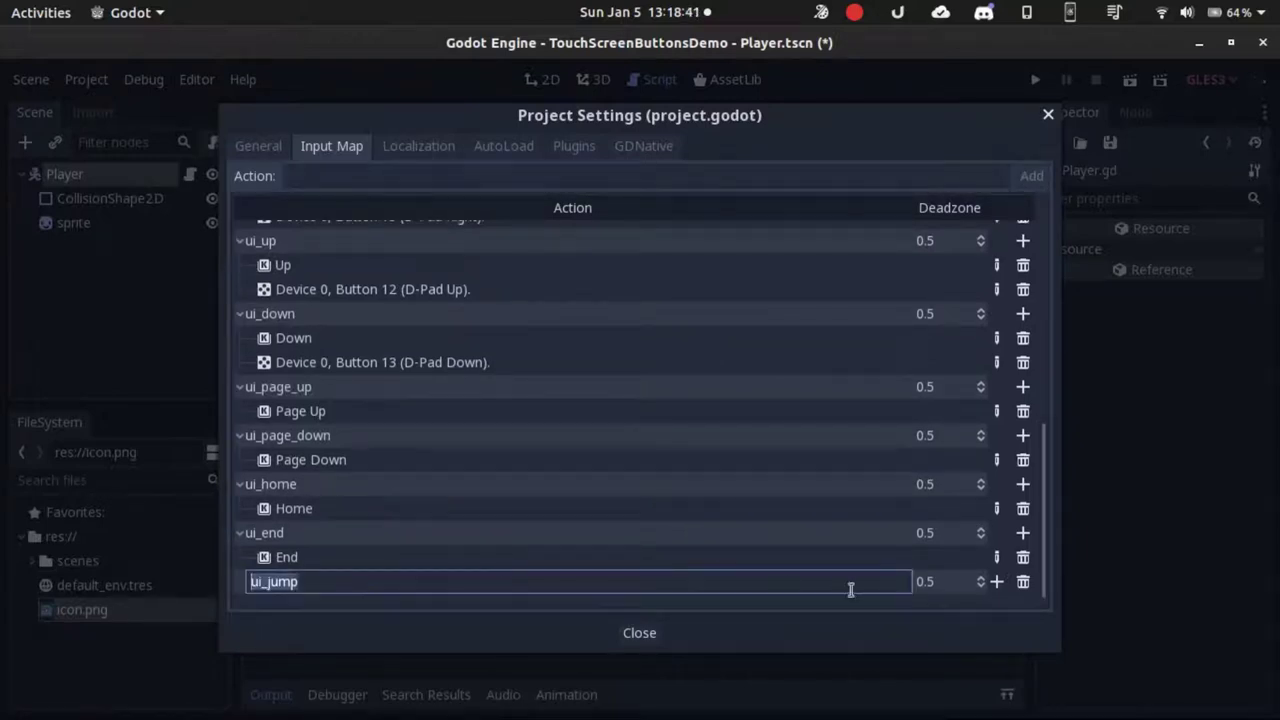
{"action": "left_click", "coordinate": [997, 582]}
{"action": "left_click", "coordinate": [1007, 604]}
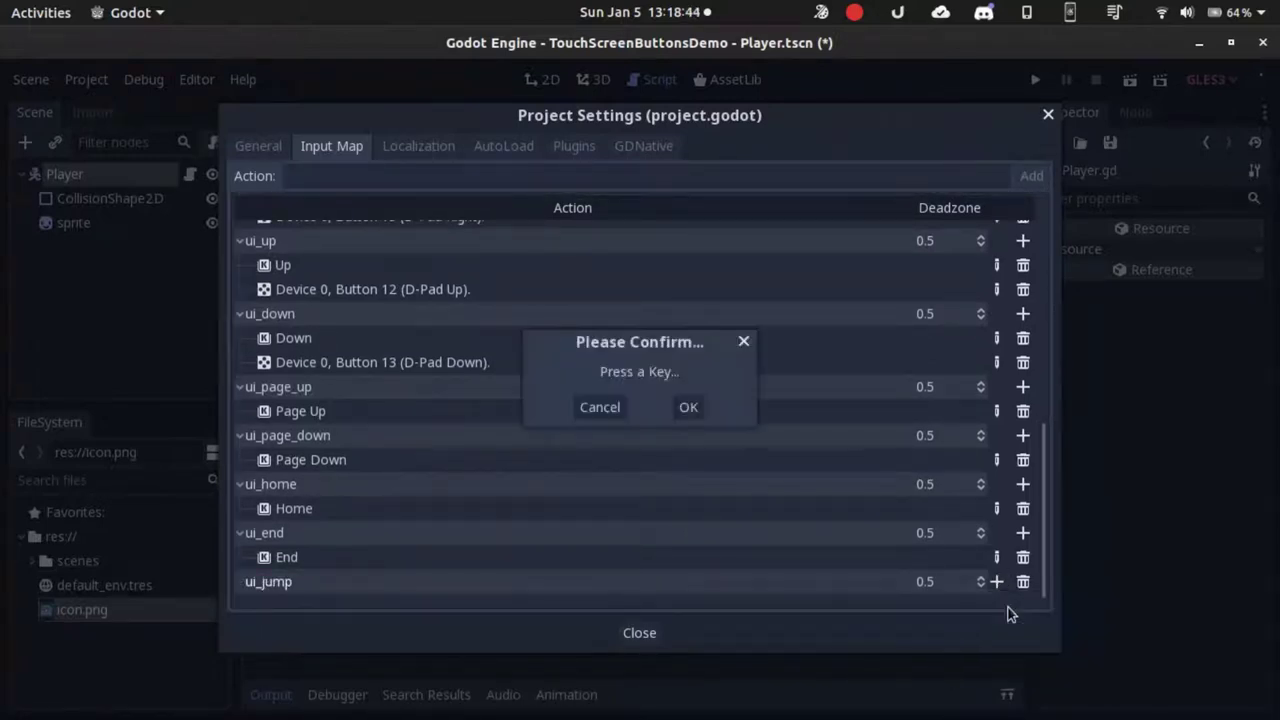
{"action": "key", "text": "Up"}
{"action": "key", "text": "Return"}
{"action": "key", "text": "Up"}
{"action": "left_click", "coordinate": [692, 409]}
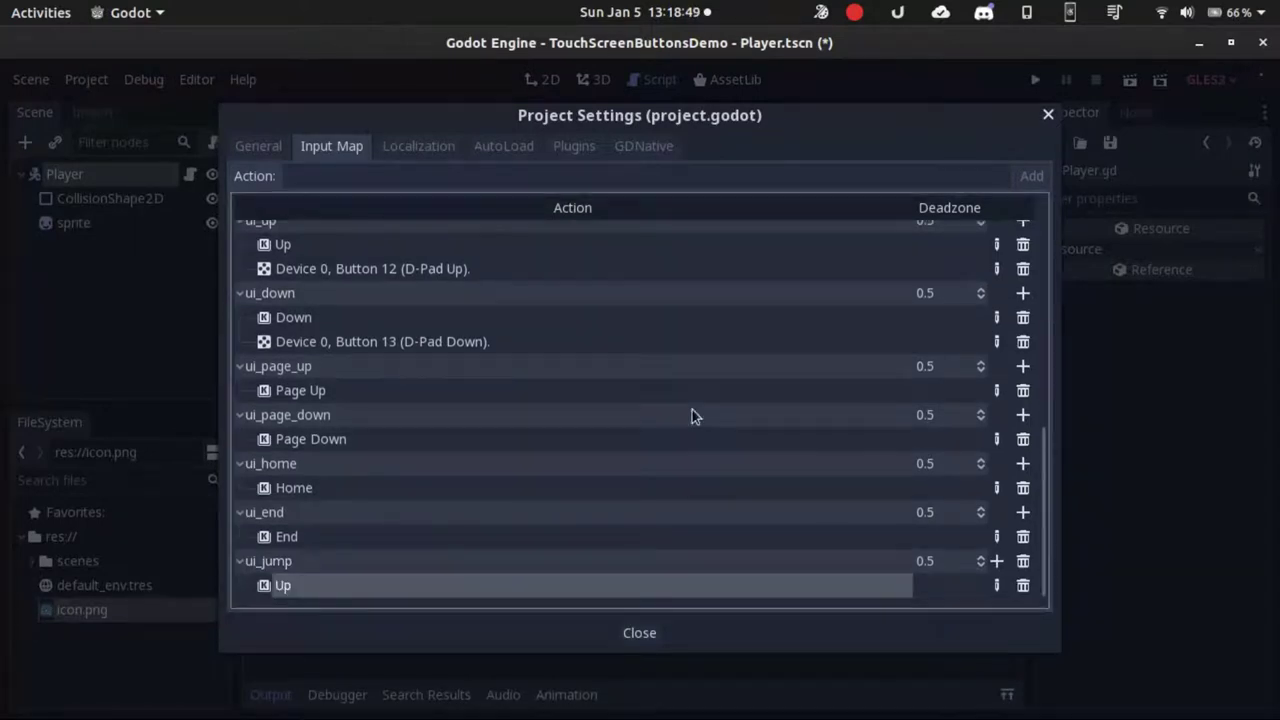
Bind Space as a second key for ui_jump
{"action": "left_click", "coordinate": [998, 562]}
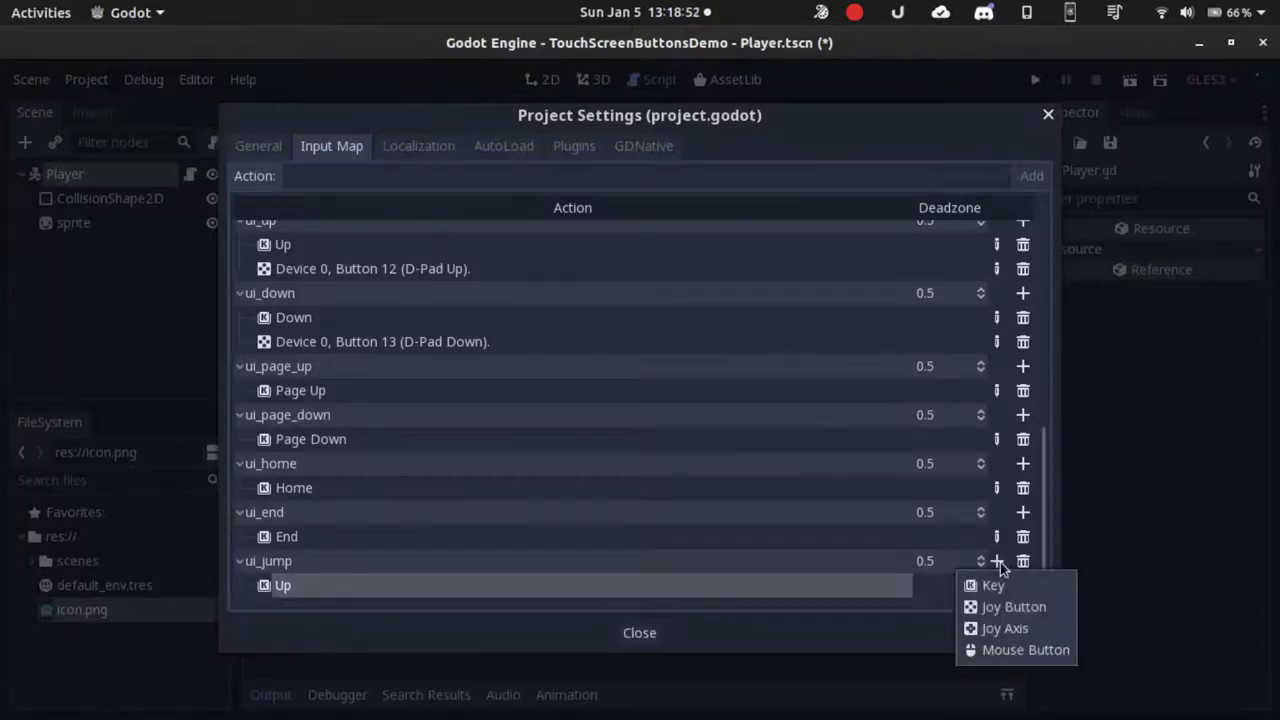
{"action": "left_click", "coordinate": [995, 585]}
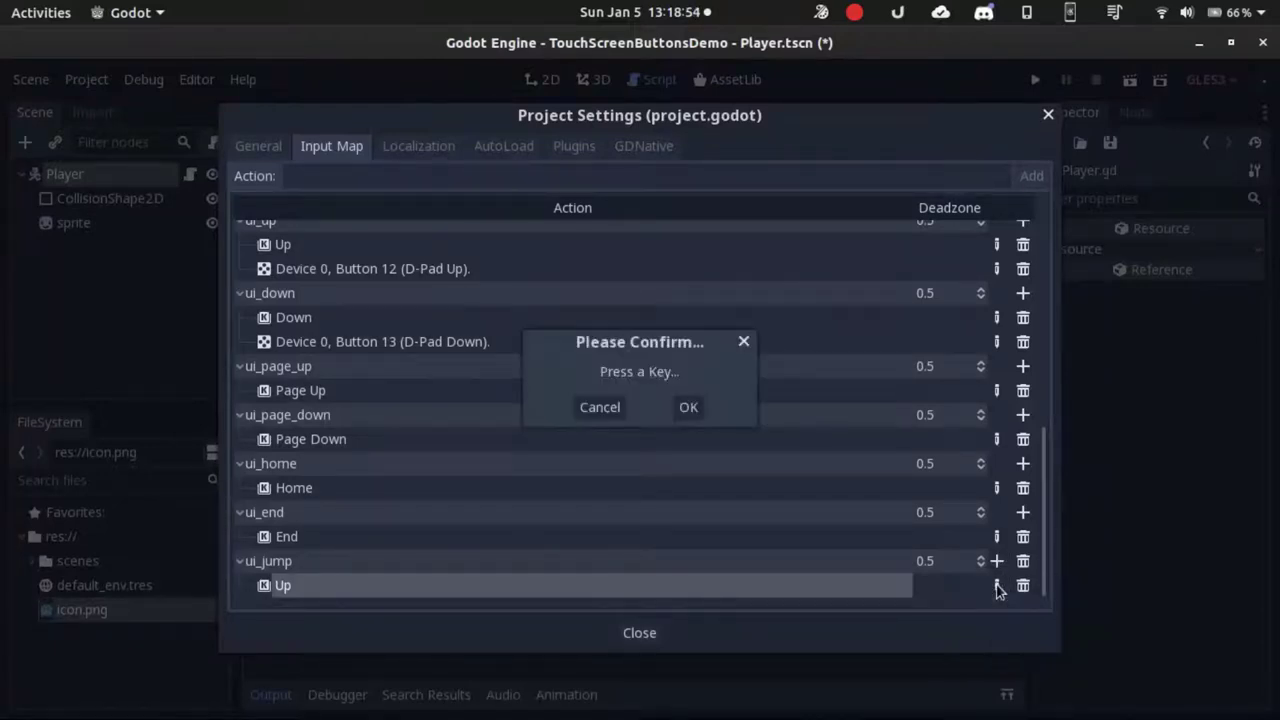
{"action": "key", "text": "space"}
{"action": "left_click", "coordinate": [690, 408]}
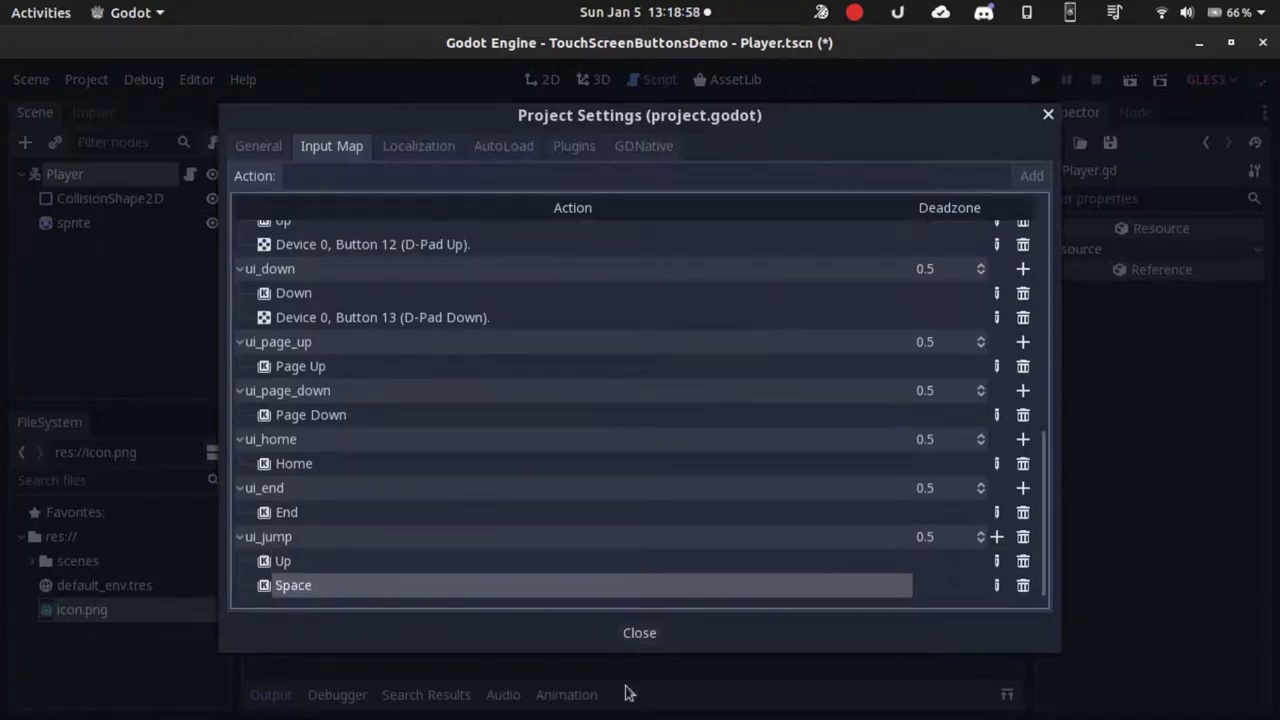
Close Project Settings, then save and launch the game
{"action": "left_click", "coordinate": [643, 636]}
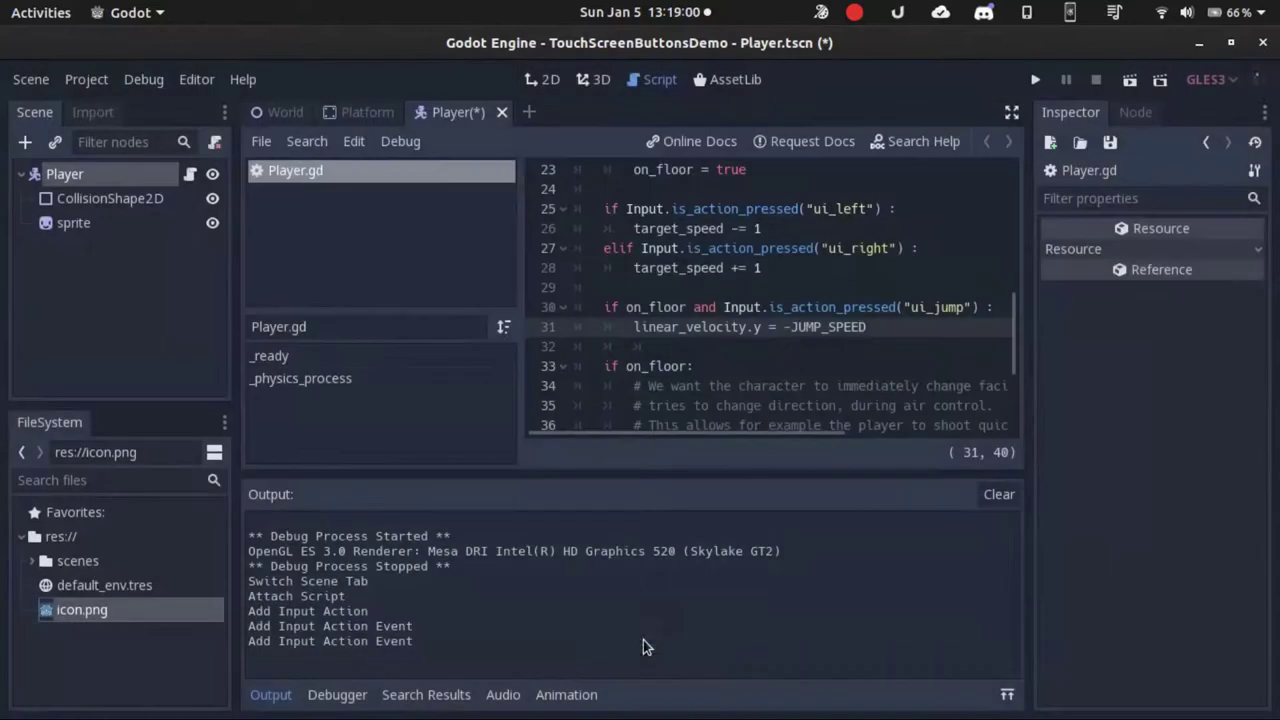
{"action": "left_click", "coordinate": [700, 367]}
{"action": "key", "text": "ctrl+s"}
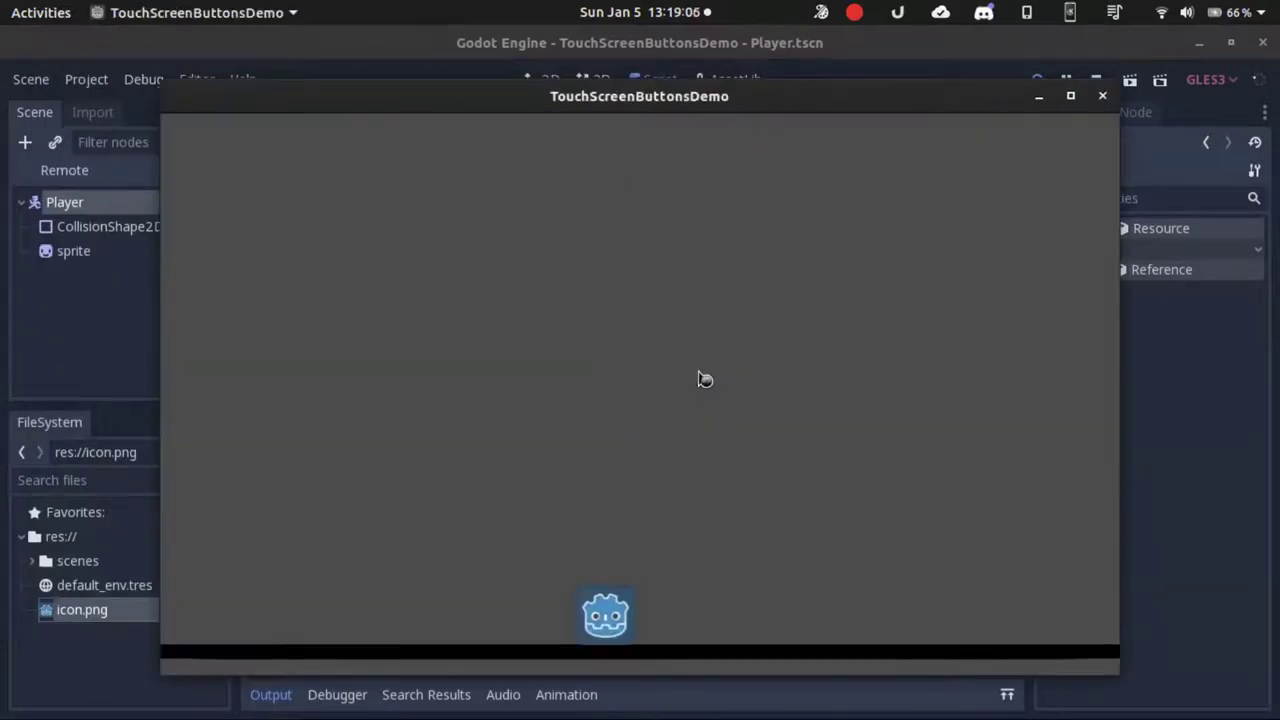
Test the player walking left and right with the arrow keys and jumping with Up
{"action": "key", "text": "Left"}
{"action": "key", "text": "Up"}
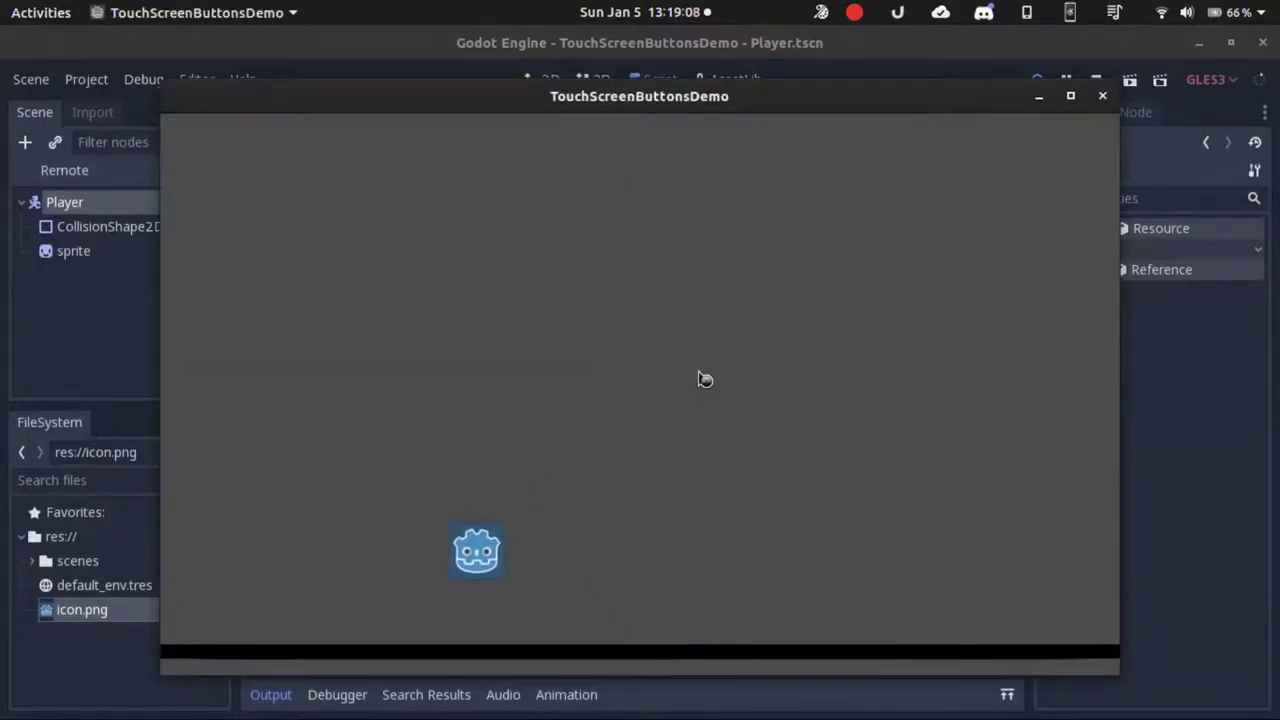
{"action": "key", "text": "Right"}
{"action": "key", "text": "Up"}
{"action": "key", "text": "Left"}
{"action": "key", "text": "Up"}
{"action": "key", "text": "Right"}
{"action": "key", "text": "Left"}
{"action": "key", "text": "Right"}
{"action": "key", "text": "Left"}
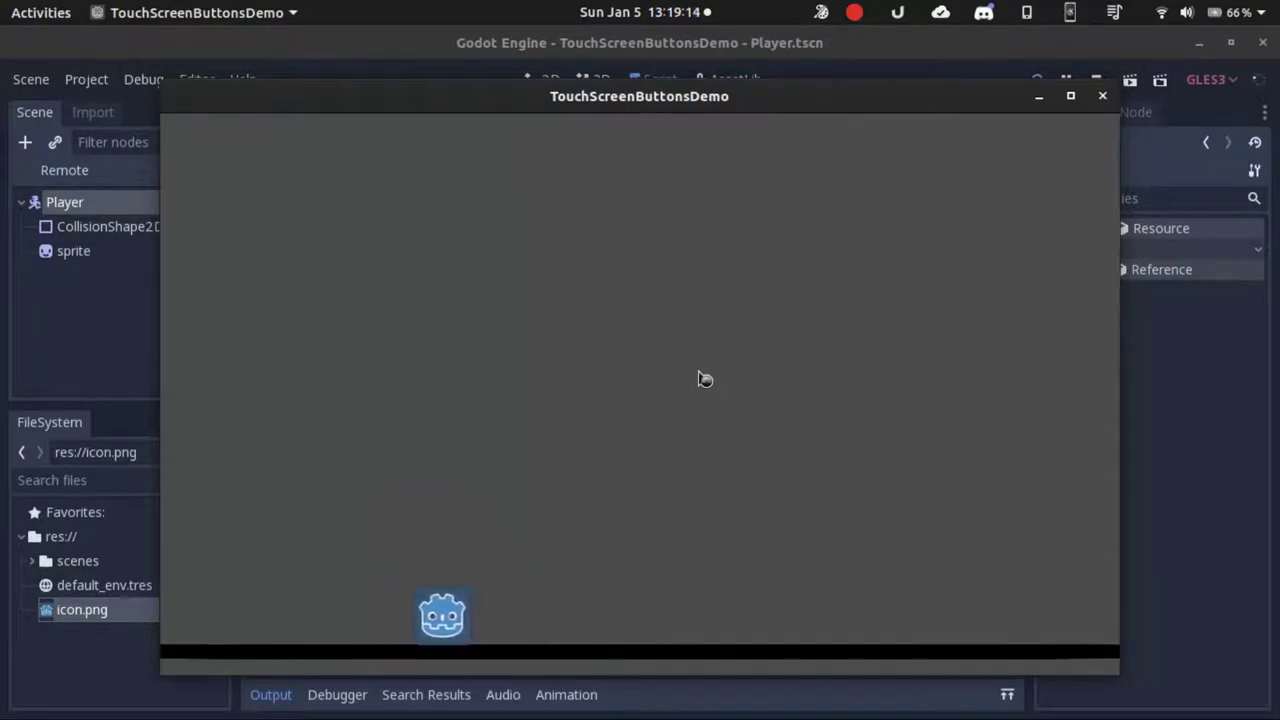
{"action": "key", "text": "Right"}
Close the running game and review the constant definitions on lines 3–8 of Player.gd
{"action": "left_click", "coordinate": [1101, 104]}
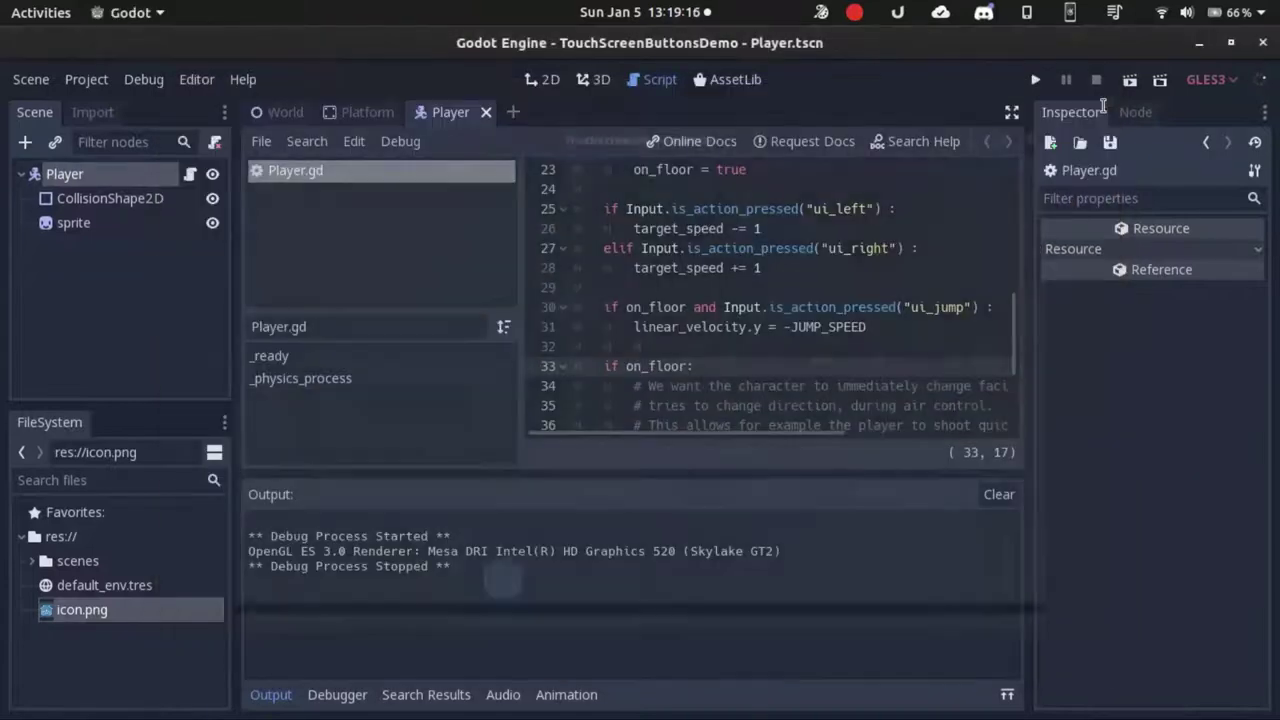
{"action": "left_click", "coordinate": [905, 235]}
{"action": "scroll", "coordinate": [905, 235], "scroll_direction": "up", "scroll_amount": 8}
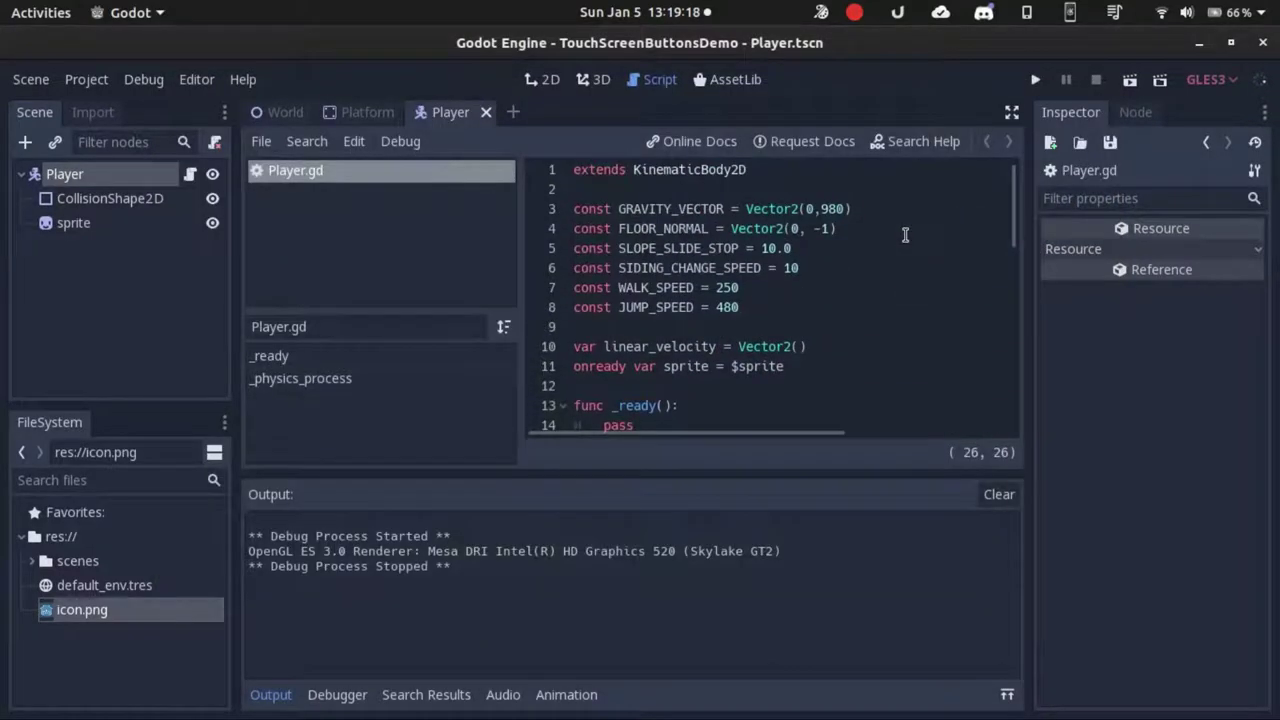
{"action": "left_click", "coordinate": [577, 210]}
{"action": "left_click_drag", "start_coordinate": [577, 210], "coordinate": [789, 302]}
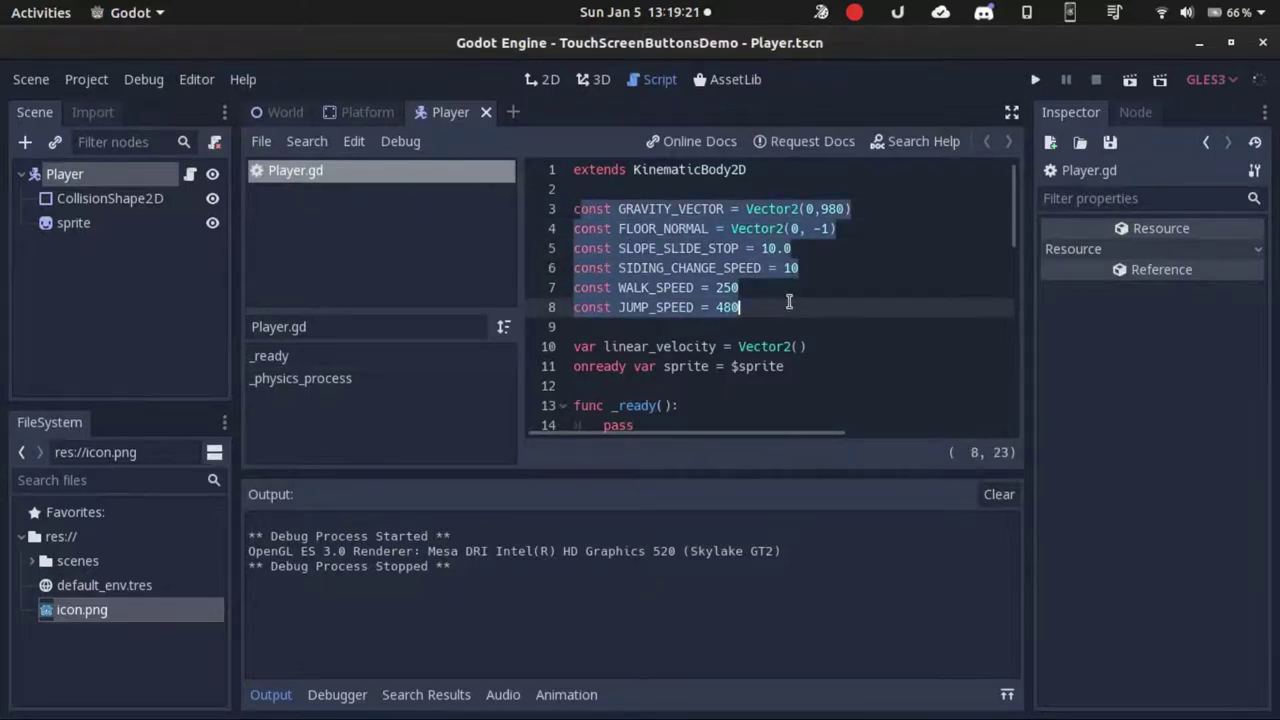
{"action": "left_click", "coordinate": [860, 207]}
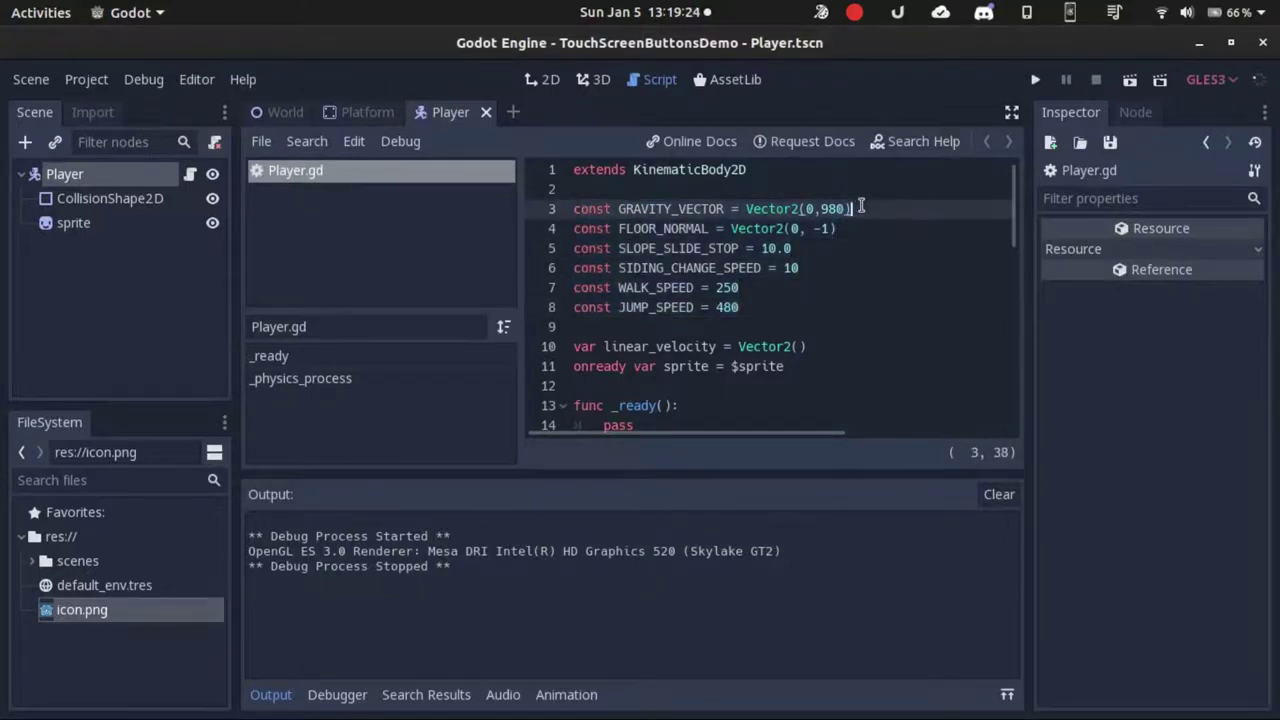
{"action": "left_click", "coordinate": [863, 229]}
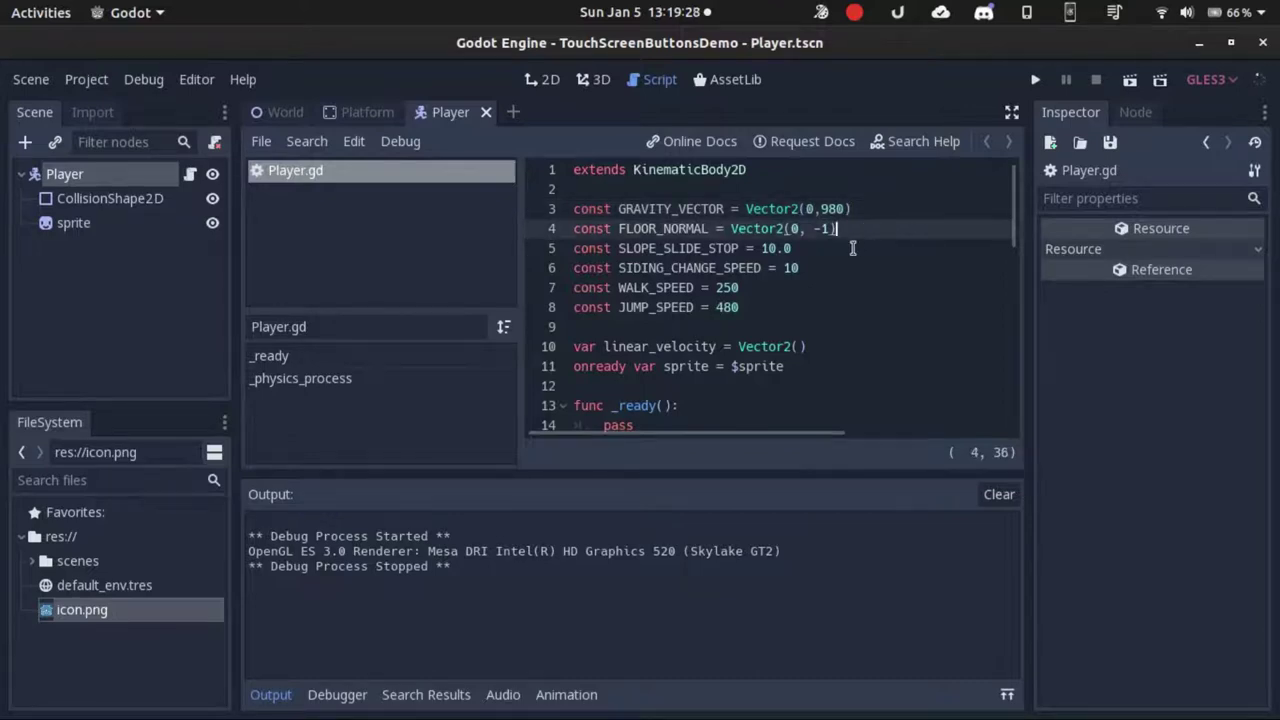
{"action": "left_click", "coordinate": [852, 248]}
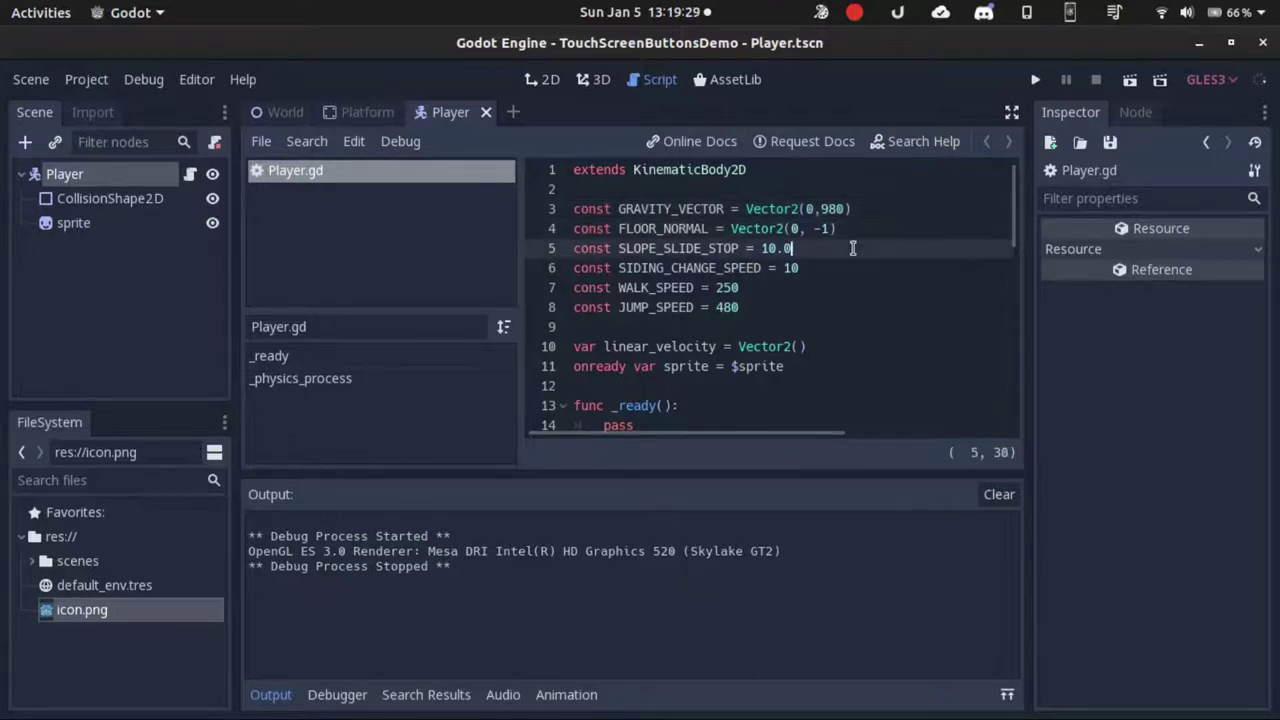
{"action": "left_click", "coordinate": [844, 307]}
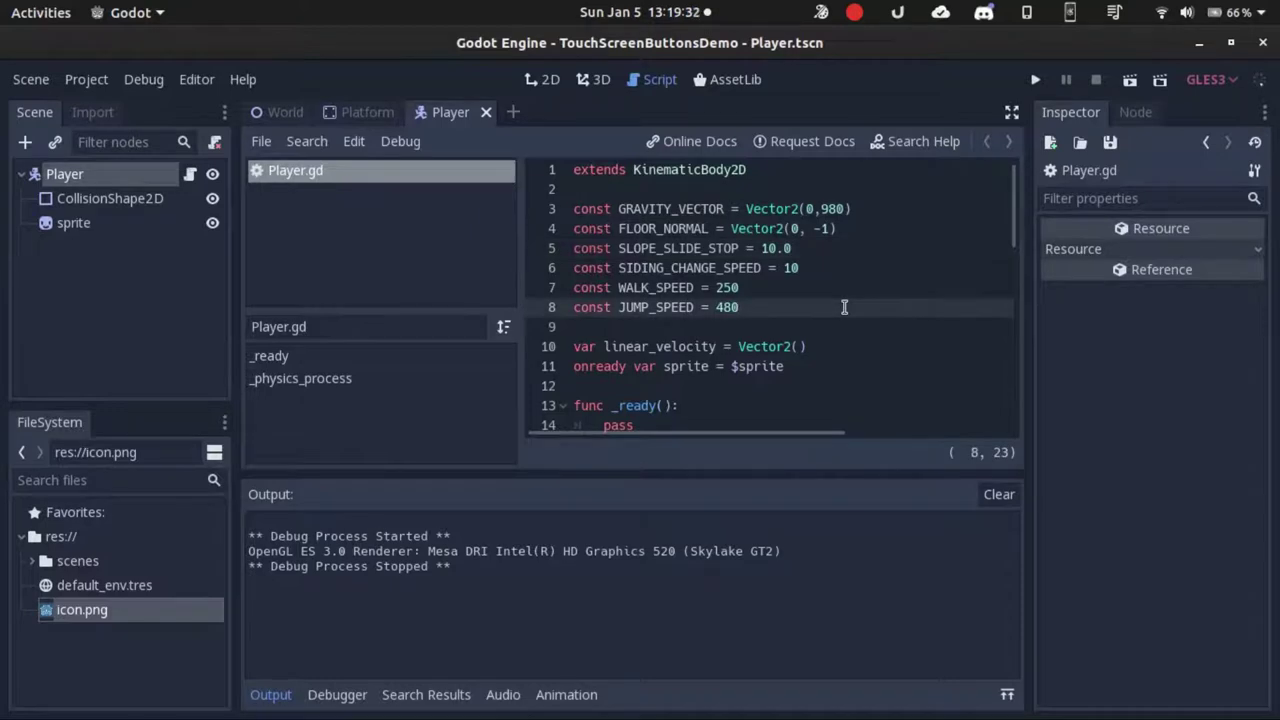
{"action": "left_click", "coordinate": [835, 268]}
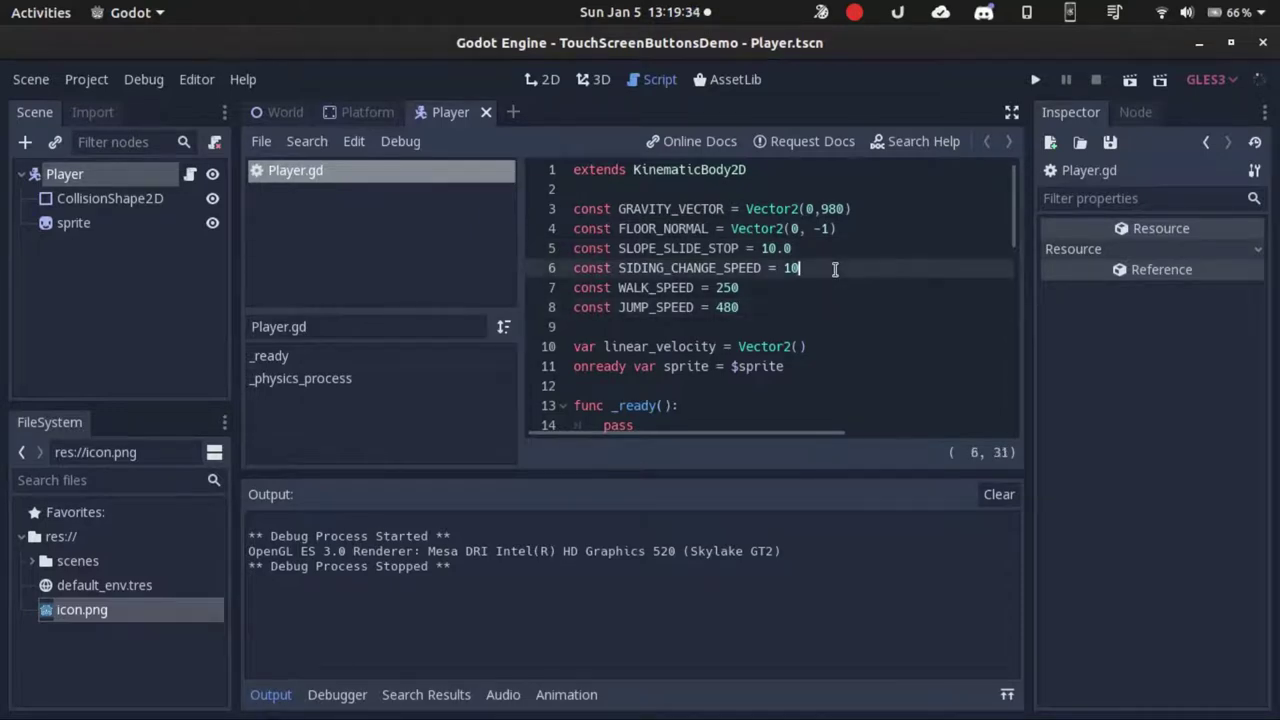
{"action": "left_click", "coordinate": [847, 341]}
Review the onready sprite variable and the gravity code in _physics_process(delta)
{"action": "scroll", "coordinate": [847, 341], "scroll_direction": "down", "scroll_amount": 2}
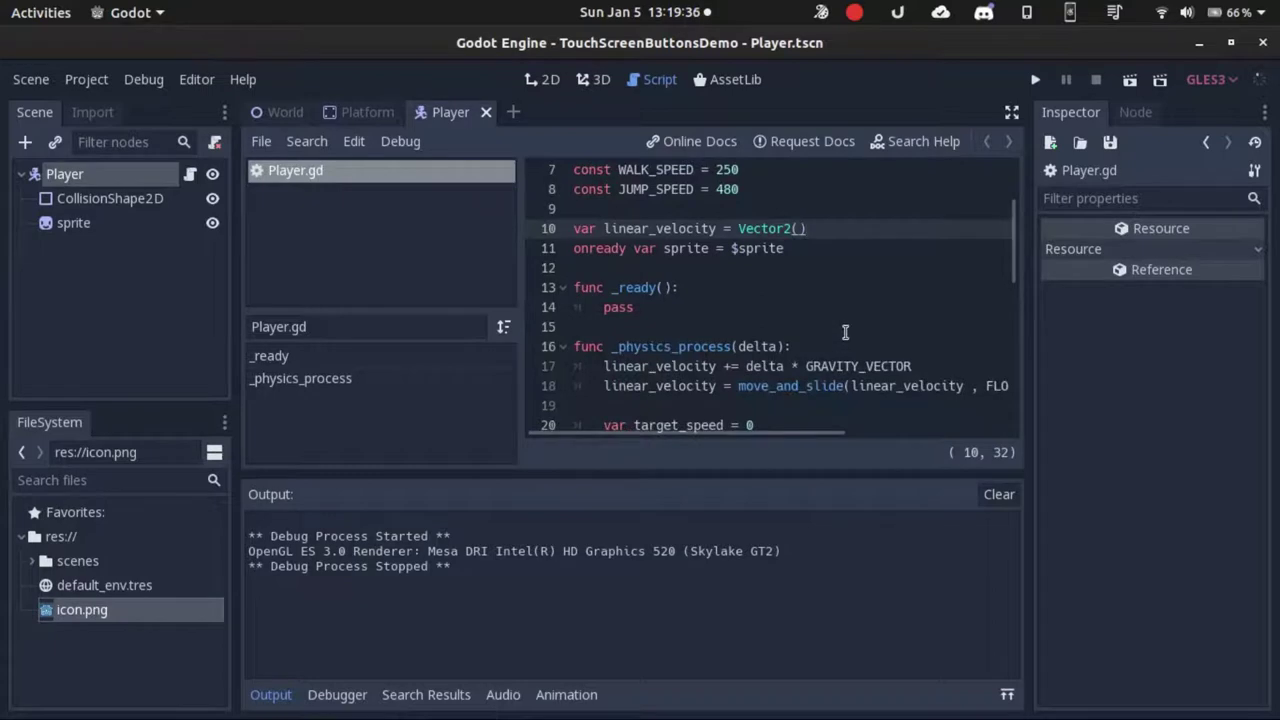
{"action": "left_click", "coordinate": [820, 250]}
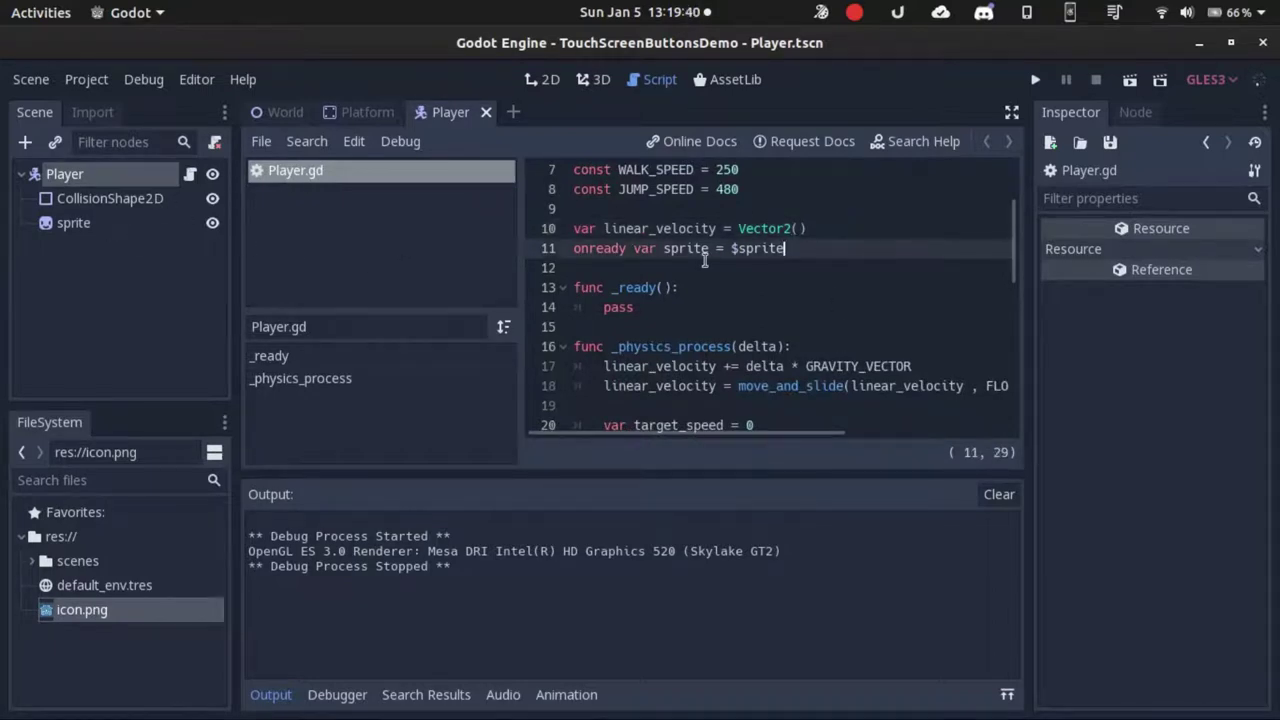
{"action": "scroll", "coordinate": [700, 258], "scroll_direction": "down", "scroll_amount": 2}
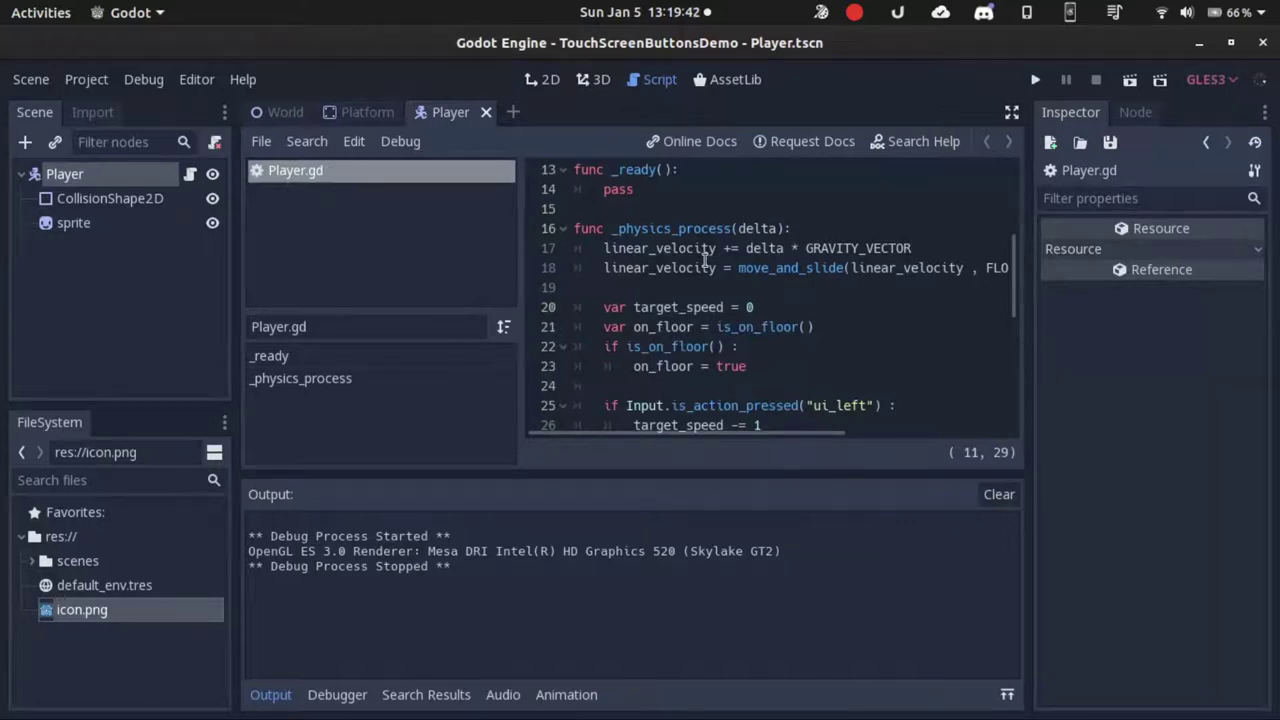
{"action": "scroll", "coordinate": [706, 260], "scroll_direction": "down", "scroll_amount": 1}
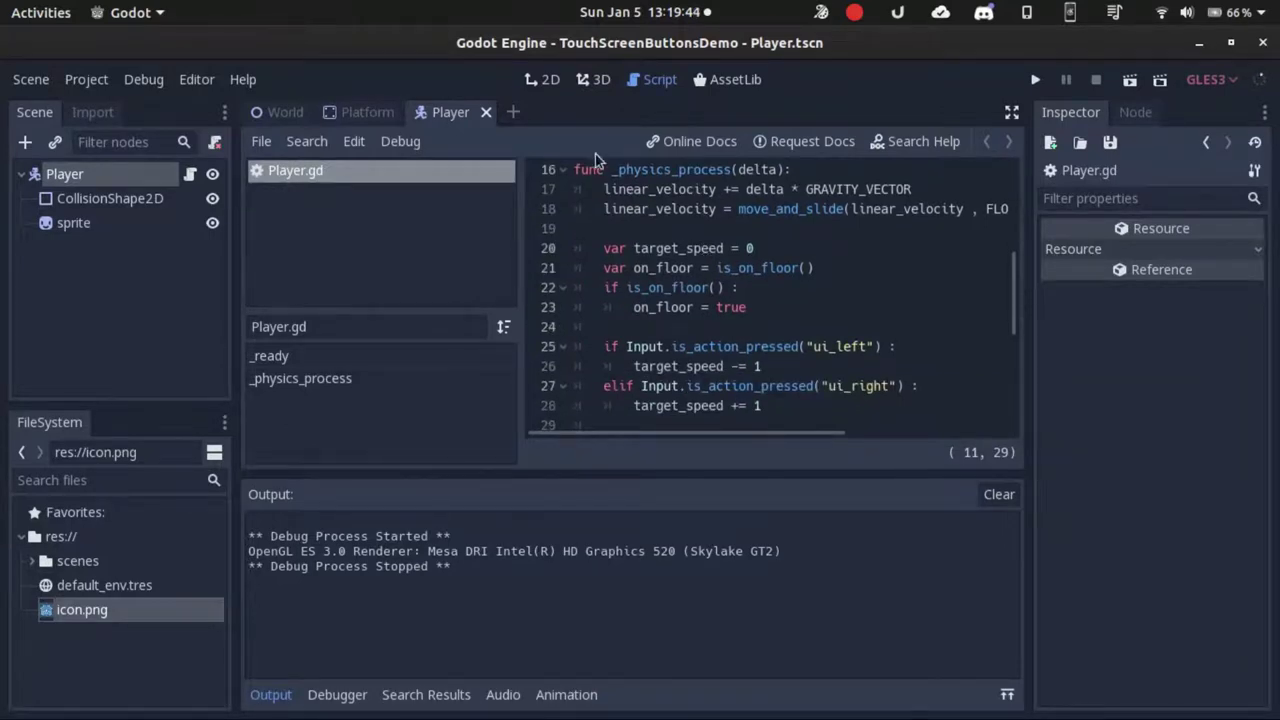
{"action": "left_click_drag", "start_coordinate": [609, 170], "coordinate": [849, 181]}
{"action": "left_click", "coordinate": [939, 195]}
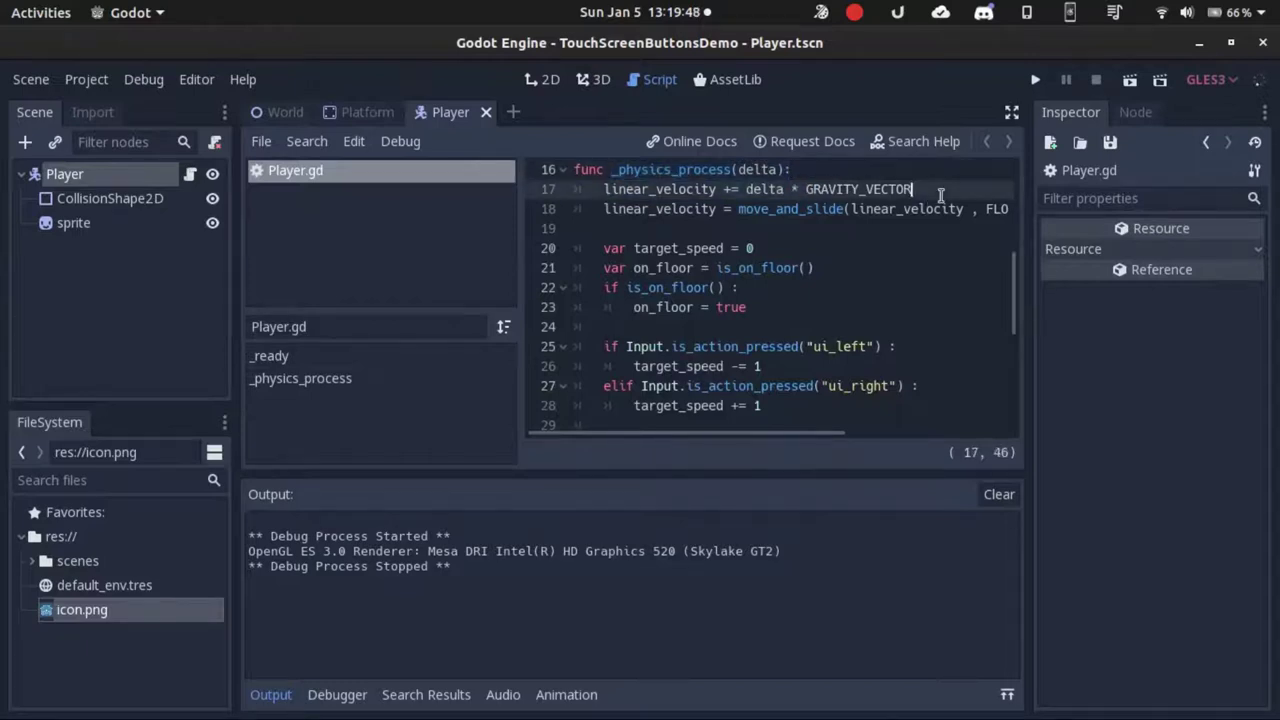
{"action": "left_click", "coordinate": [939, 231]}
{"action": "scroll", "coordinate": [939, 231], "scroll_direction": "right", "scroll_amount": 5}
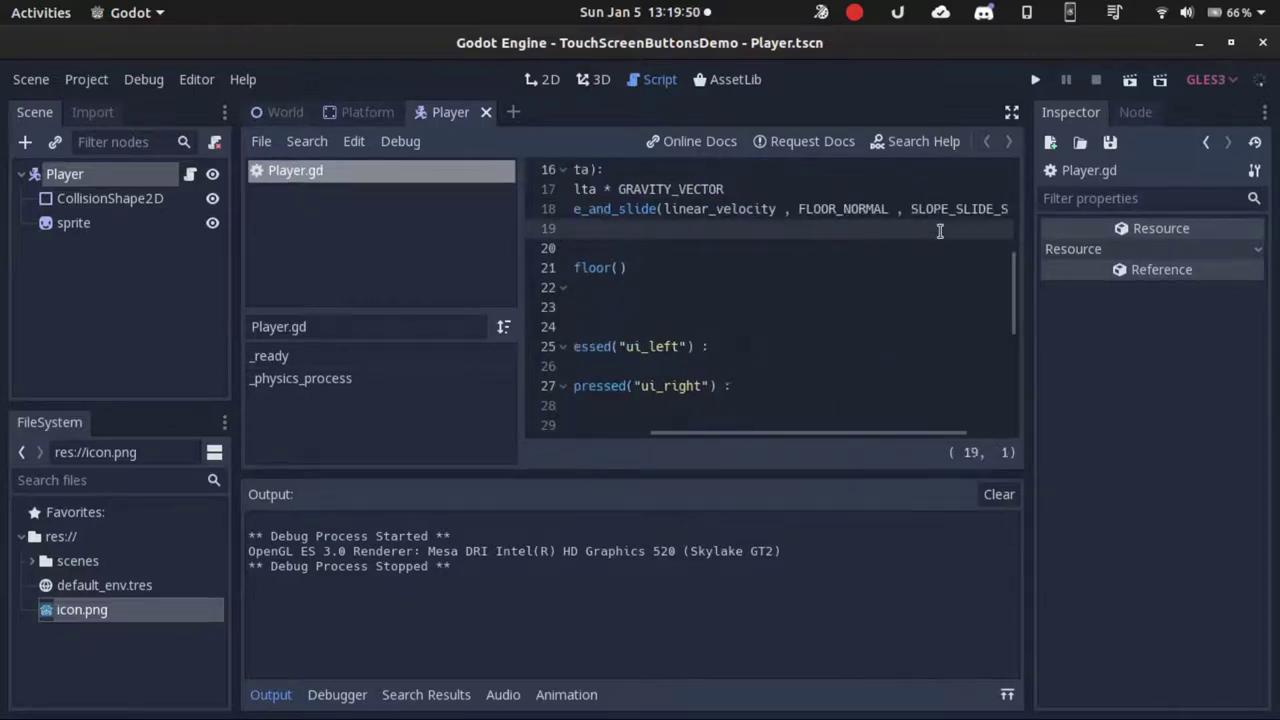
{"action": "scroll", "coordinate": [939, 231], "scroll_direction": "left", "scroll_amount": 5}
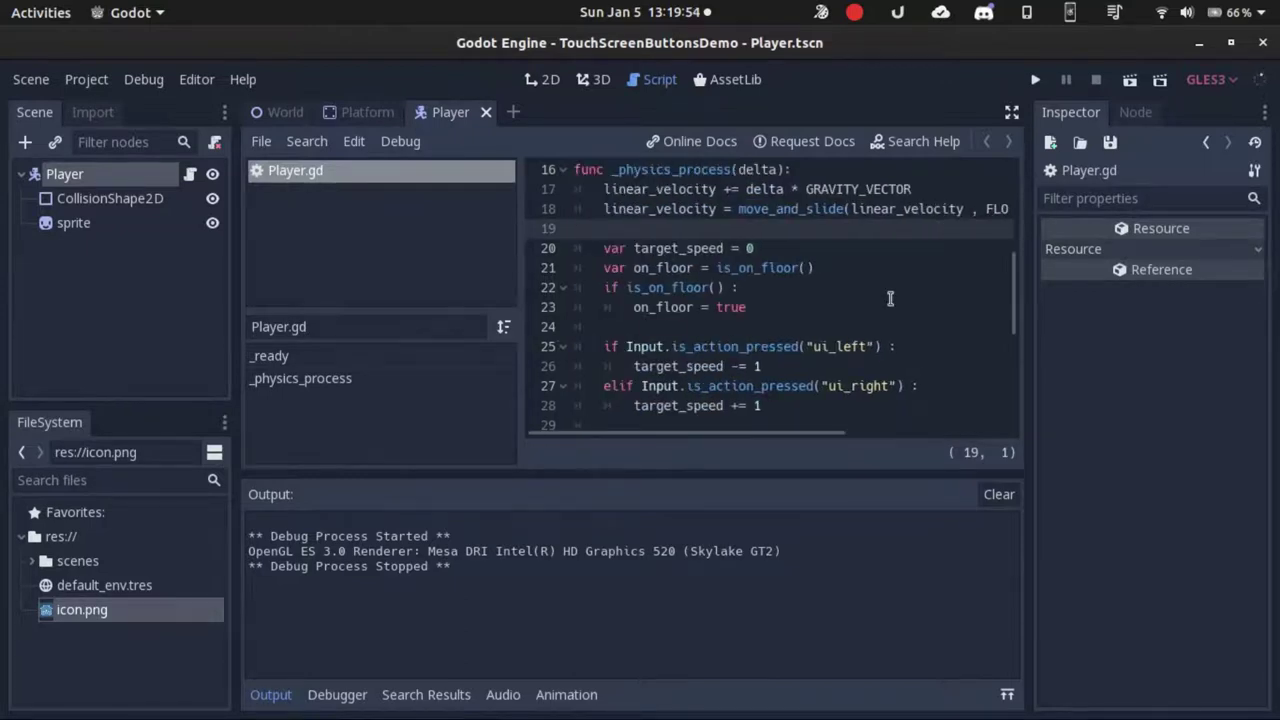
Scroll through the remaining movement code, then select the sprite node in the 2D view
{"action": "scroll", "coordinate": [890, 298], "scroll_direction": "down", "scroll_amount": 1}
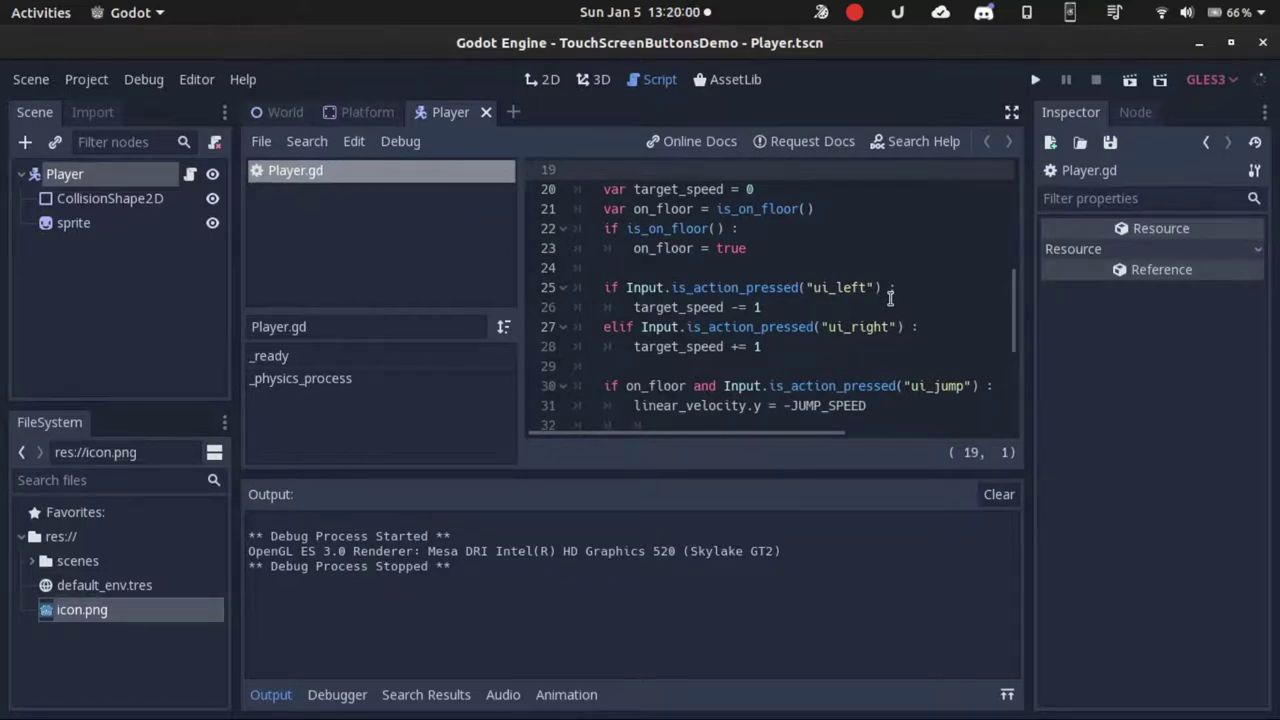
{"action": "scroll", "coordinate": [855, 272], "scroll_direction": "down", "scroll_amount": 2}
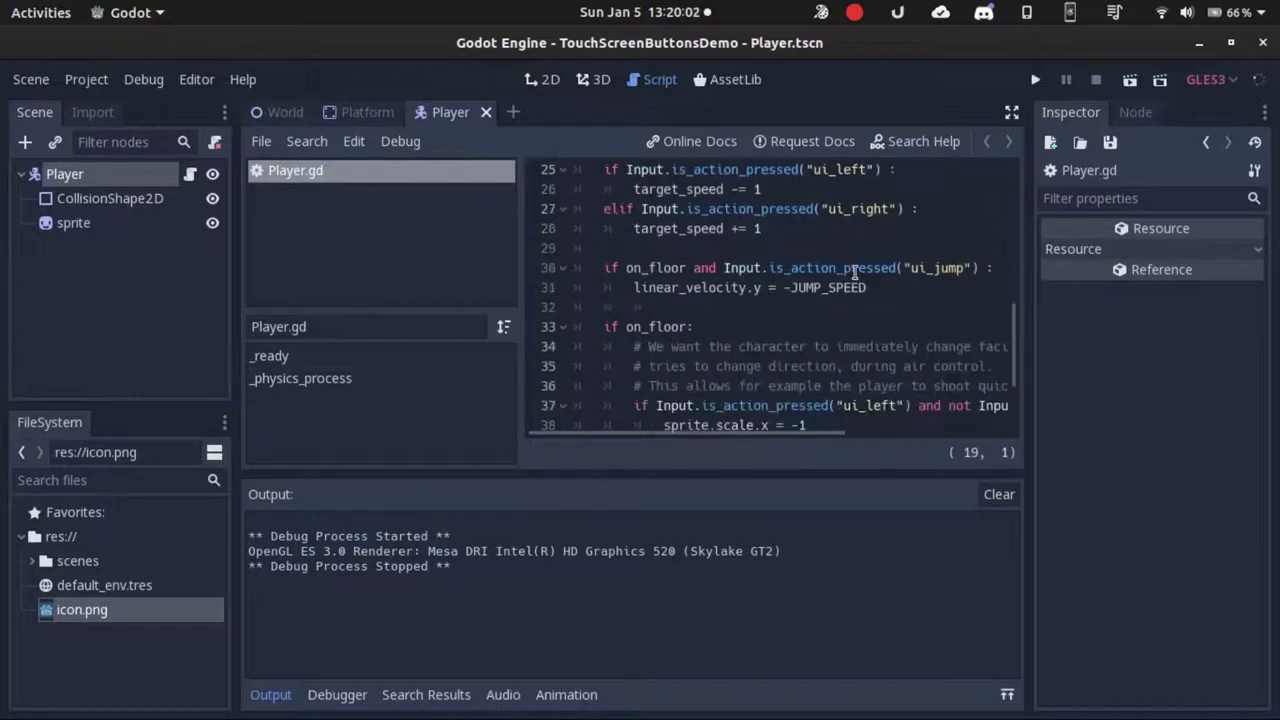
{"action": "scroll", "coordinate": [855, 272], "scroll_direction": "up", "scroll_amount": 1}
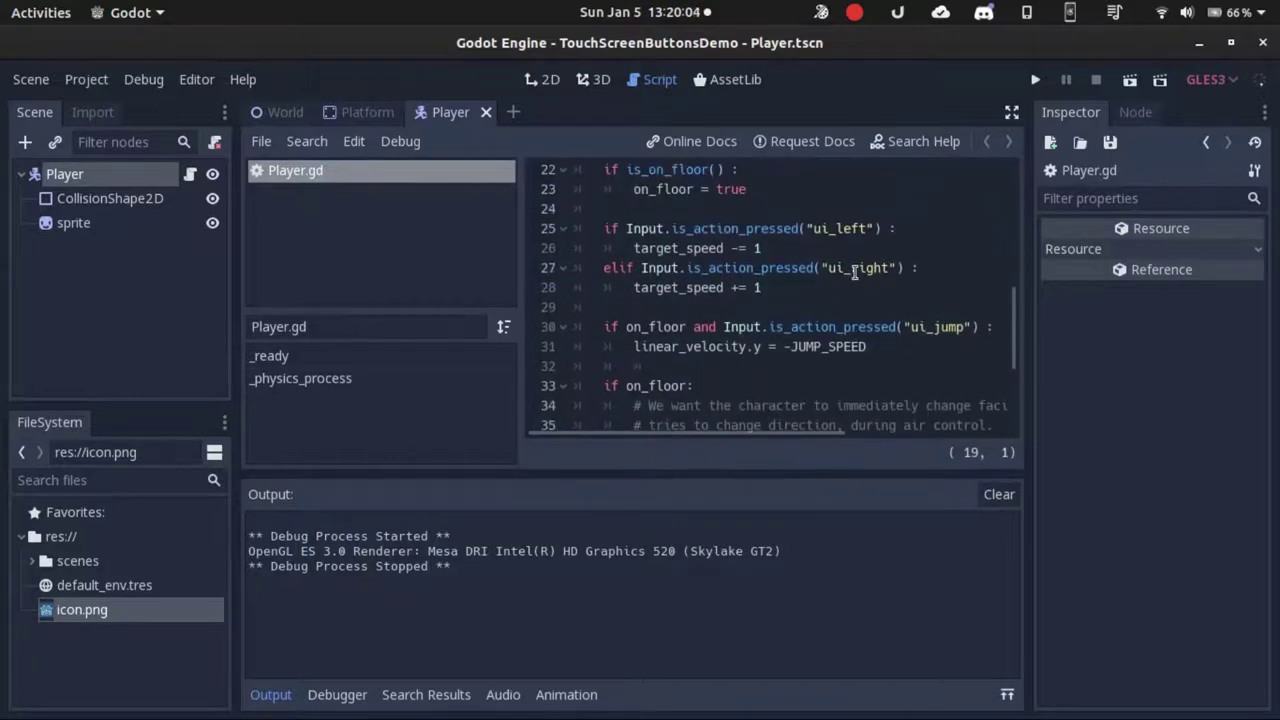
{"action": "scroll", "coordinate": [855, 272], "scroll_direction": "up", "scroll_amount": 2}
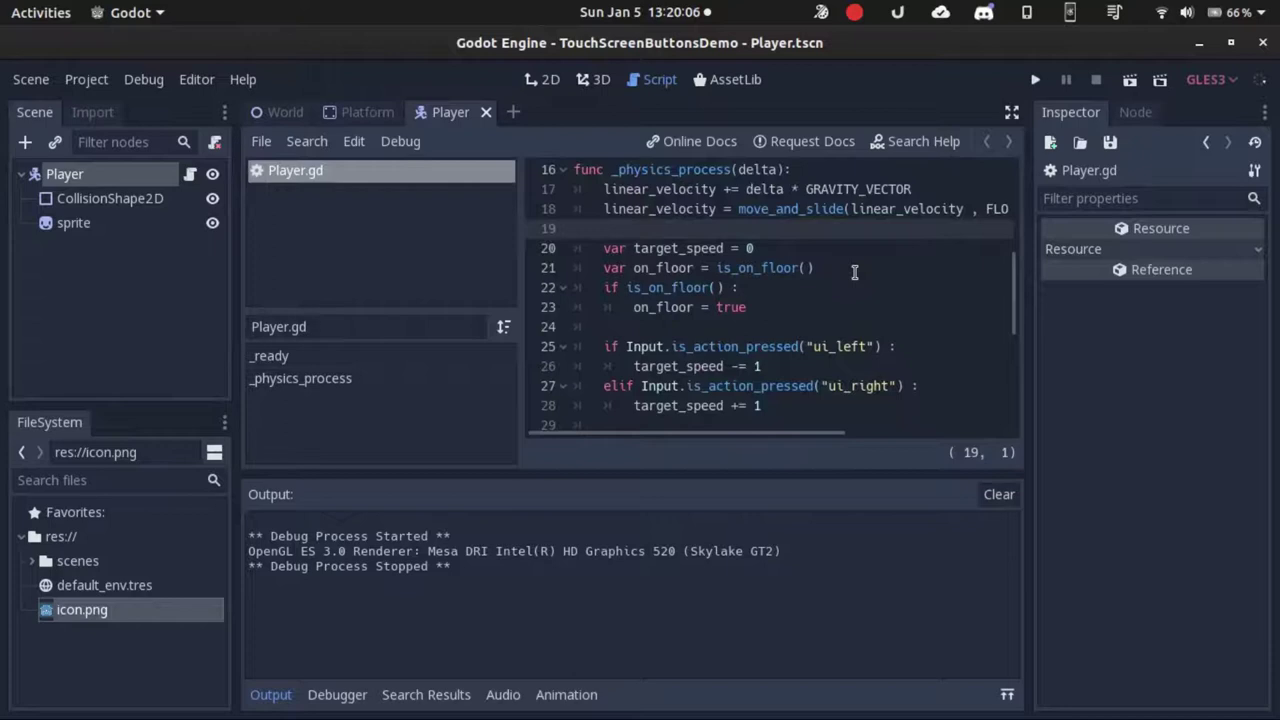
{"action": "scroll", "coordinate": [855, 272], "scroll_direction": "down", "scroll_amount": 3}
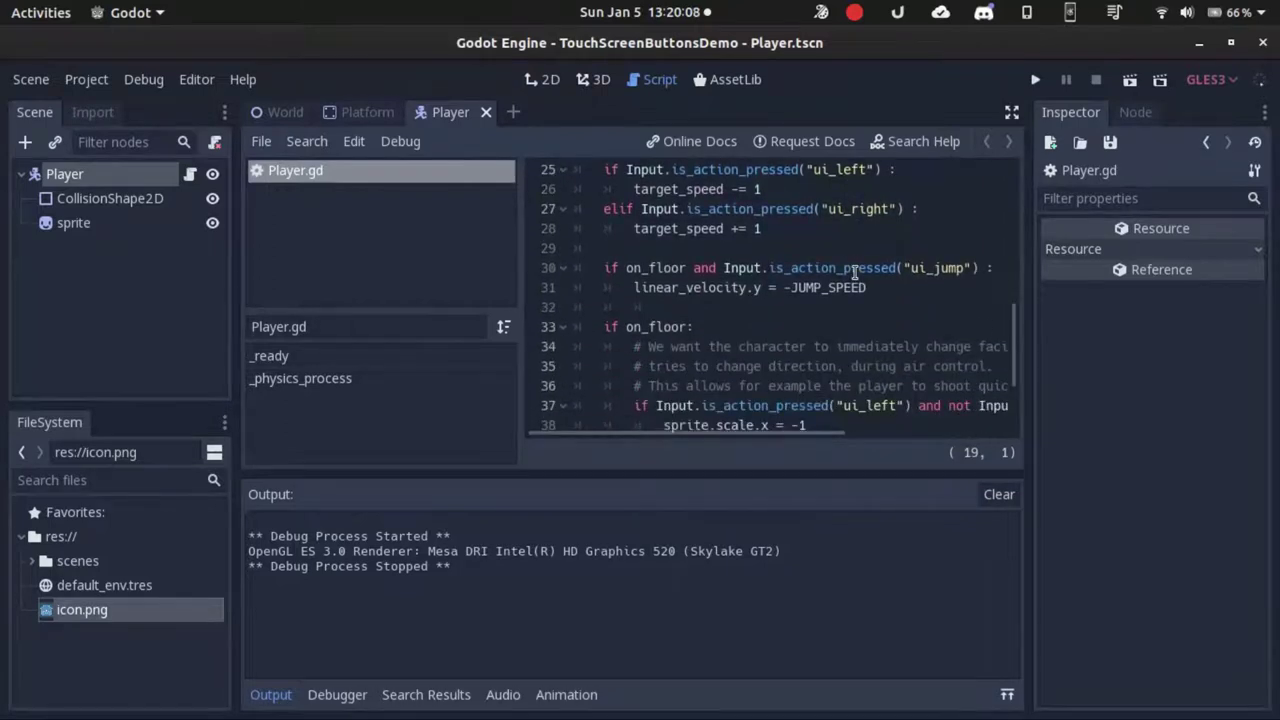
{"action": "scroll", "coordinate": [855, 272], "scroll_direction": "down", "scroll_amount": 1}
{"action": "scroll", "coordinate": [855, 272], "scroll_direction": "down", "scroll_amount": 1}
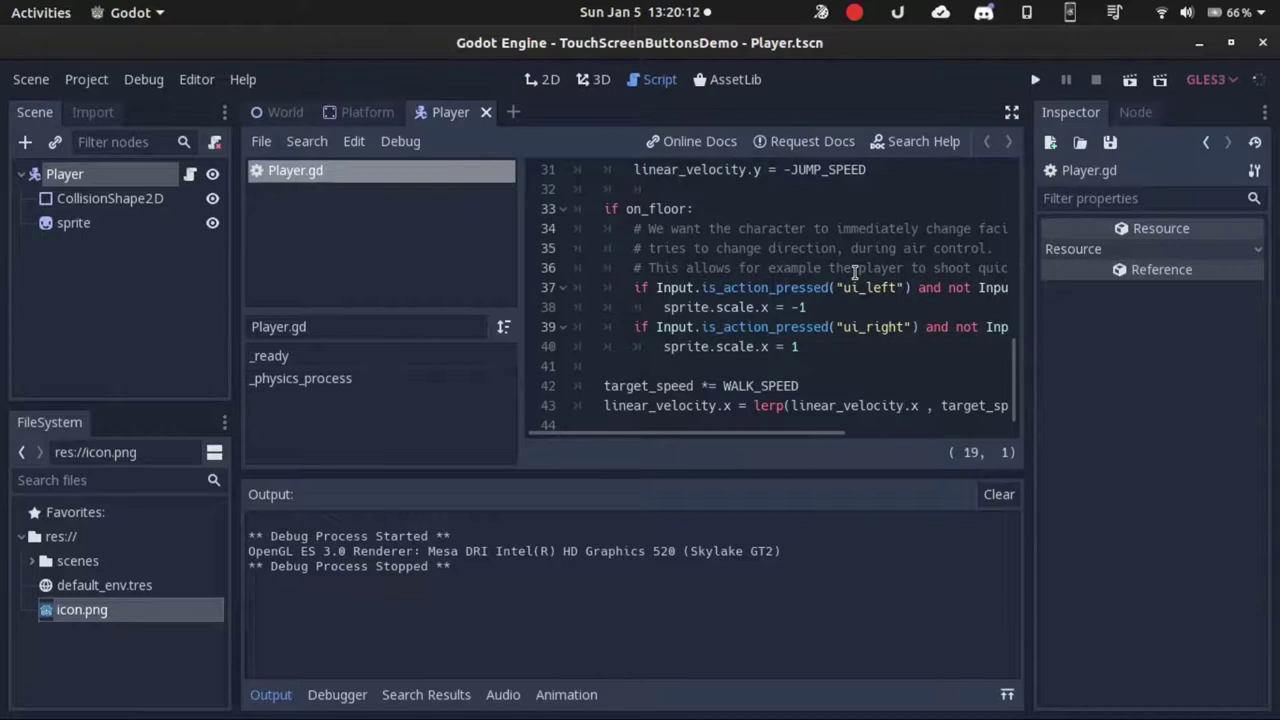
{"action": "scroll", "coordinate": [855, 272], "scroll_direction": "down", "scroll_amount": 1}
{"action": "scroll", "coordinate": [855, 272], "scroll_direction": "right", "scroll_amount": 3}
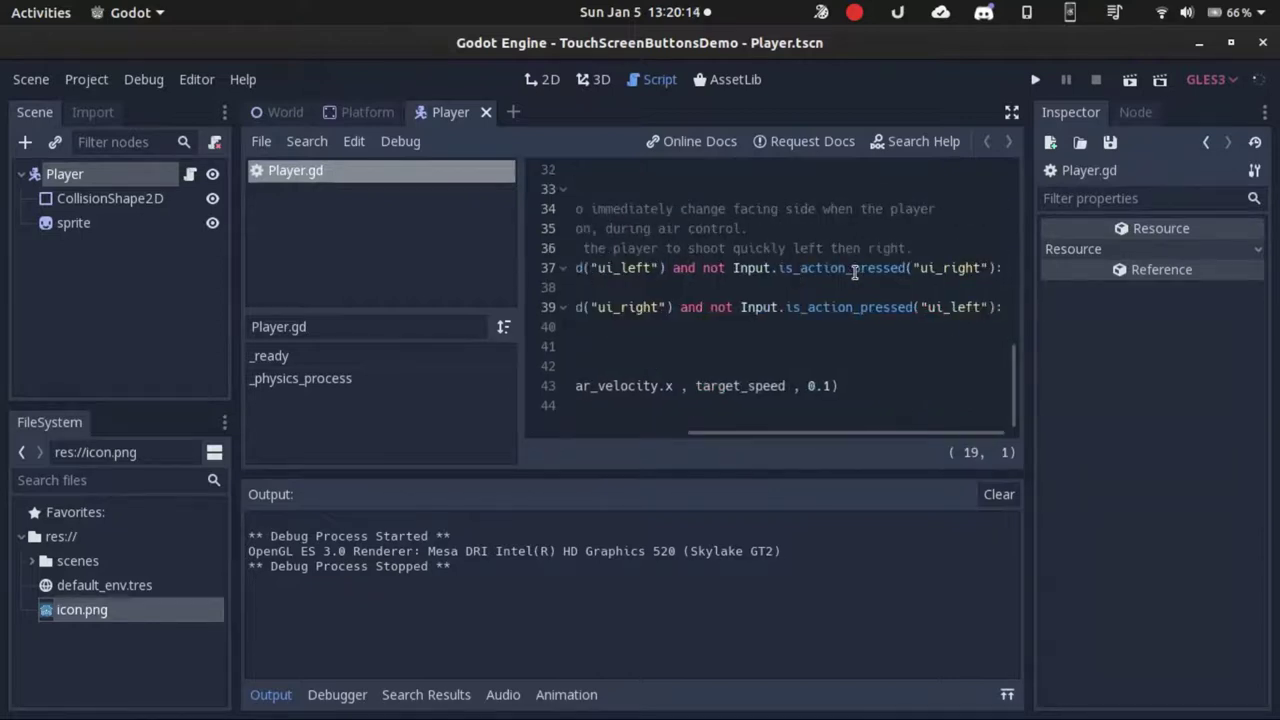
{"action": "scroll", "coordinate": [855, 272], "scroll_direction": "left", "scroll_amount": 3}
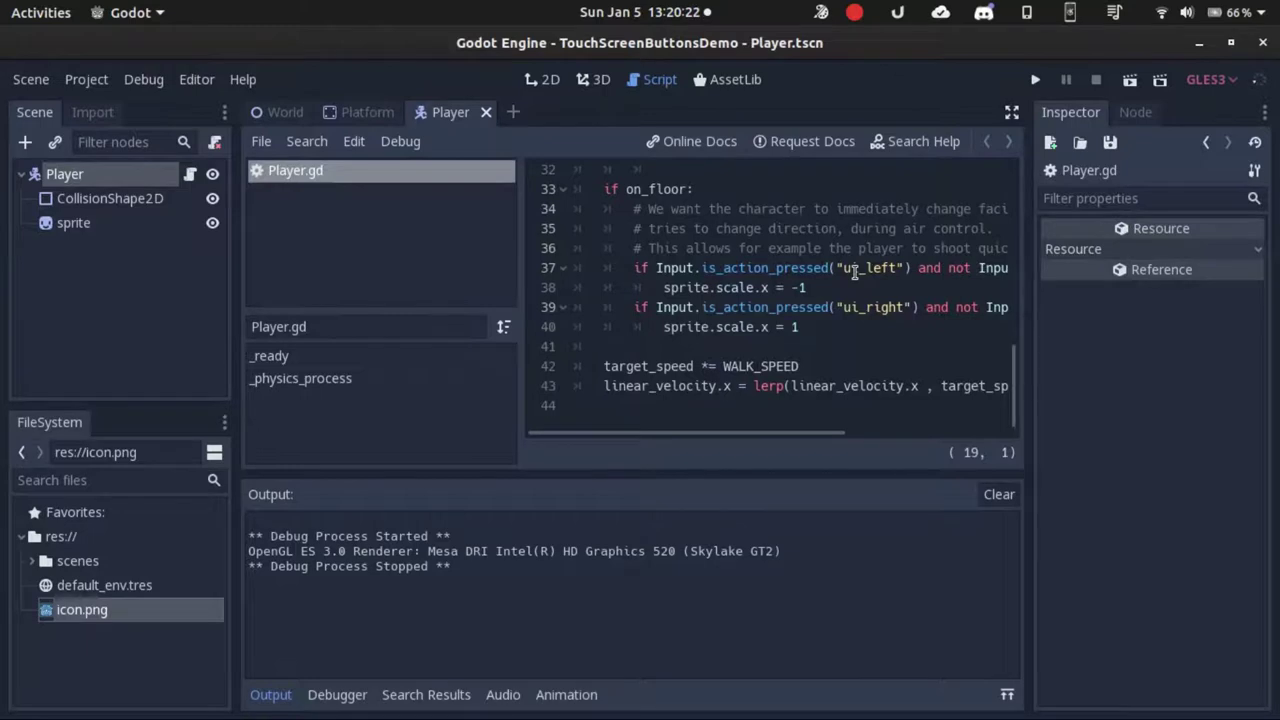
{"action": "scroll", "coordinate": [855, 272], "scroll_direction": "right", "scroll_amount": 3}
{"action": "scroll", "coordinate": [855, 272], "scroll_direction": "left", "scroll_amount": 3}
{"action": "left_click", "coordinate": [121, 216]}
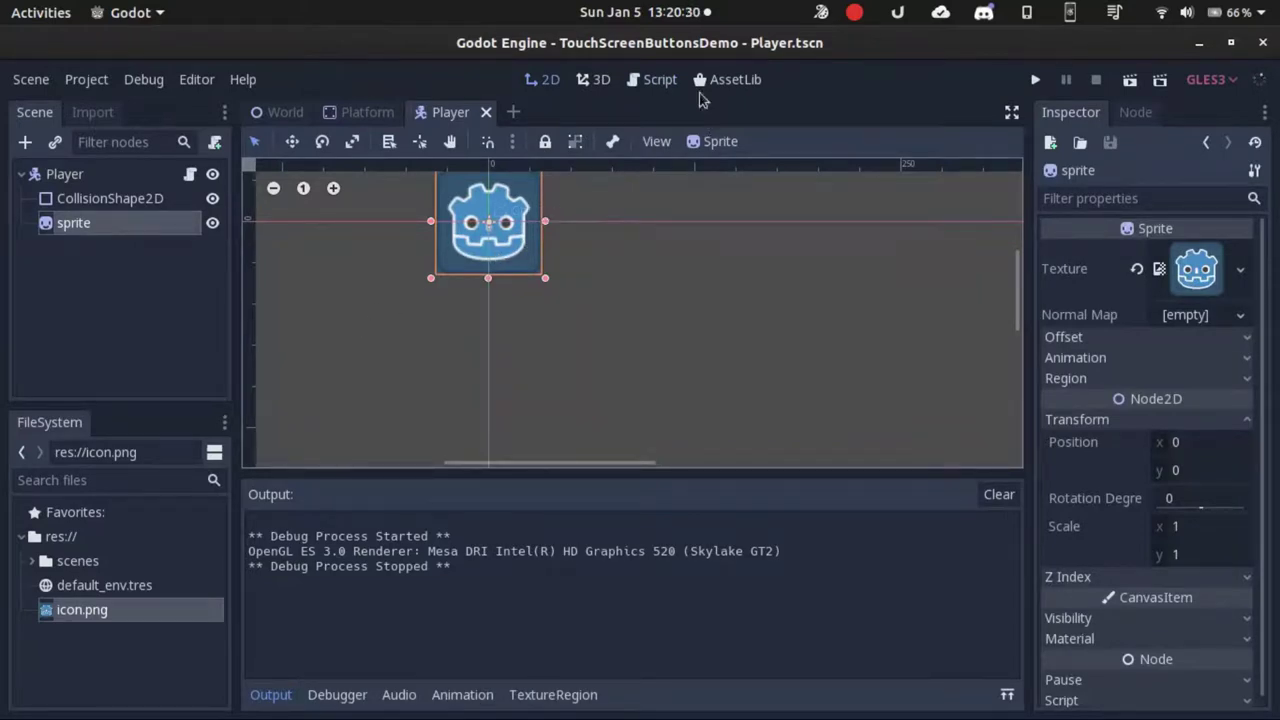
{"action": "left_click", "coordinate": [652, 79]}
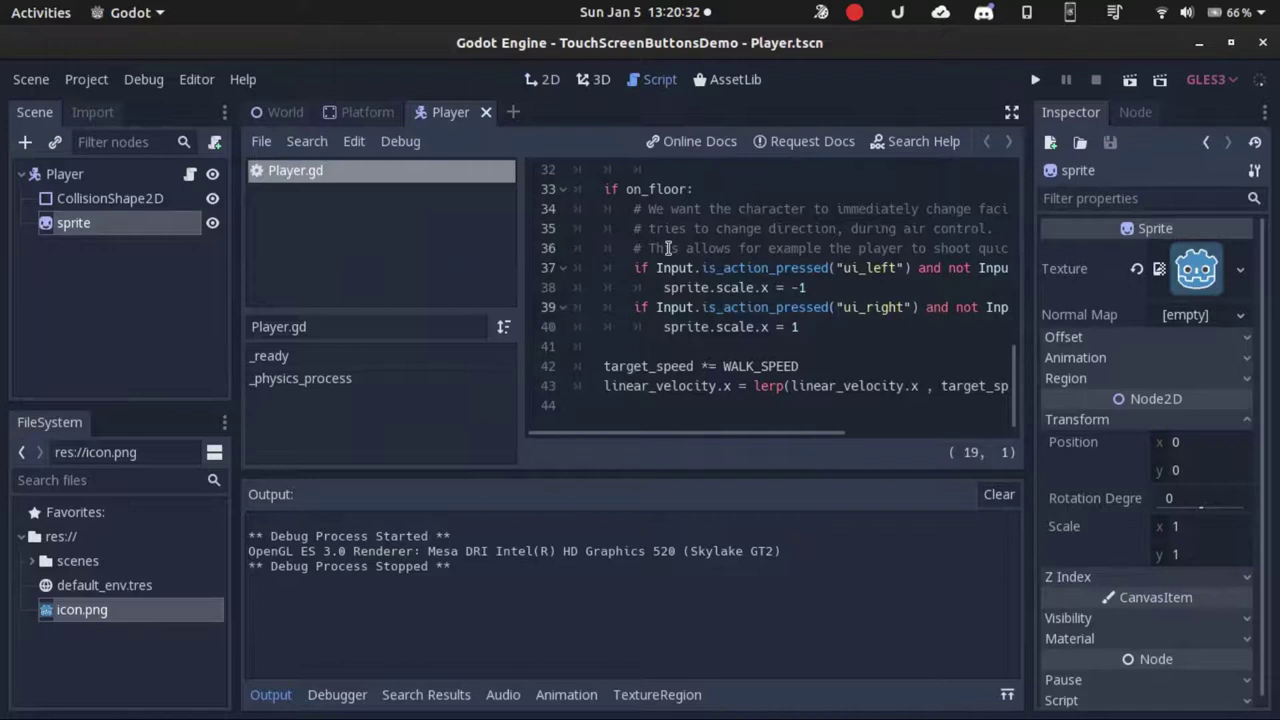
{"action": "scroll", "coordinate": [668, 248], "scroll_direction": "up", "scroll_amount": 4}
{"action": "scroll", "coordinate": [668, 248], "scroll_direction": "down", "scroll_amount": 3}
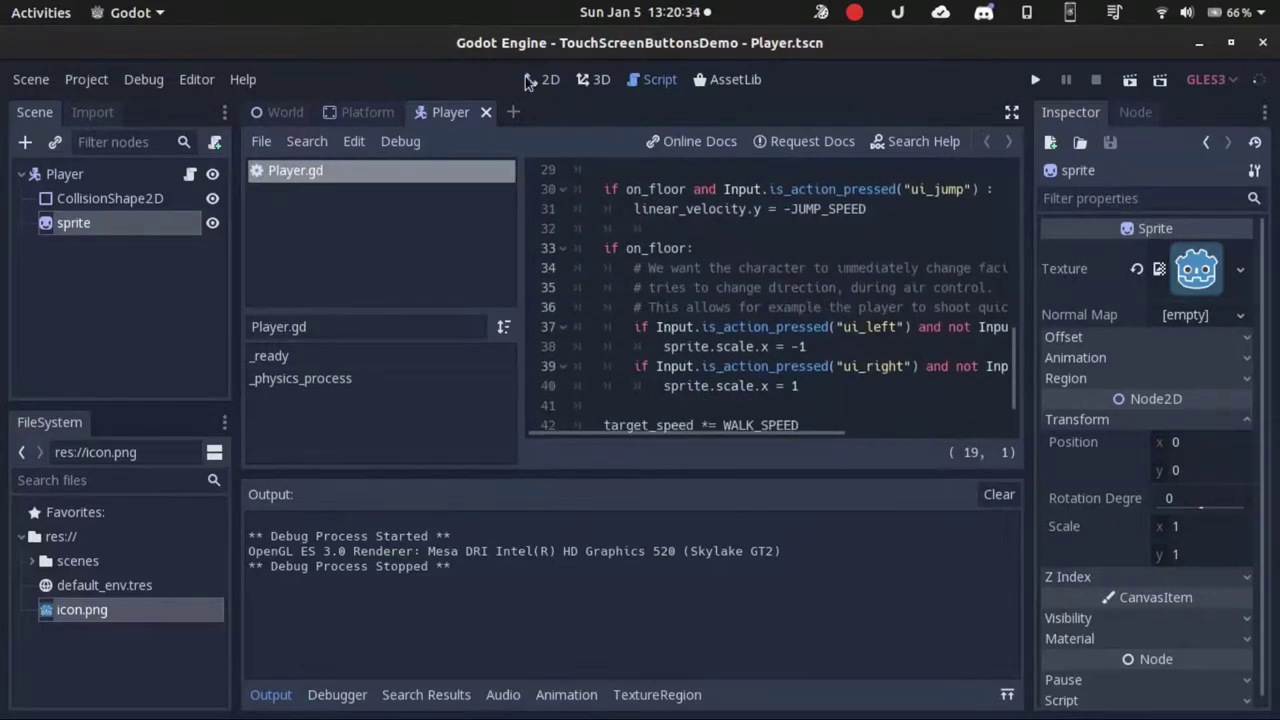
{"action": "left_click", "coordinate": [530, 80]}
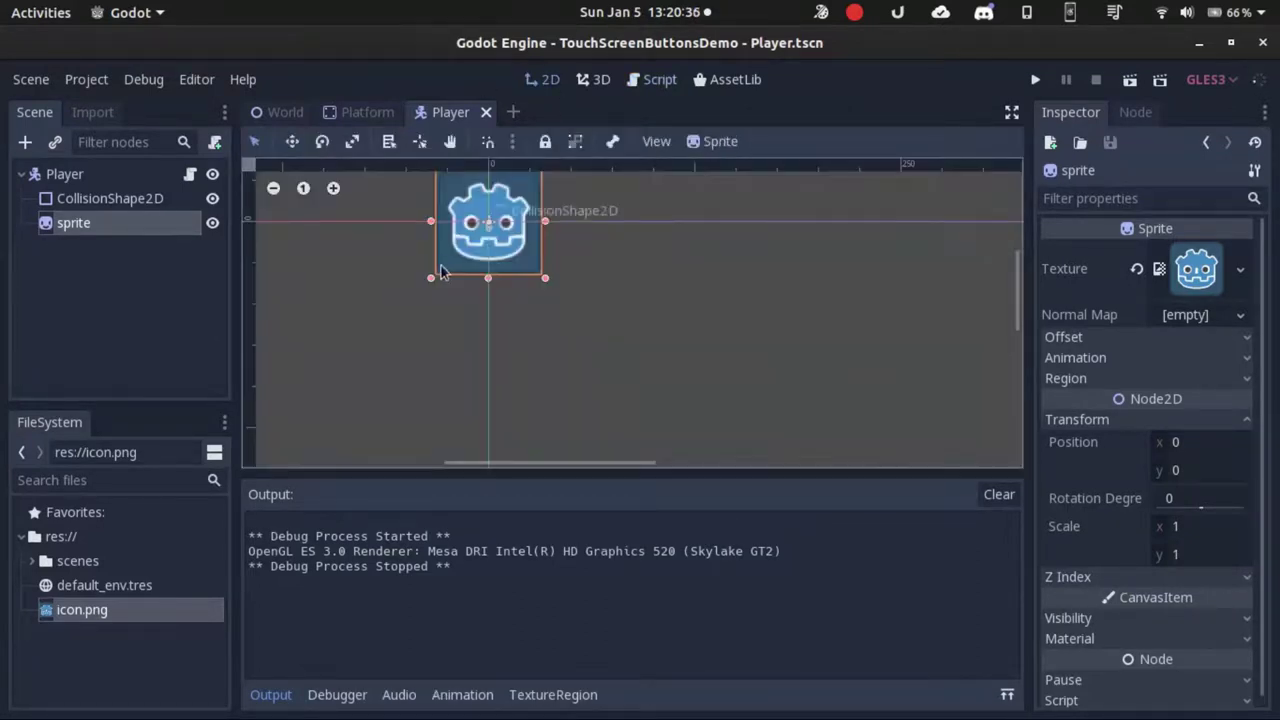
{"action": "scroll", "coordinate": [440, 272], "scroll_direction": "down", "scroll_amount": 7}
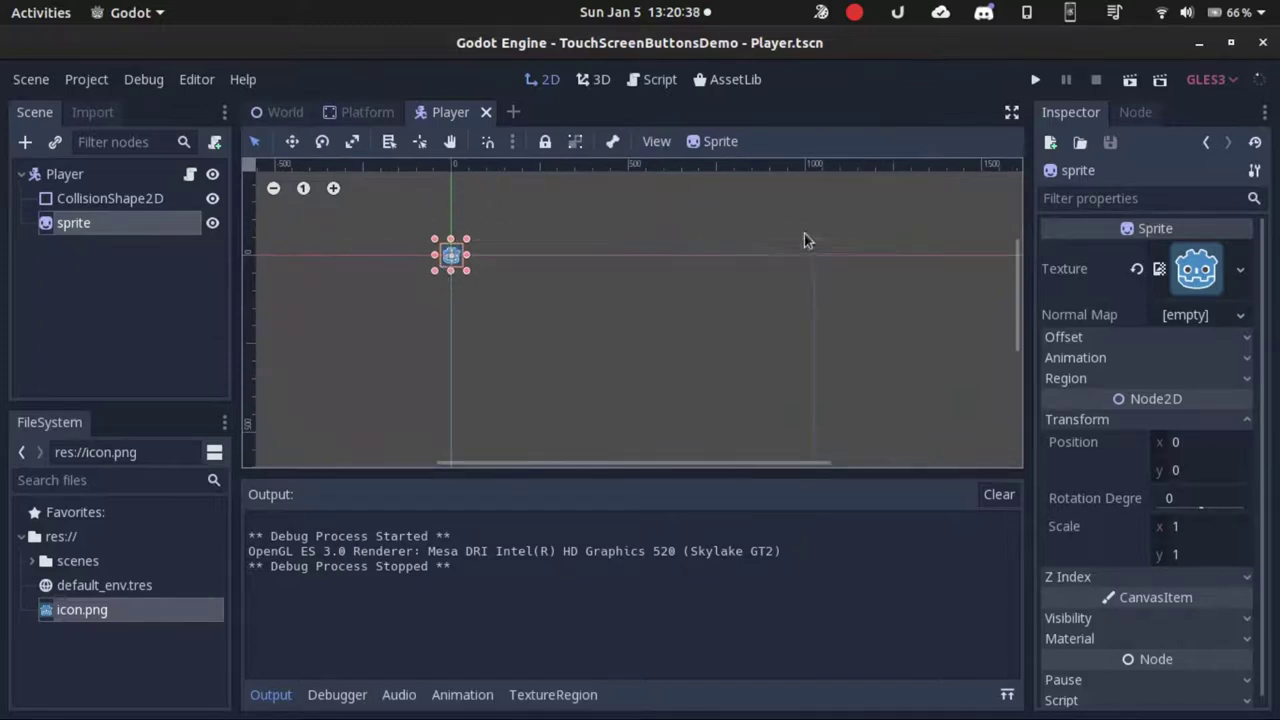
{"action": "scroll", "coordinate": [1014, 302], "scroll_direction": "down", "scroll_amount": 2}
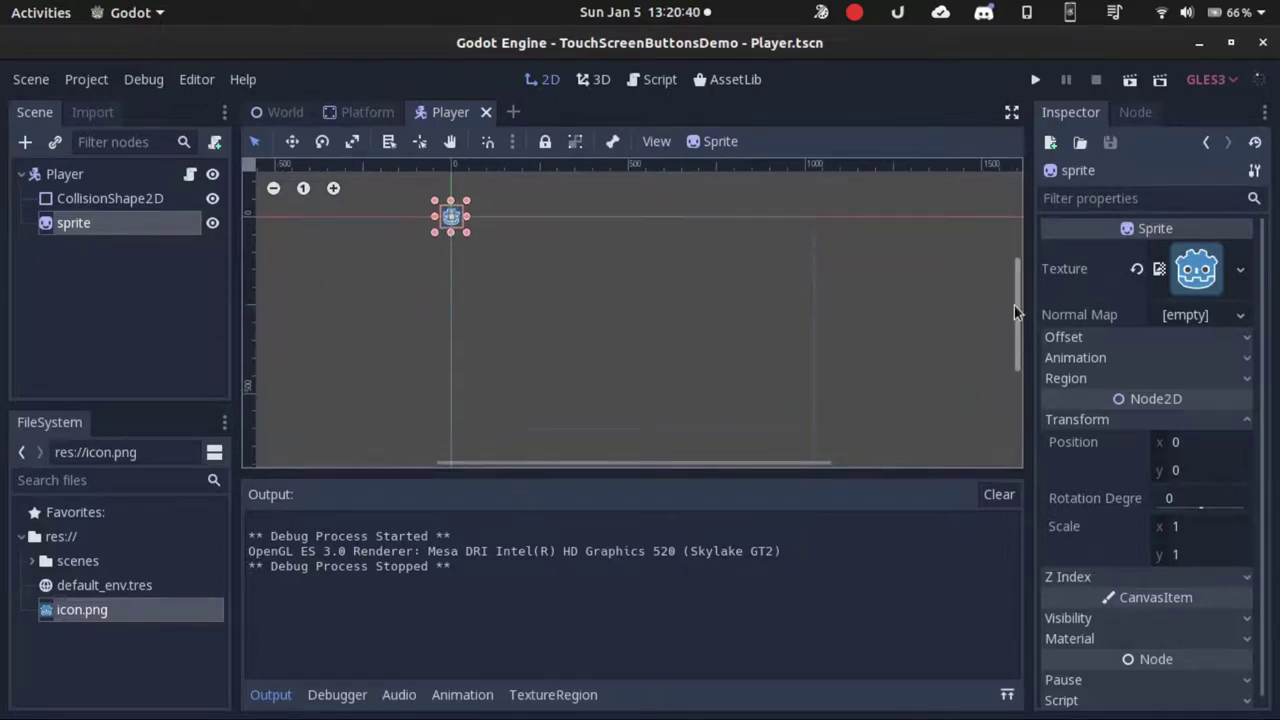
Add a CanvasLayer child node under the Player root node
{"action": "left_click", "coordinate": [121, 174]}
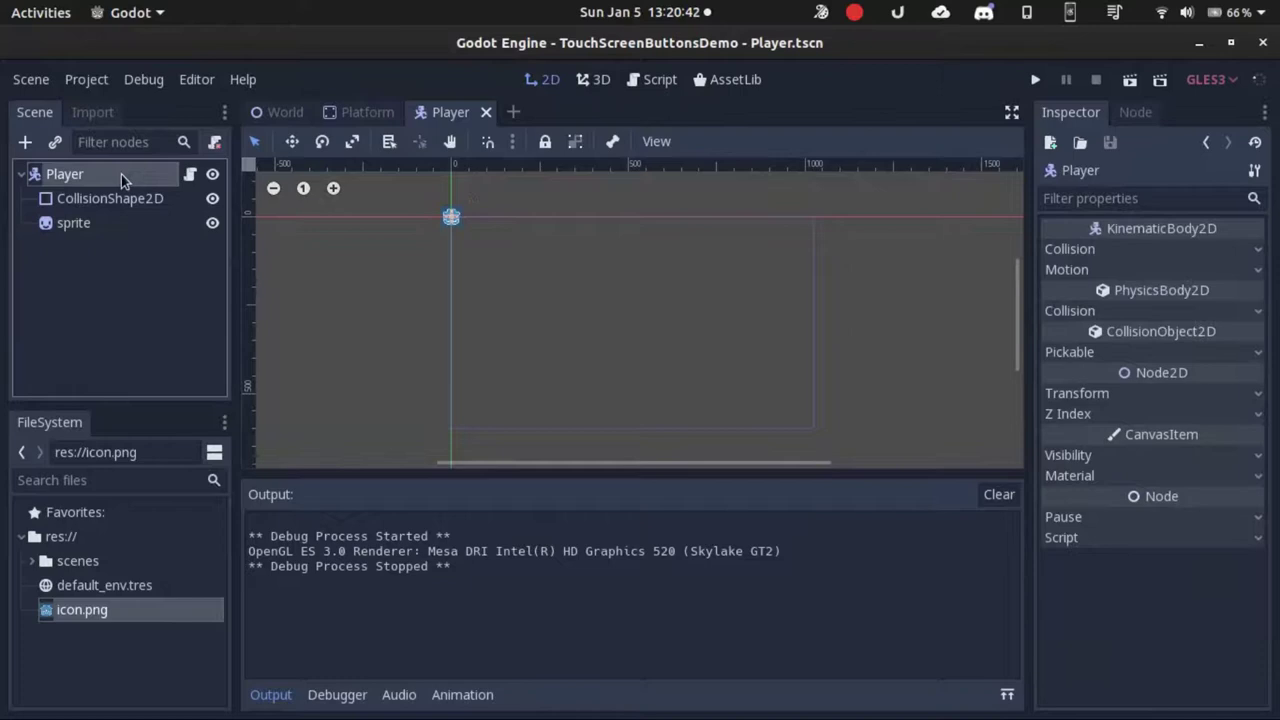
{"action": "right_click", "coordinate": [121, 174]}
{"action": "left_click", "coordinate": [207, 234]}
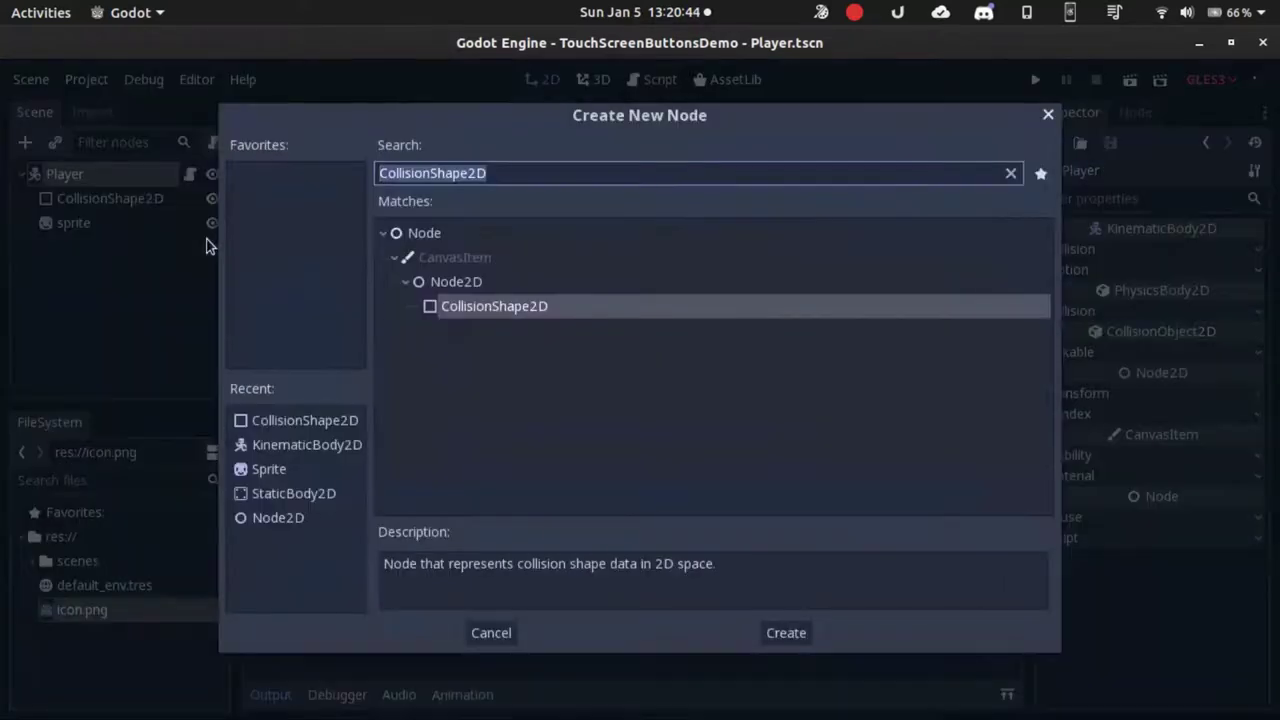
{"action": "key", "text": "Escape"}
{"action": "left_click", "coordinate": [106, 177]}
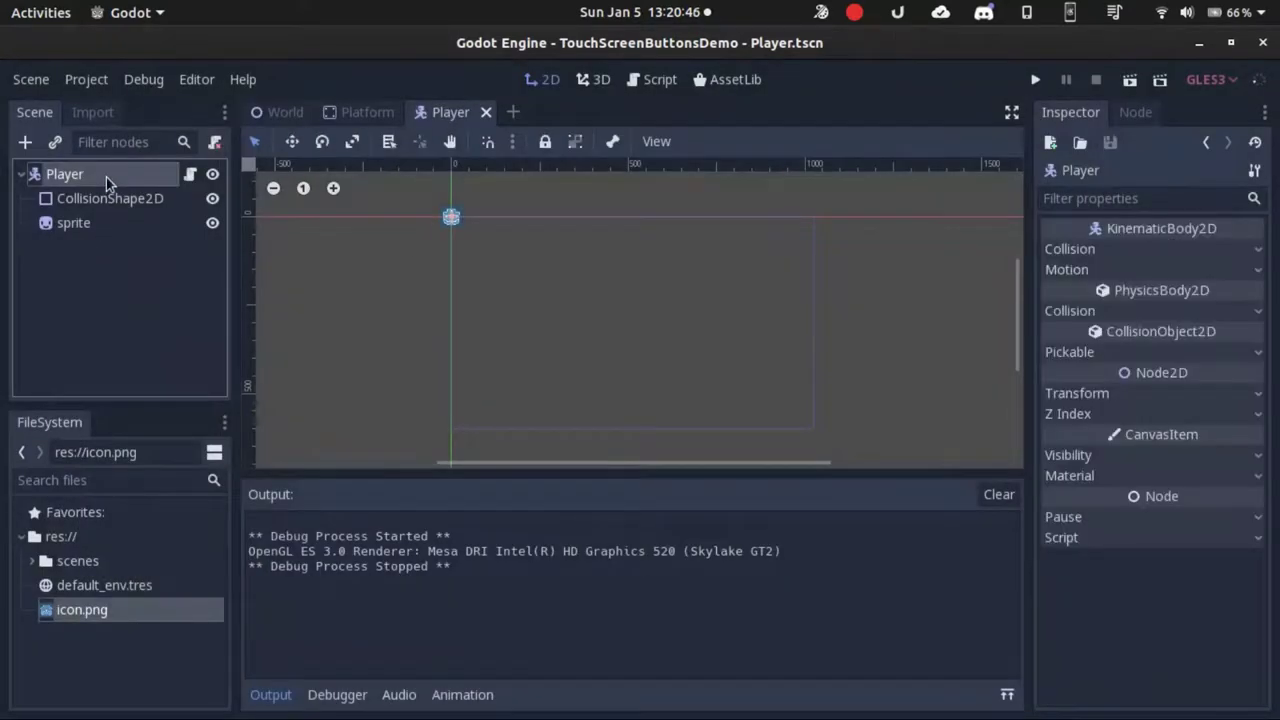
{"action": "right_click", "coordinate": [106, 177]}
{"action": "left_click", "coordinate": [157, 234]}
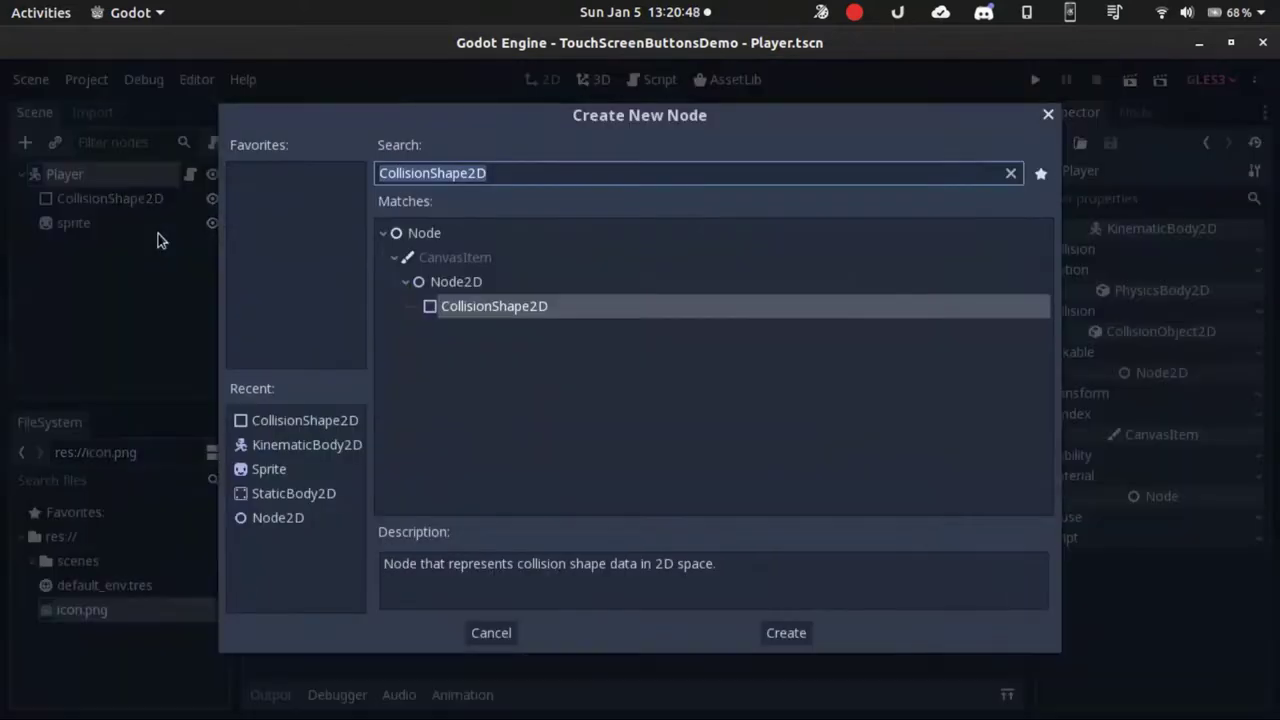
{"action": "type", "text": "can"}
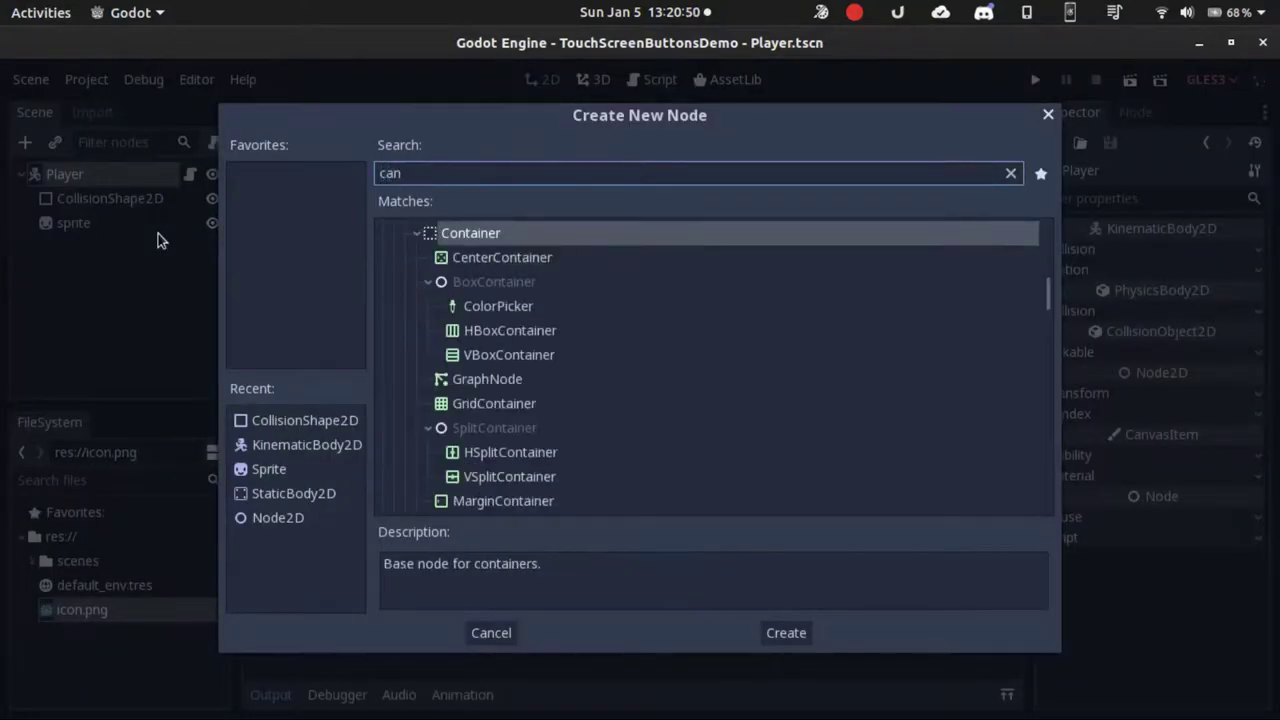
{"action": "type", "text": "vas"}
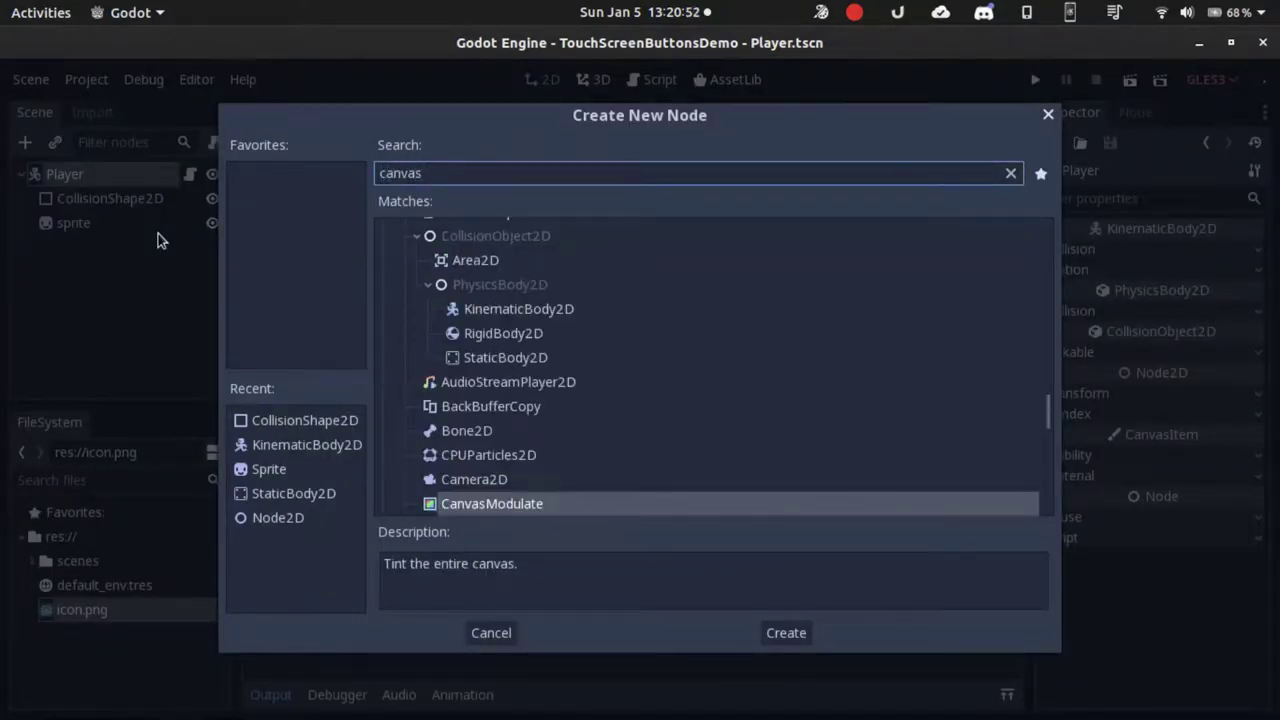
{"action": "type", "text": "l"}
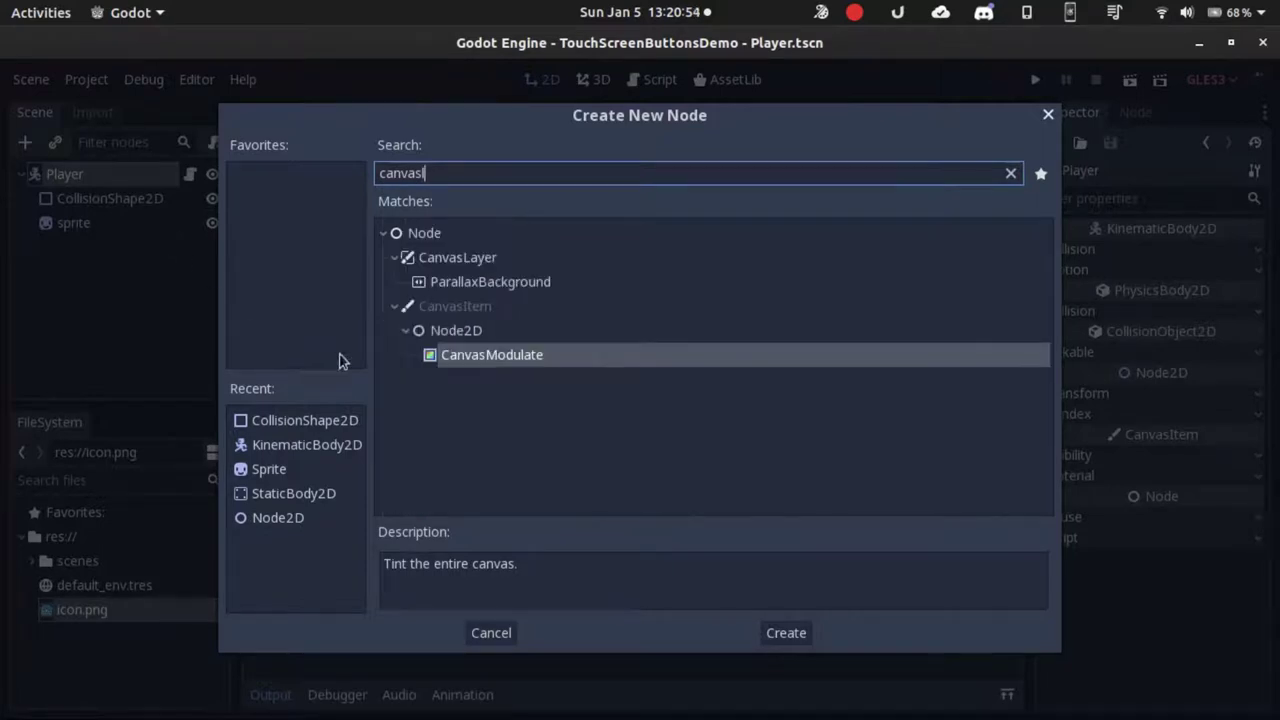
{"action": "left_click", "coordinate": [456, 262]}
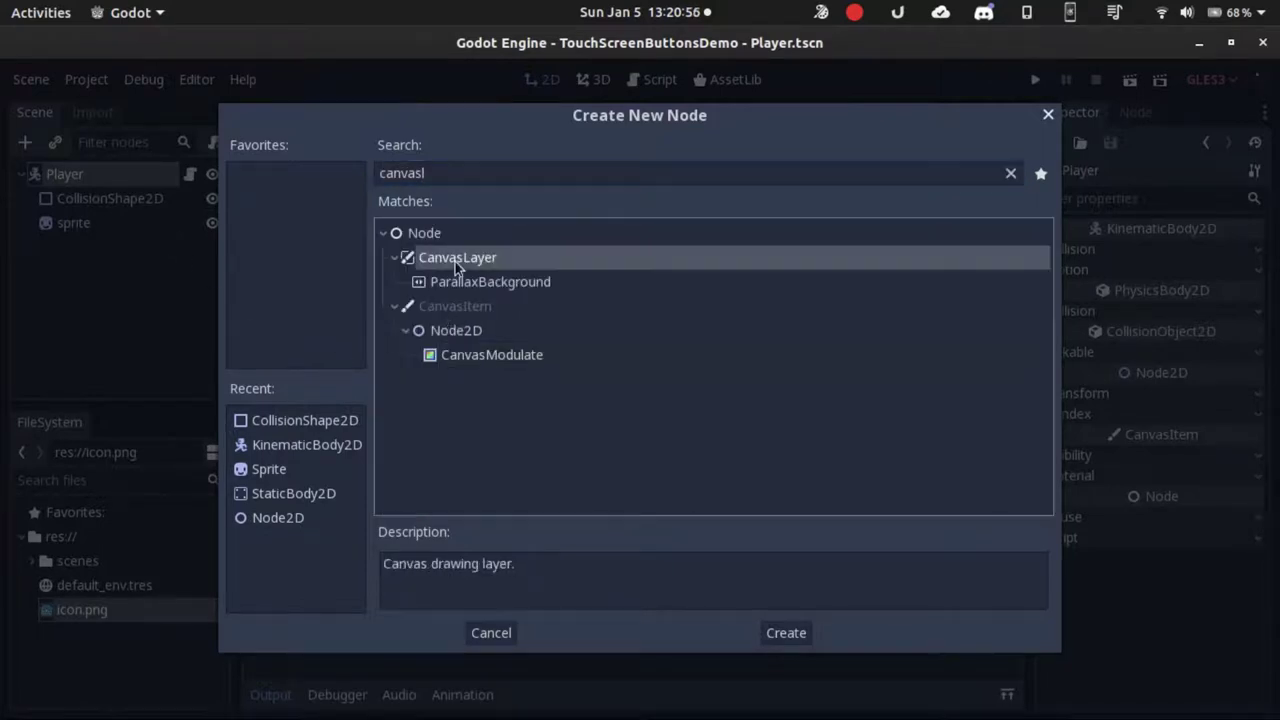
{"action": "double_click", "coordinate": [456, 259]}
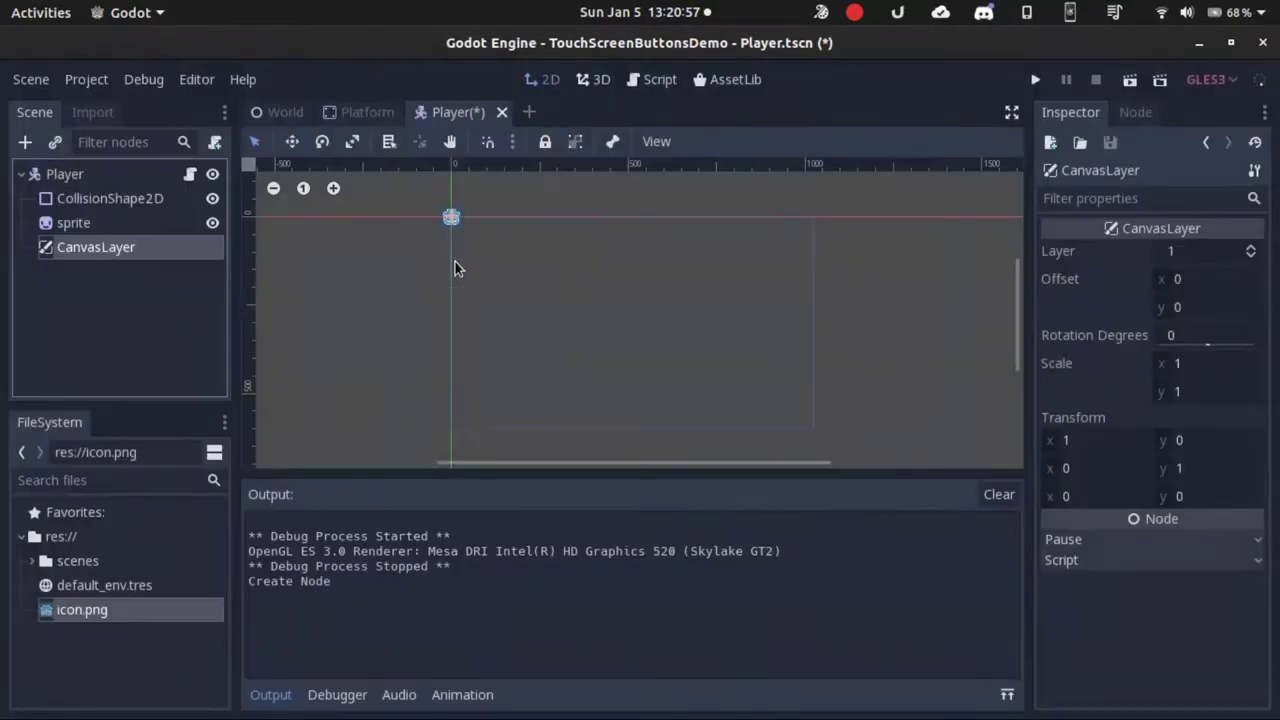
Rename the new CanvasLayer node to UI
{"action": "double_click", "coordinate": [165, 250]}
{"action": "type", "text": "UI"}
{"action": "key", "text": "Return"}
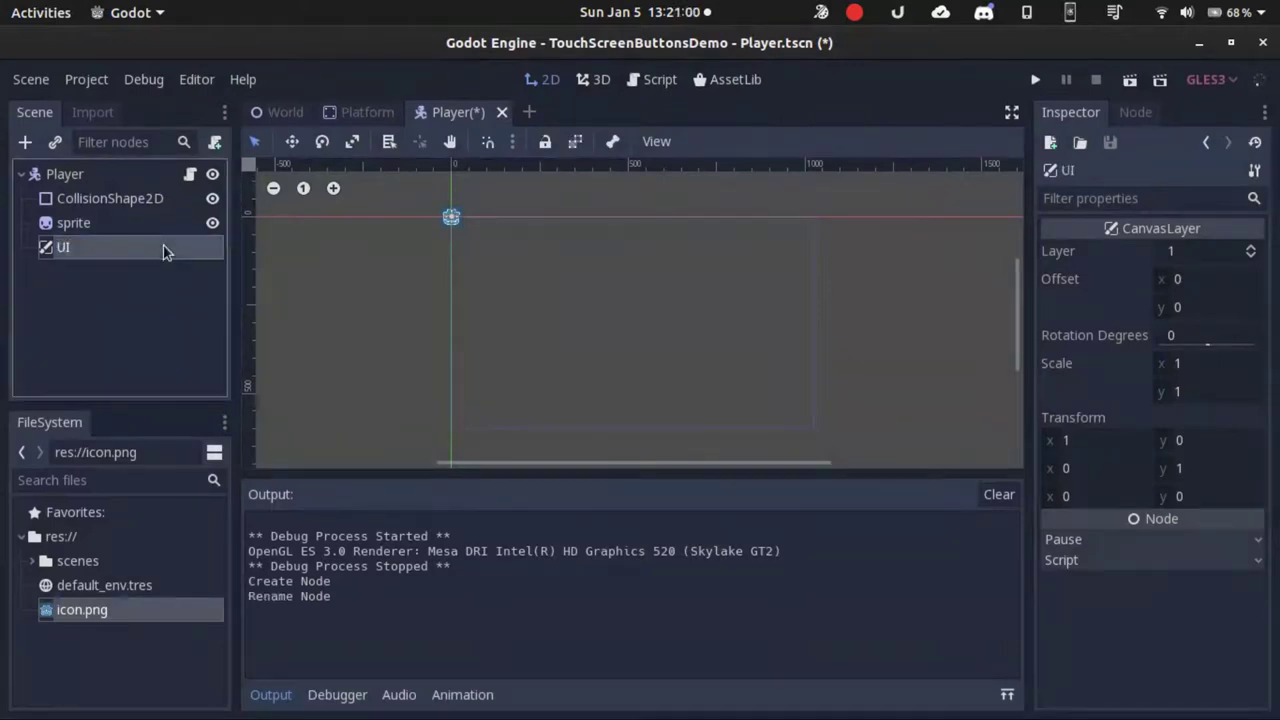
Add a TouchScreenButton under UI named Up and duplicate it twice
{"action": "right_click", "coordinate": [185, 250]}
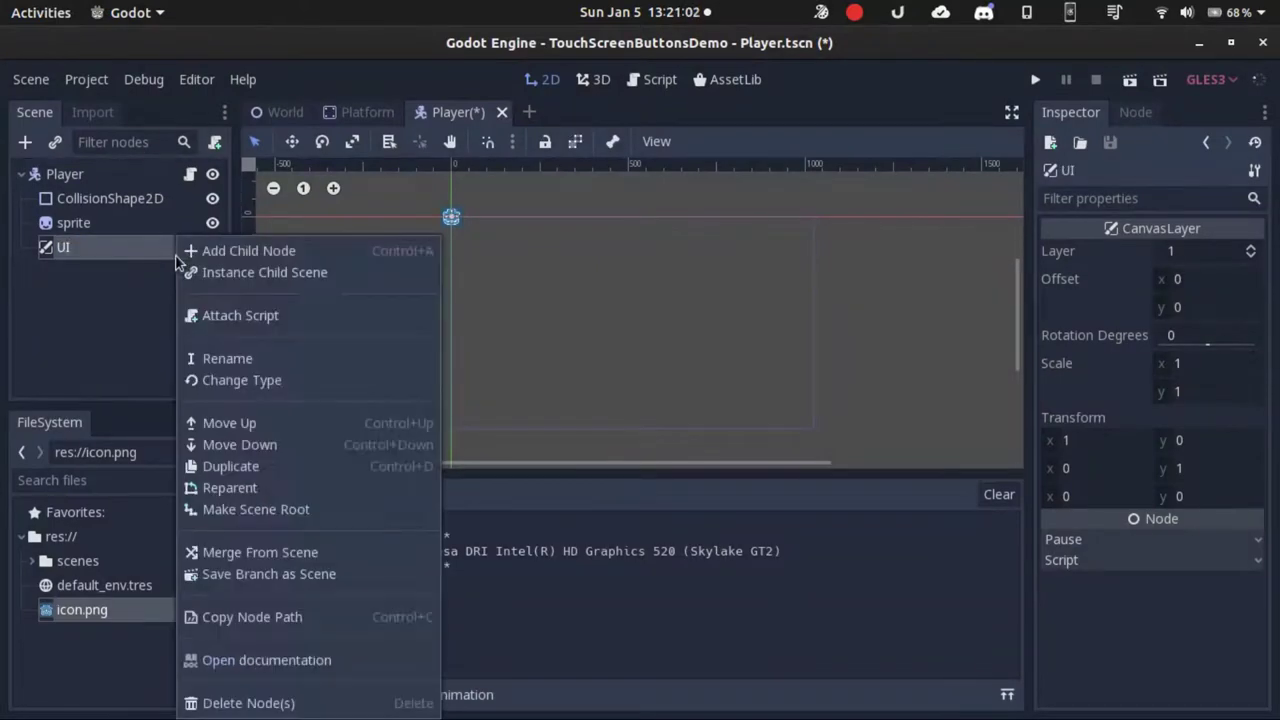
{"action": "left_click", "coordinate": [227, 252]}
{"action": "type", "text": "tou"}
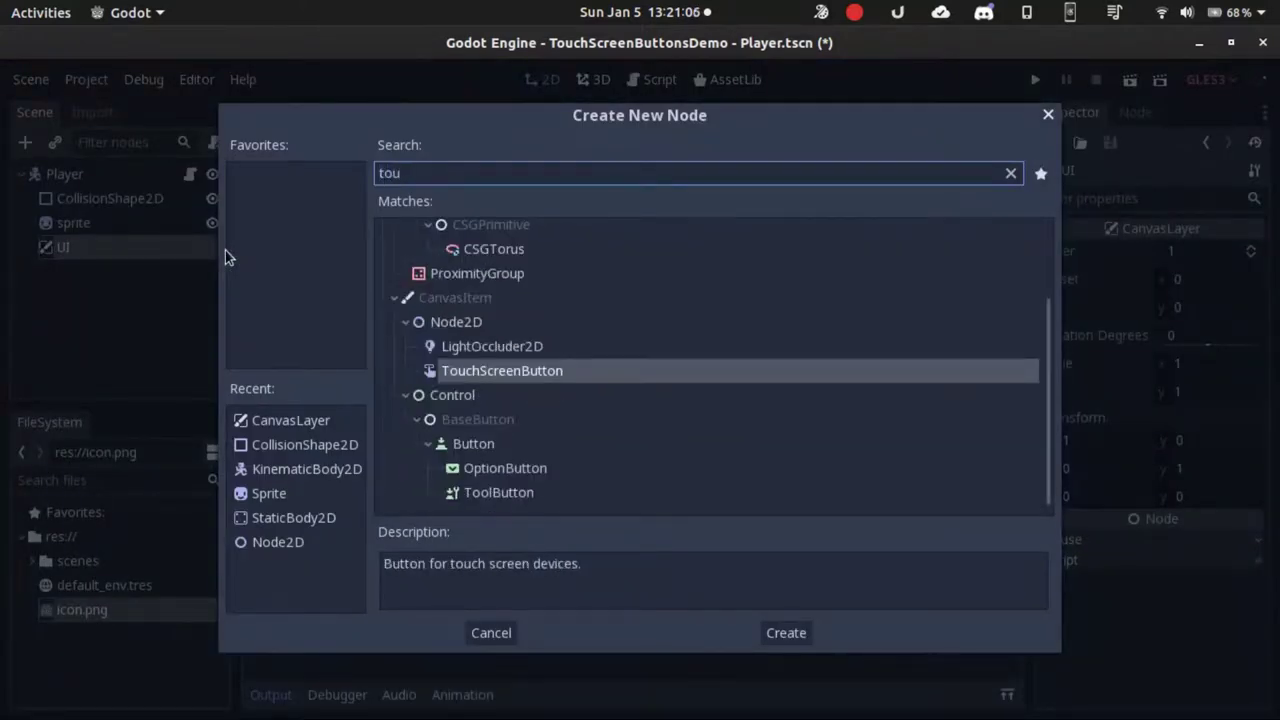
{"action": "key", "text": "Return"}
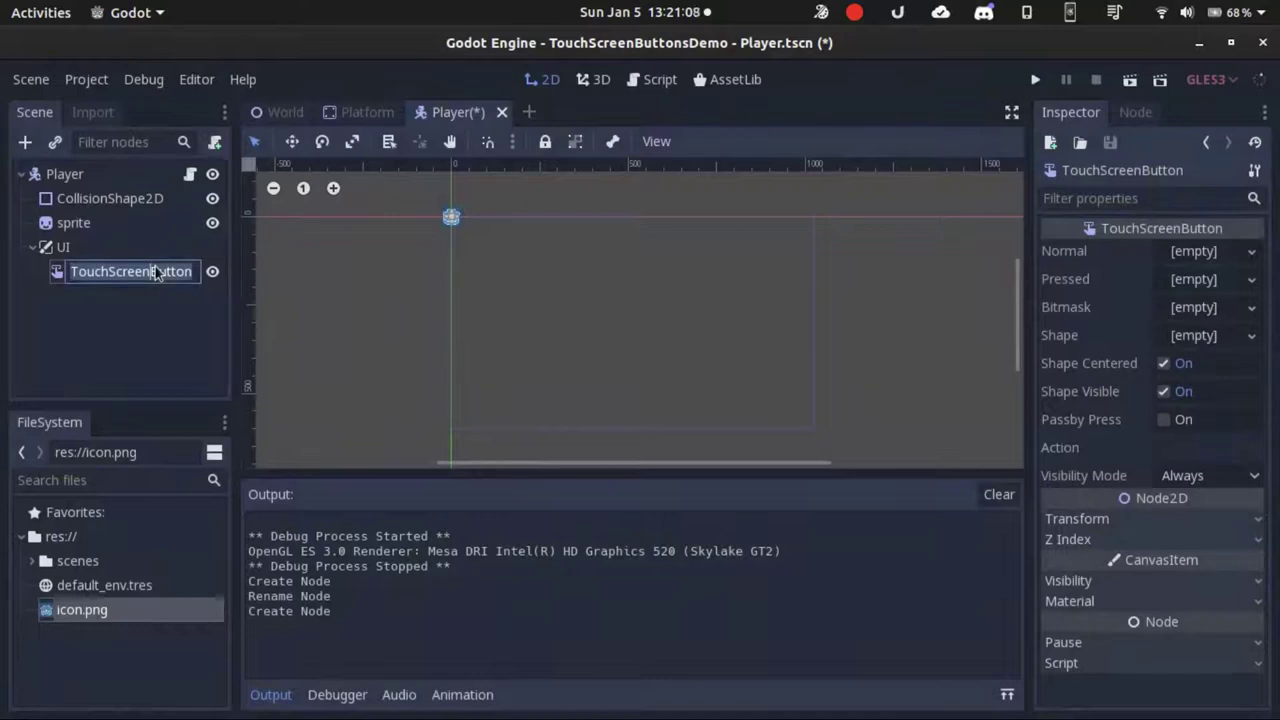
{"action": "type", "text": "U"}
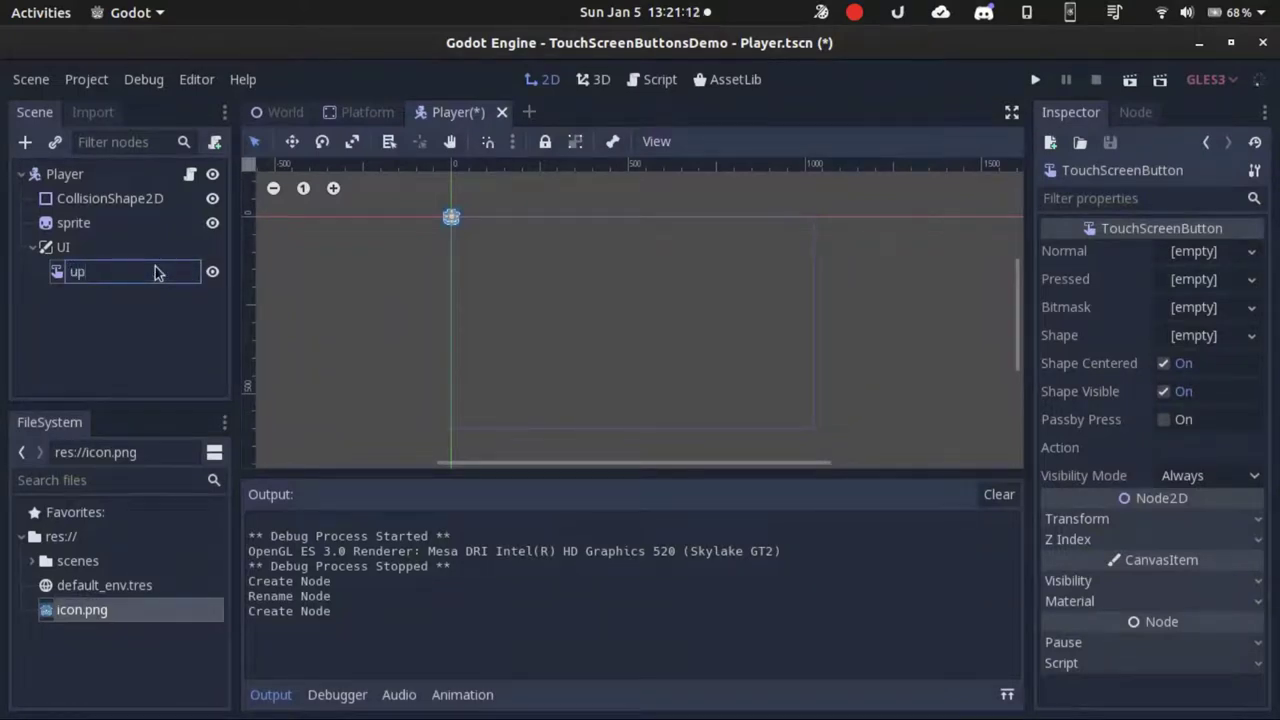
{"action": "type", "text": "p"}
{"action": "key", "text": "Return"}
{"action": "key", "text": "ctrl+d"}
{"action": "key", "text": "ctrl+d"}
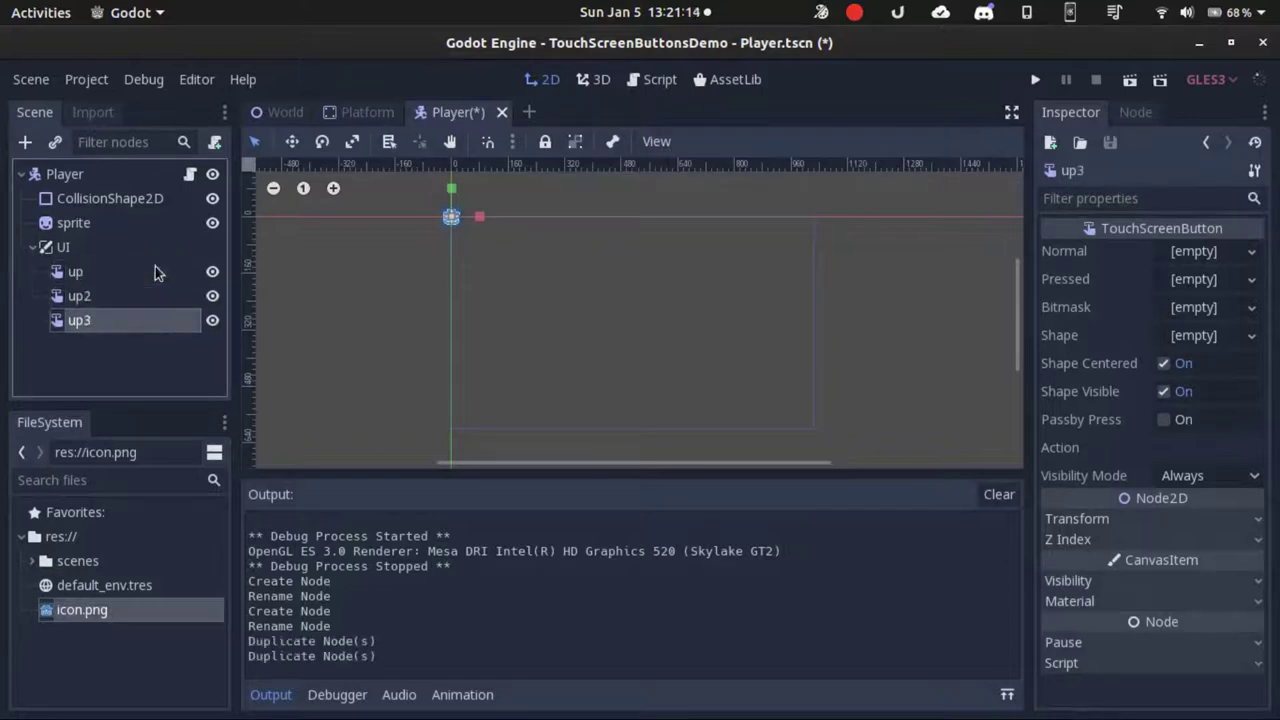
Rename the two duplicate buttons to left and right
{"action": "double_click", "coordinate": [122, 302]}
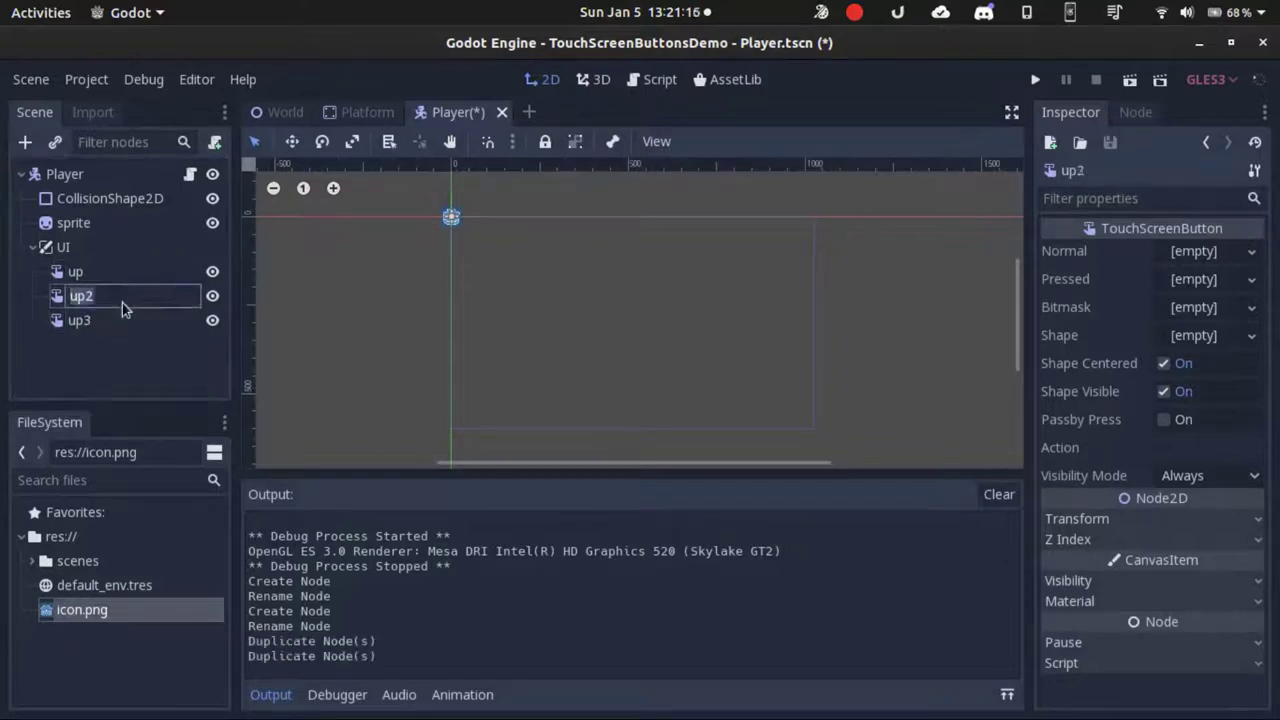
{"action": "type", "text": "left"}
{"action": "left_click", "coordinate": [108, 310]}
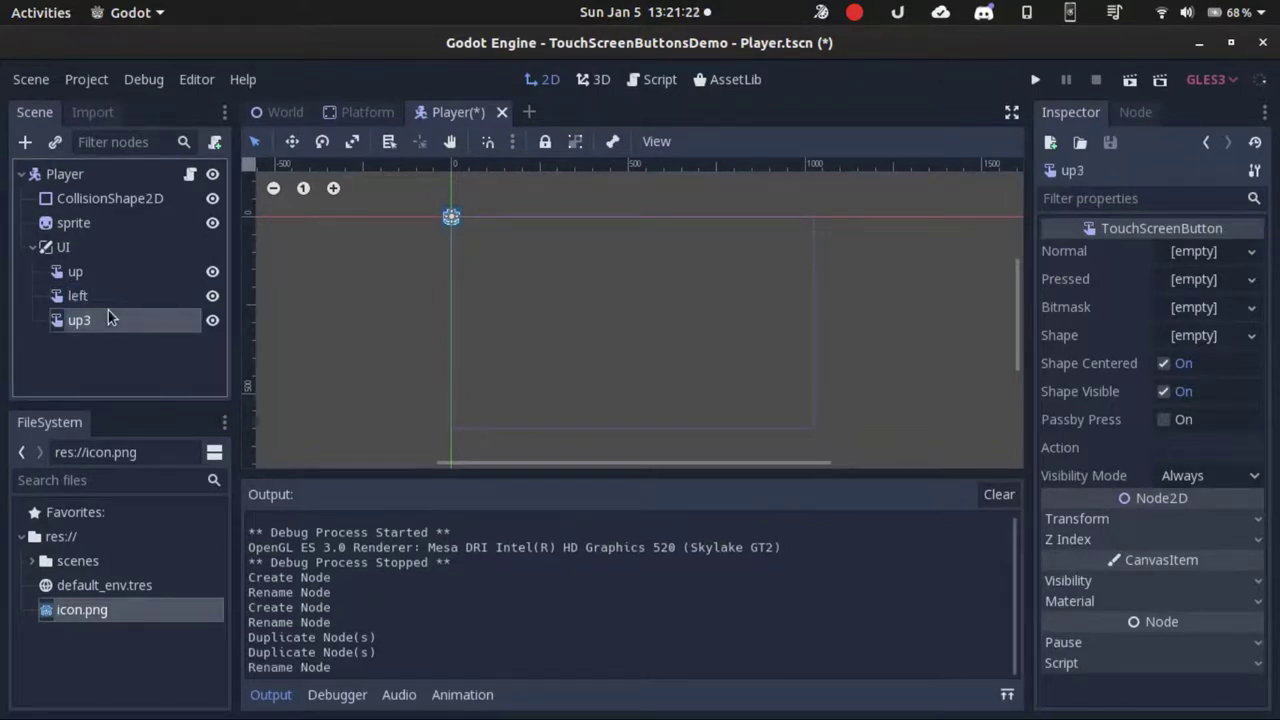
{"action": "double_click", "coordinate": [100, 322]}
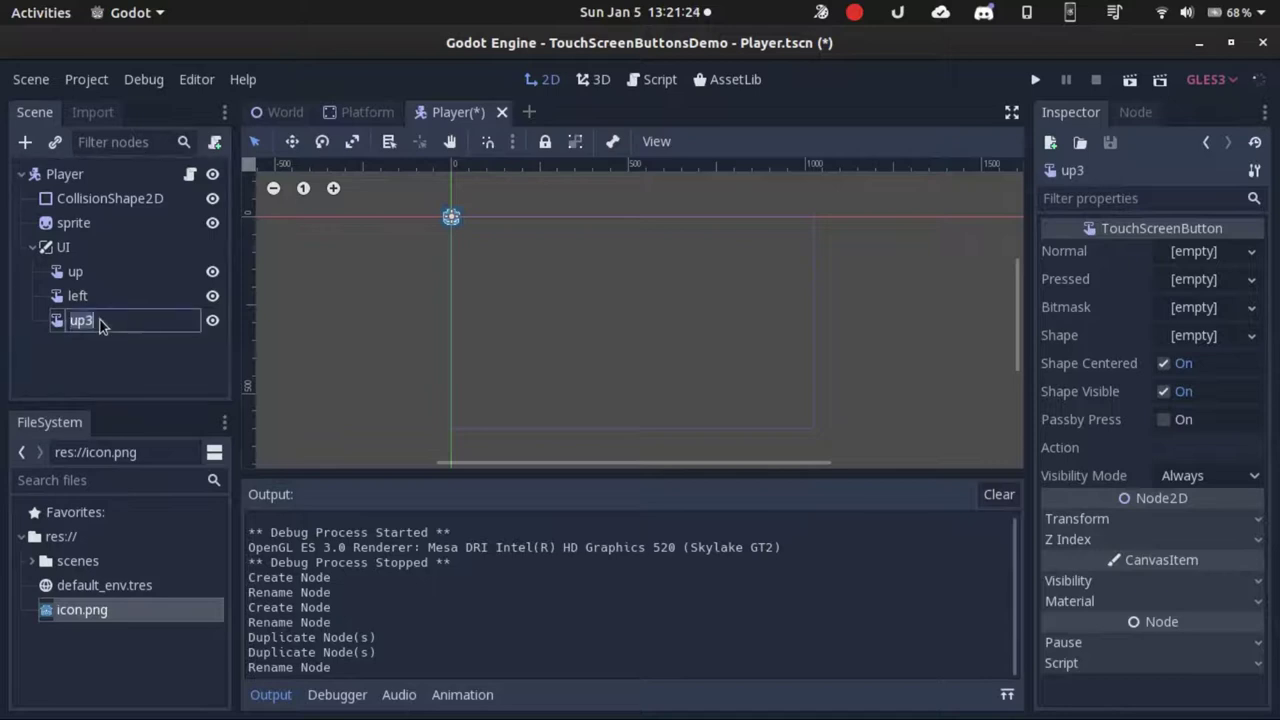
{"action": "type", "text": "right"}
{"action": "key", "text": "Return"}
Rename the original Up button to jump
{"action": "double_click", "coordinate": [91, 271]}
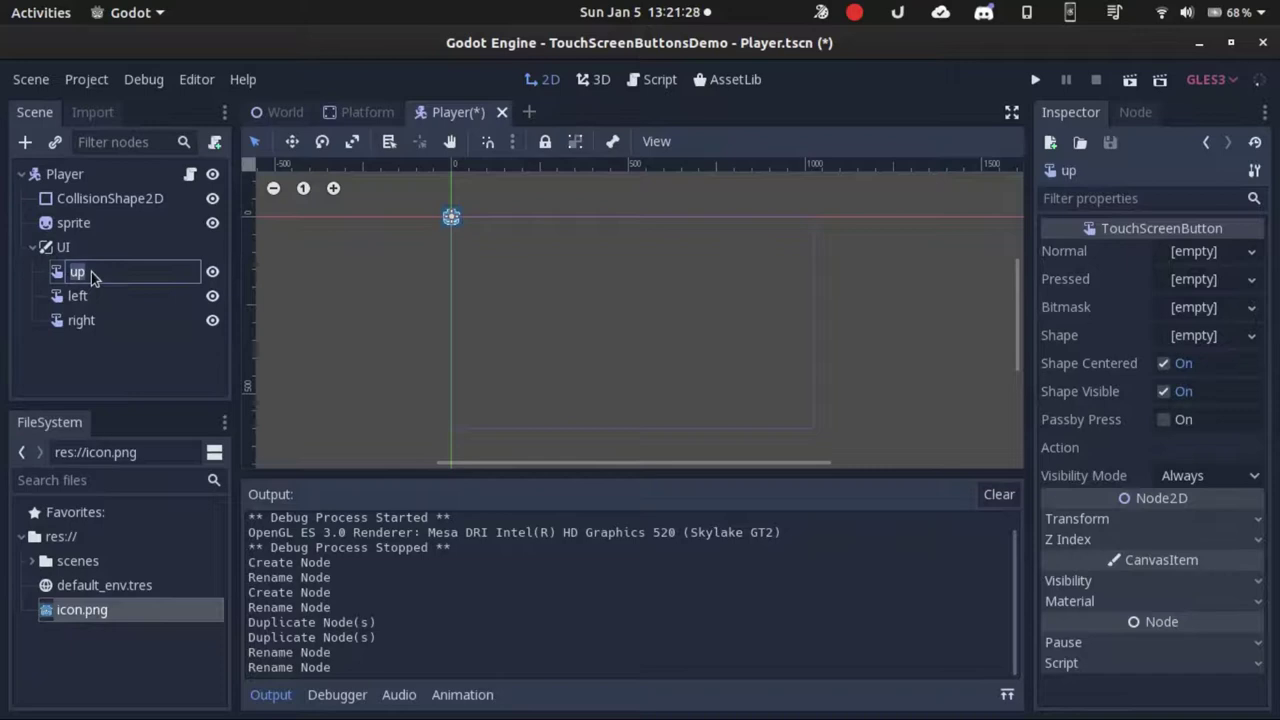
{"action": "type", "text": "jump"}
{"action": "key", "text": "Return"}
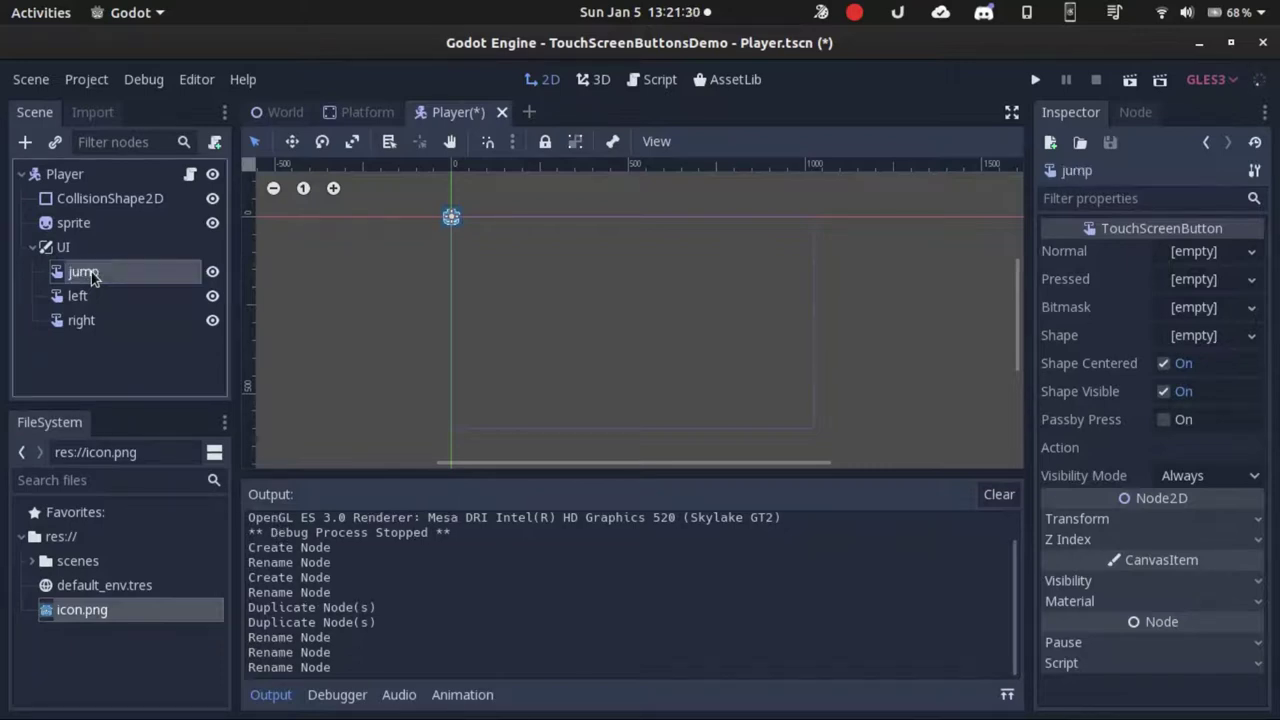
{"action": "double_click", "coordinate": [91, 277]}
{"action": "key", "text": "Escape"}
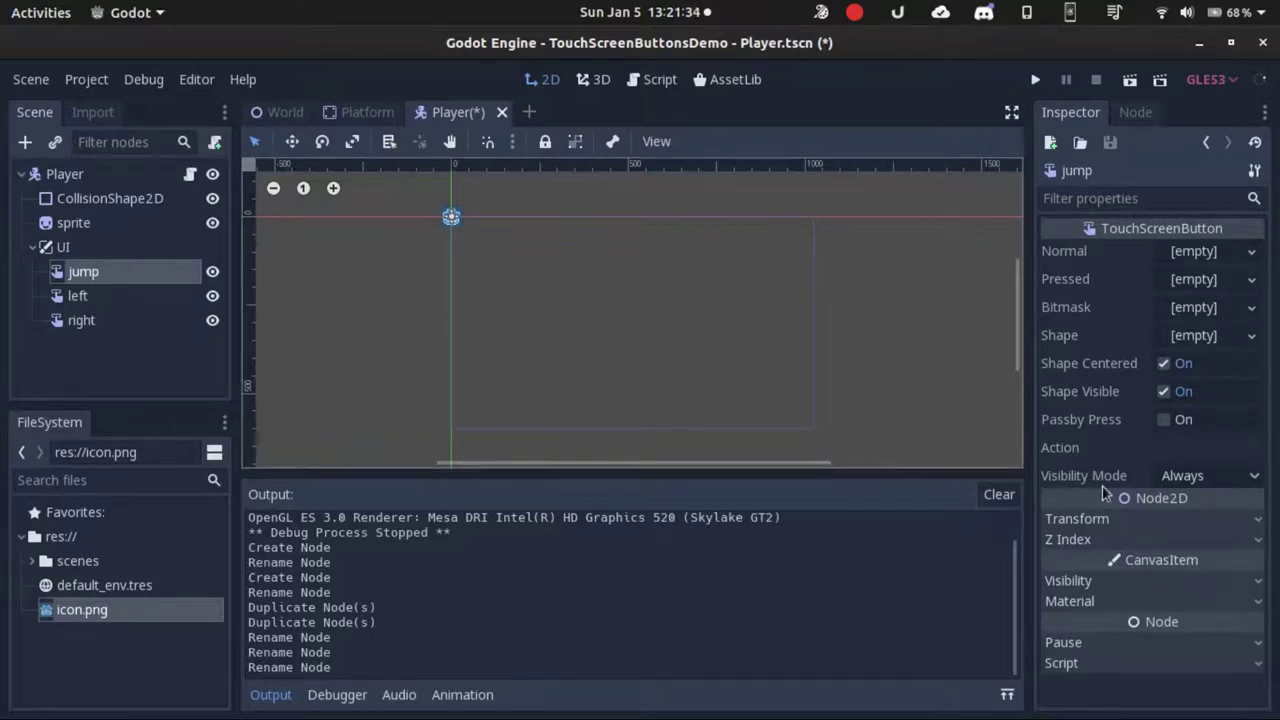
Move the jump button to the lower right and set its x position to 800
{"action": "left_click", "coordinate": [1100, 522]}
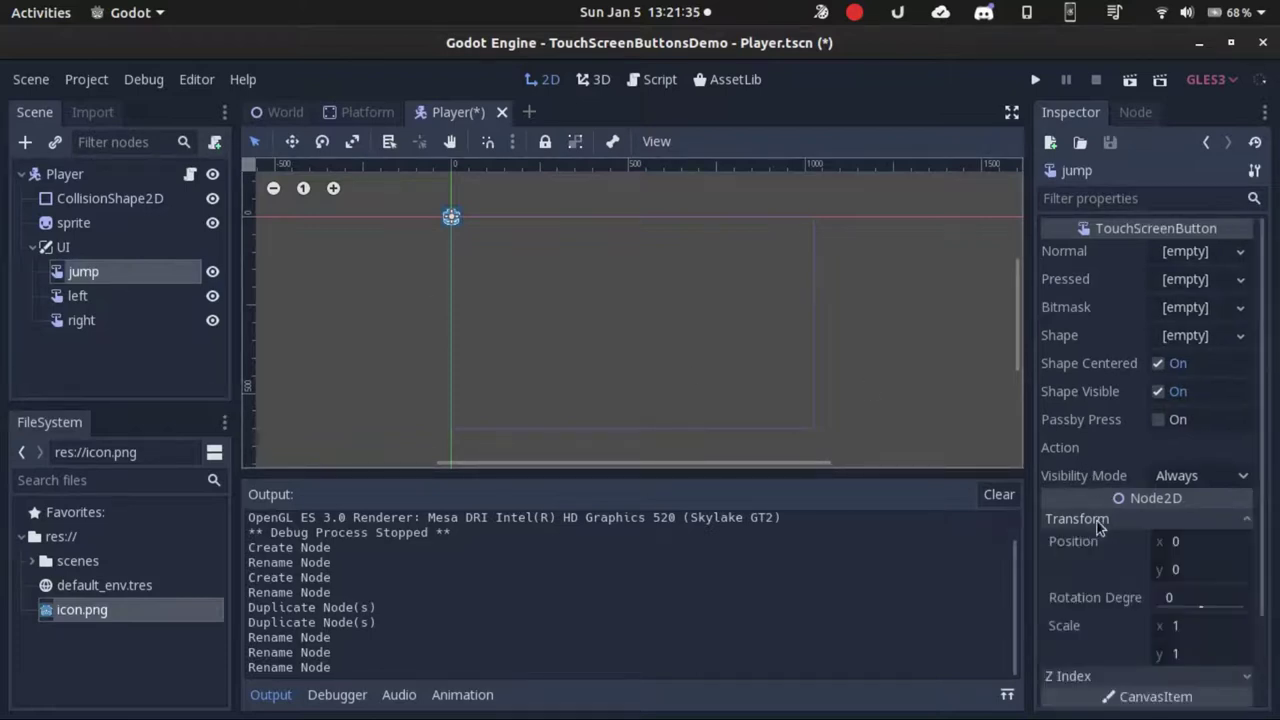
{"action": "left_click", "coordinate": [1186, 548]}
{"action": "type", "text": "100"}
{"action": "key", "text": "Return"}
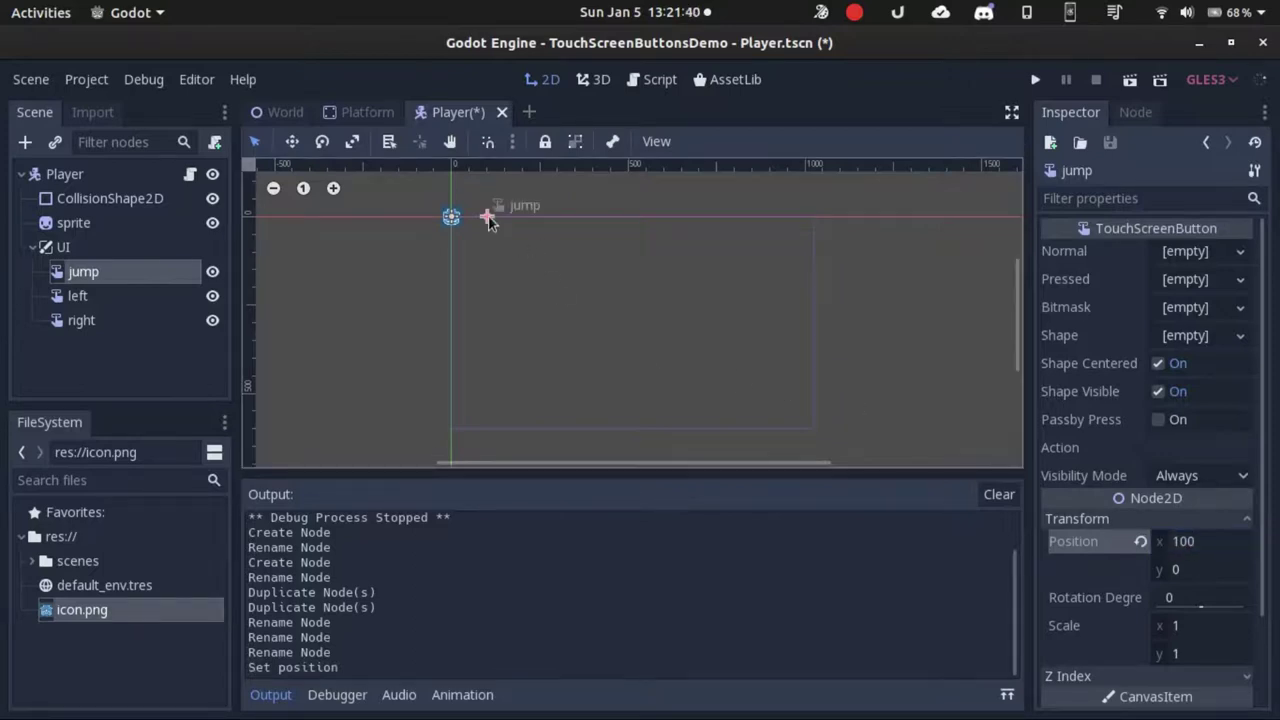
{"action": "mouse_move", "coordinate": [488, 220]}
{"action": "left_mouse_down"}
{"action": "mouse_move", "coordinate": [766, 360]}
{"action": "mouse_move", "coordinate": [760, 375]}
{"action": "mouse_move", "coordinate": [746, 349]}
{"action": "left_mouse_up"}
{"action": "left_click", "coordinate": [1186, 541]}
{"action": "type", "text": "800"}
{"action": "key", "text": "Return"}
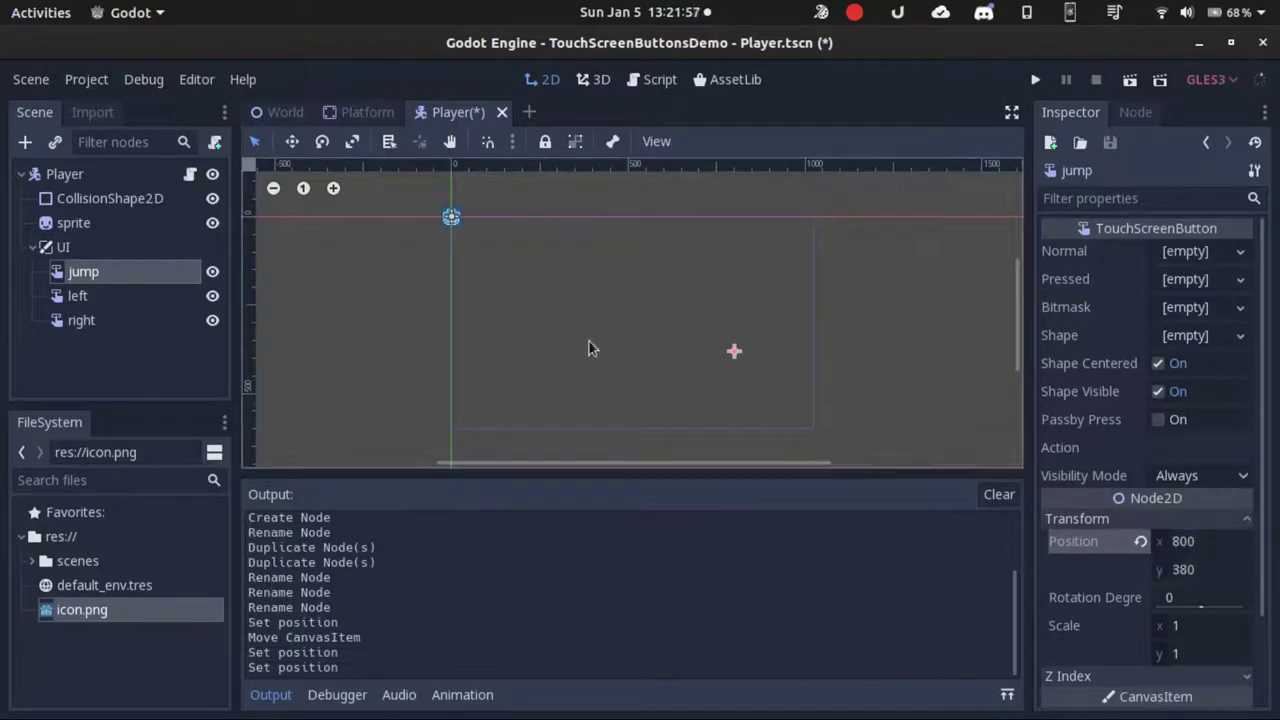
Move the left button to the lower left at position 40, 475
{"action": "left_click", "coordinate": [77, 296]}
{"action": "mouse_move", "coordinate": [502, 221]}
{"action": "left_mouse_down"}
{"action": "mouse_move", "coordinate": [491, 380]}
{"action": "mouse_move", "coordinate": [467, 384]}
{"action": "left_mouse_up"}
{"action": "left_click", "coordinate": [1186, 541]}
{"action": "type", "text": "40"}
{"action": "left_click", "coordinate": [1200, 569]}
{"action": "type", "text": "475"}
{"action": "left_click", "coordinate": [81, 320]}
Place the right button beside the left one, at x 300 and y 375
{"action": "left_click", "coordinate": [1200, 569]}
{"action": "type", "text": "475"}
{"action": "left_click", "coordinate": [1190, 541]}
{"action": "type", "text": "300"}
{"action": "key", "text": "Return"}
{"action": "left_click", "coordinate": [1180, 569]}
{"action": "type", "text": "375"}
{"action": "key", "text": "shift+Tab"}
{"action": "key", "text": "ctrl+z"}
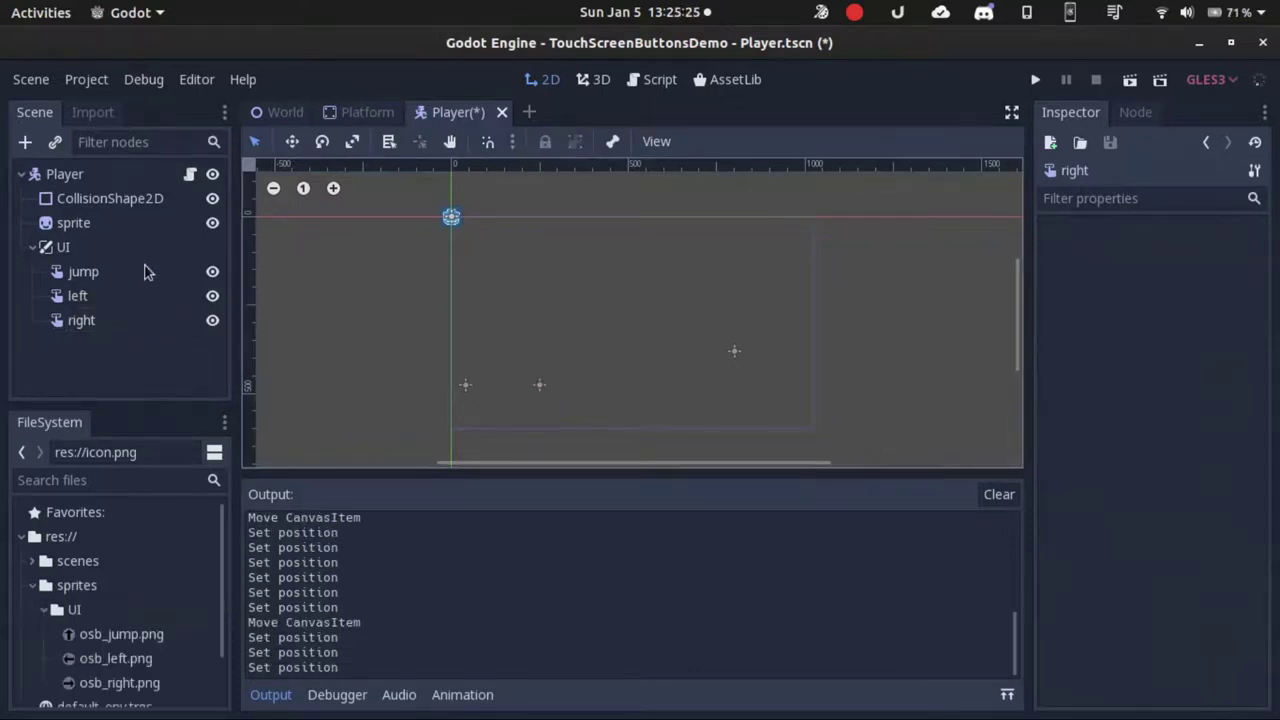
{"action": "left_click", "coordinate": [144, 269]}
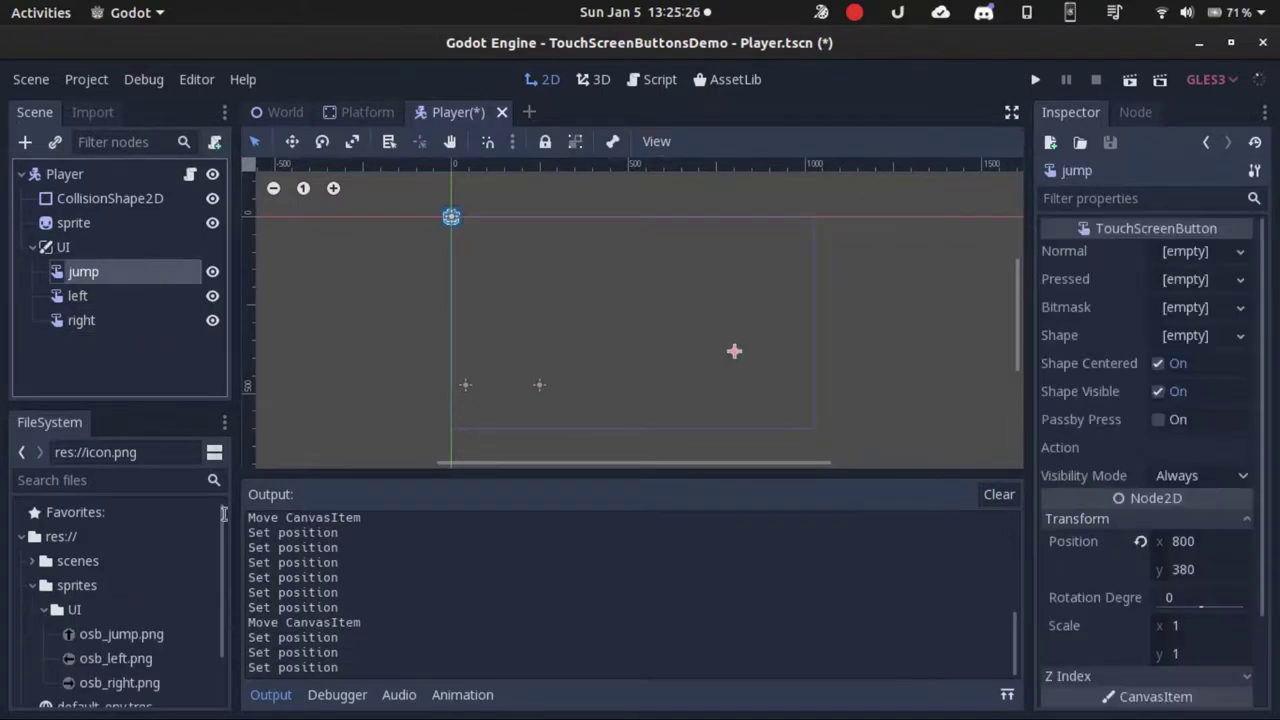
Set the jump, left and right buttons' Normal textures to osb_jump.png, osb_left.png and osb_right.png, deleting the stray sprite
{"action": "left_click_drag", "start_coordinate": [127, 638], "coordinate": [1187, 247]}
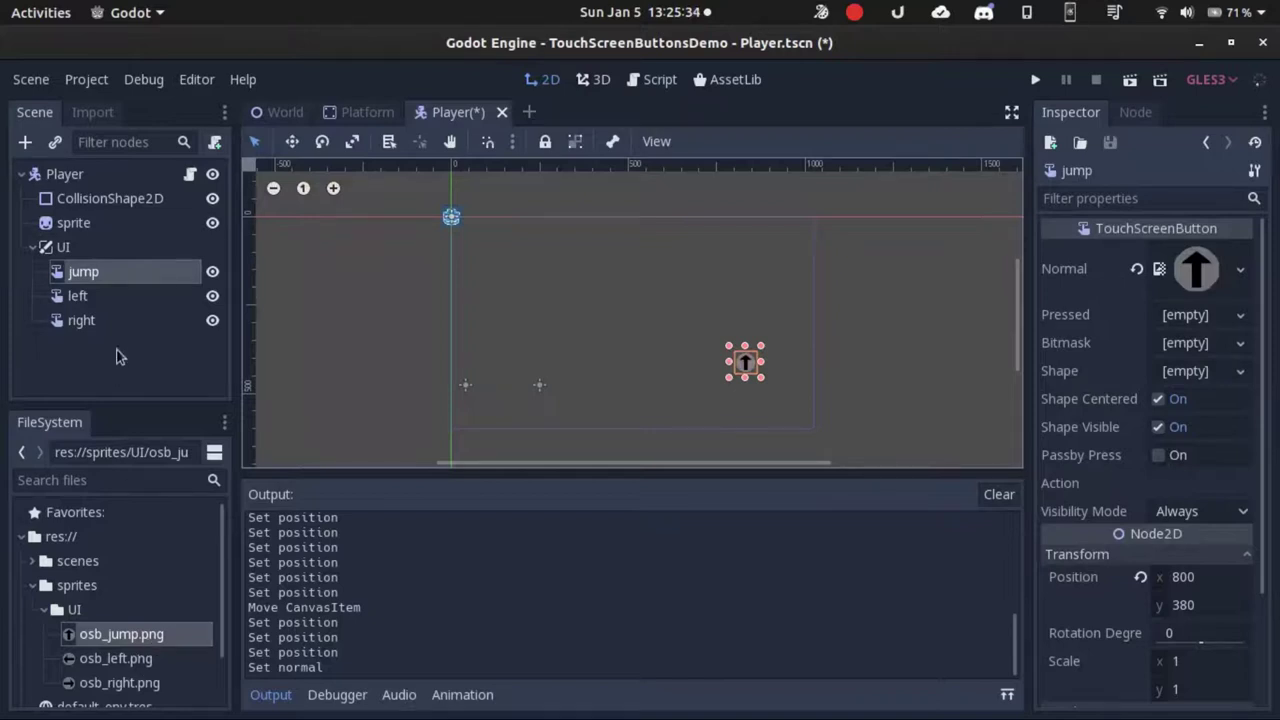
{"action": "left_click", "coordinate": [121, 304]}
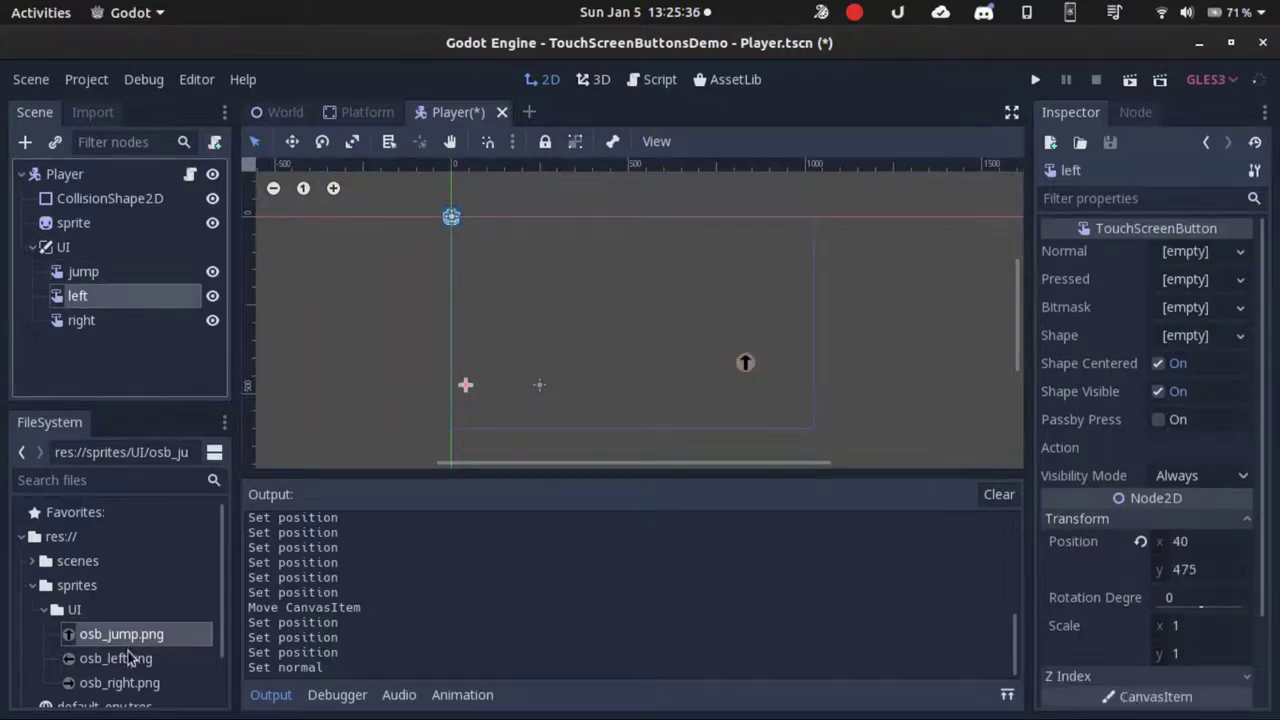
{"action": "left_click_drag", "start_coordinate": [128, 654], "coordinate": [1184, 258]}
{"action": "left_click", "coordinate": [160, 686]}
{"action": "left_click", "coordinate": [160, 318]}
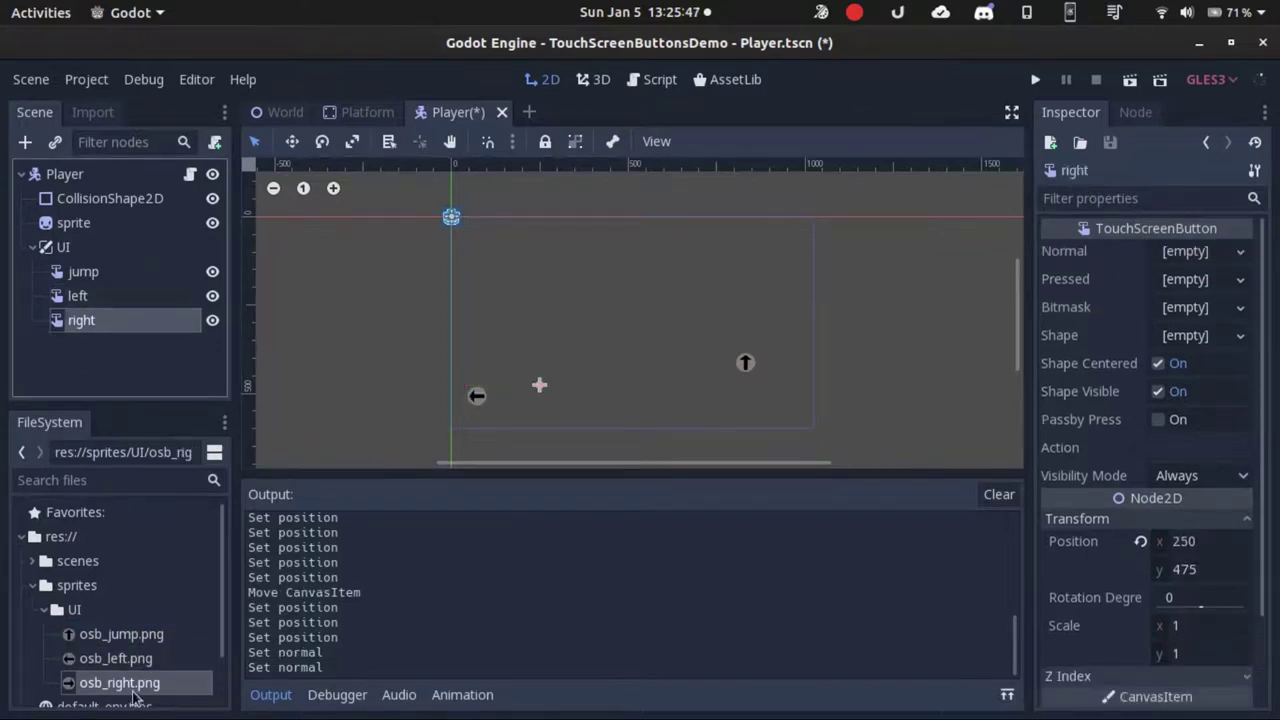
{"action": "left_click_drag", "start_coordinate": [137, 688], "coordinate": [800, 418]}
{"action": "left_click", "coordinate": [800, 418]}
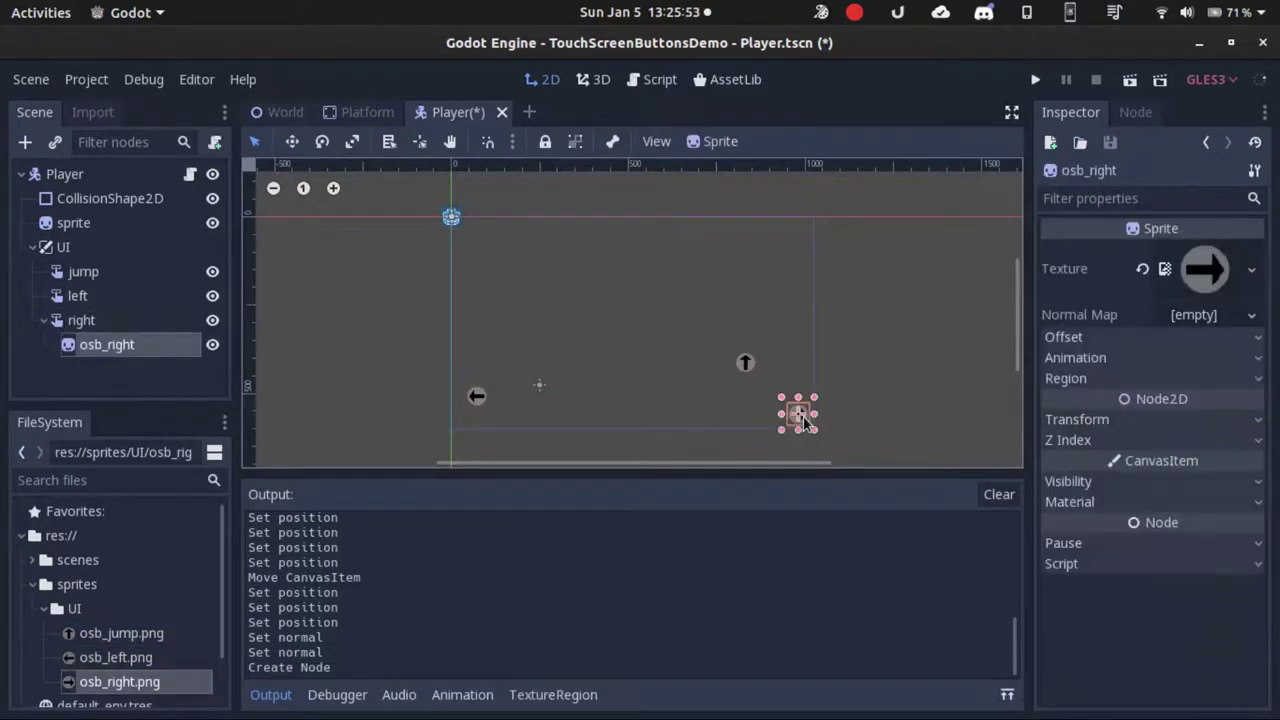
{"action": "key", "text": "Delete"}
{"action": "key", "text": "Return"}
{"action": "left_click", "coordinate": [93, 322]}
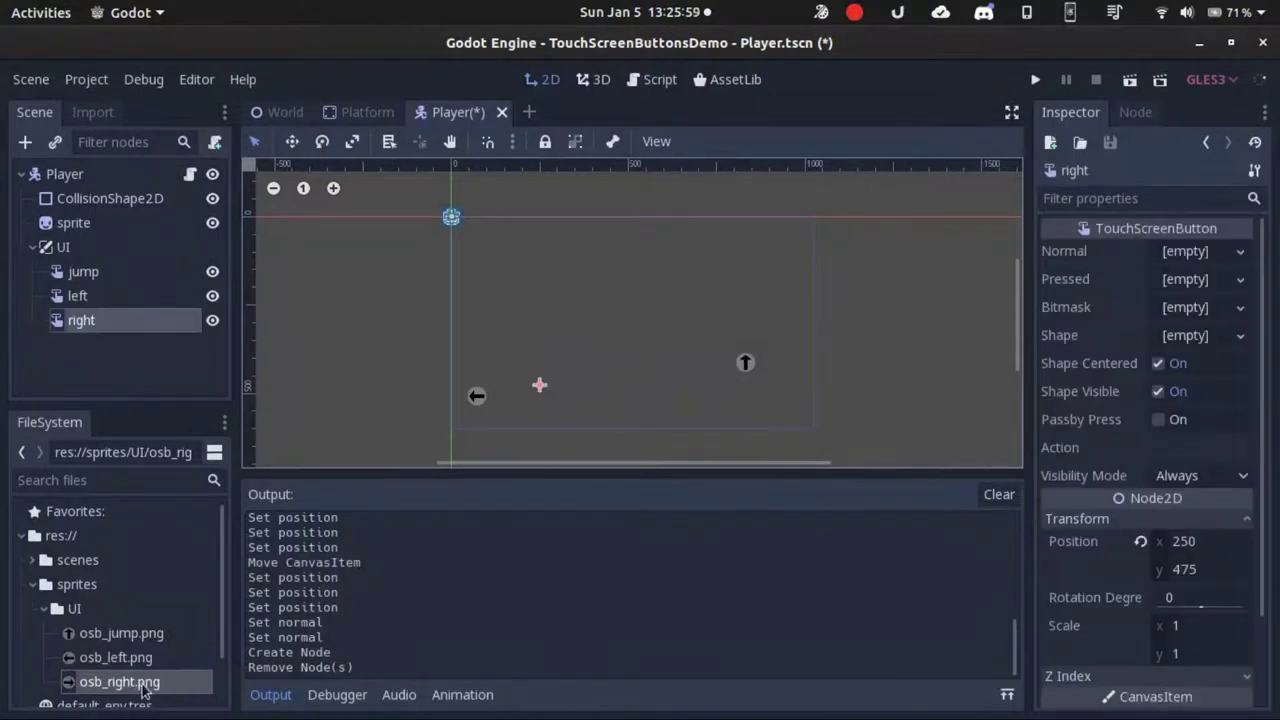
{"action": "left_click_drag", "start_coordinate": [141, 683], "coordinate": [1112, 265]}
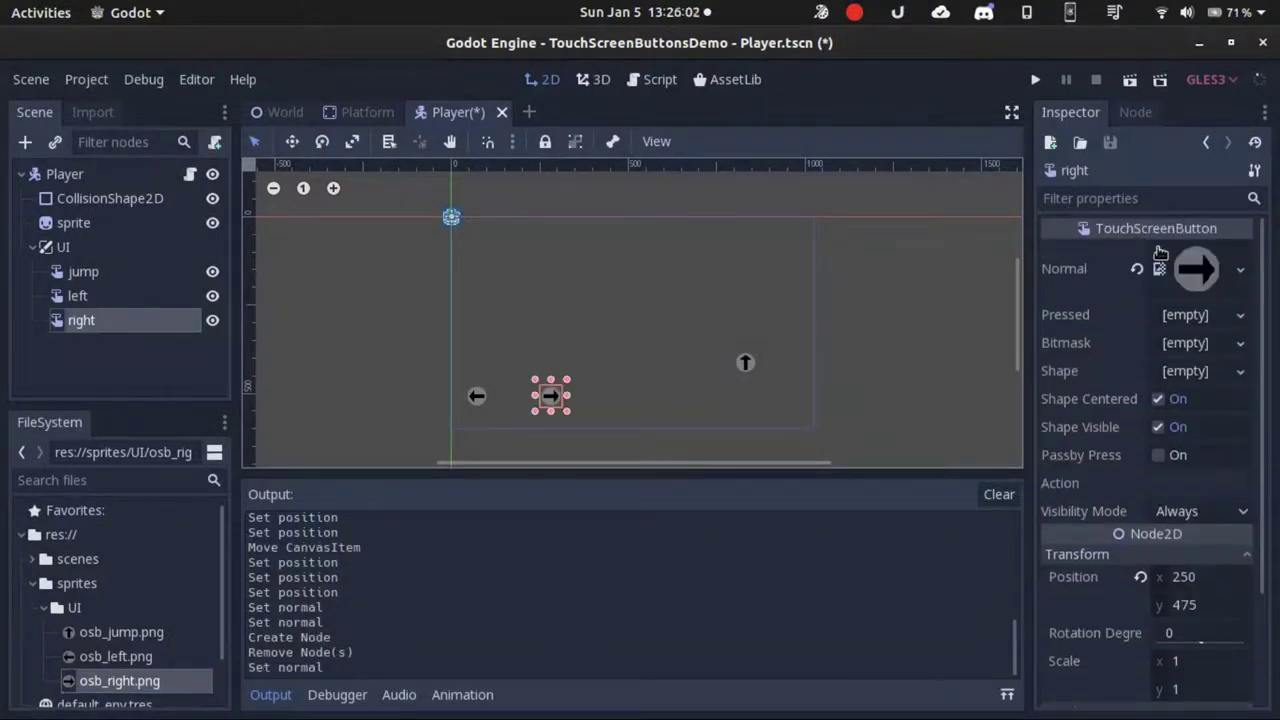
{"action": "left_click", "coordinate": [650, 420]}
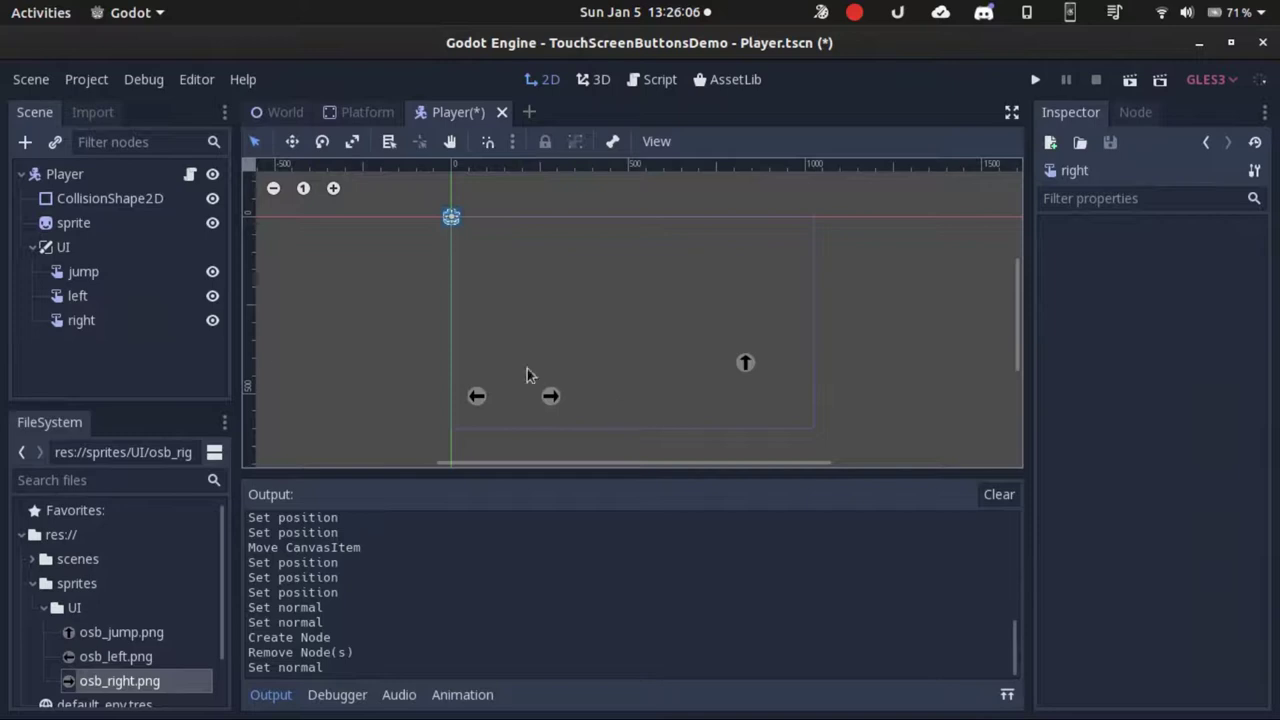
Set the jump button's Visibility Mode to TouchScreen Only and its Action to ui_jump
{"action": "left_click", "coordinate": [132, 274]}
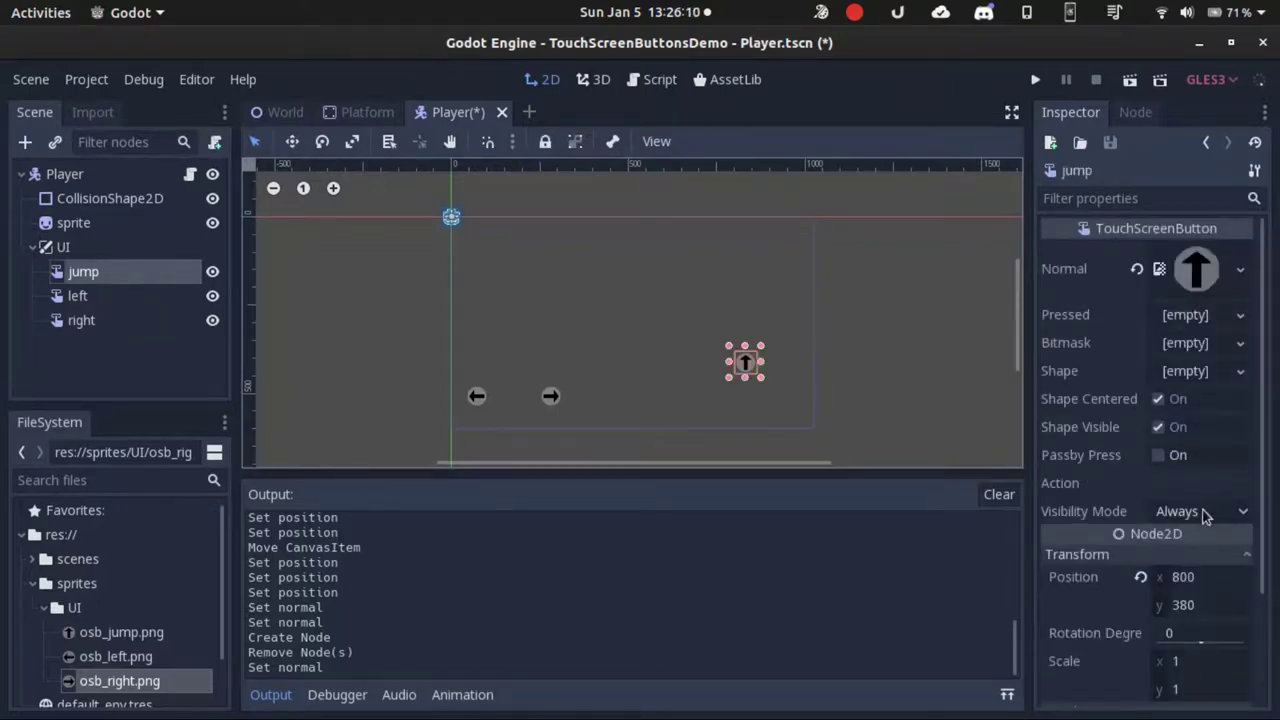
{"action": "left_click", "coordinate": [1205, 513]}
{"action": "left_click", "coordinate": [1215, 563]}
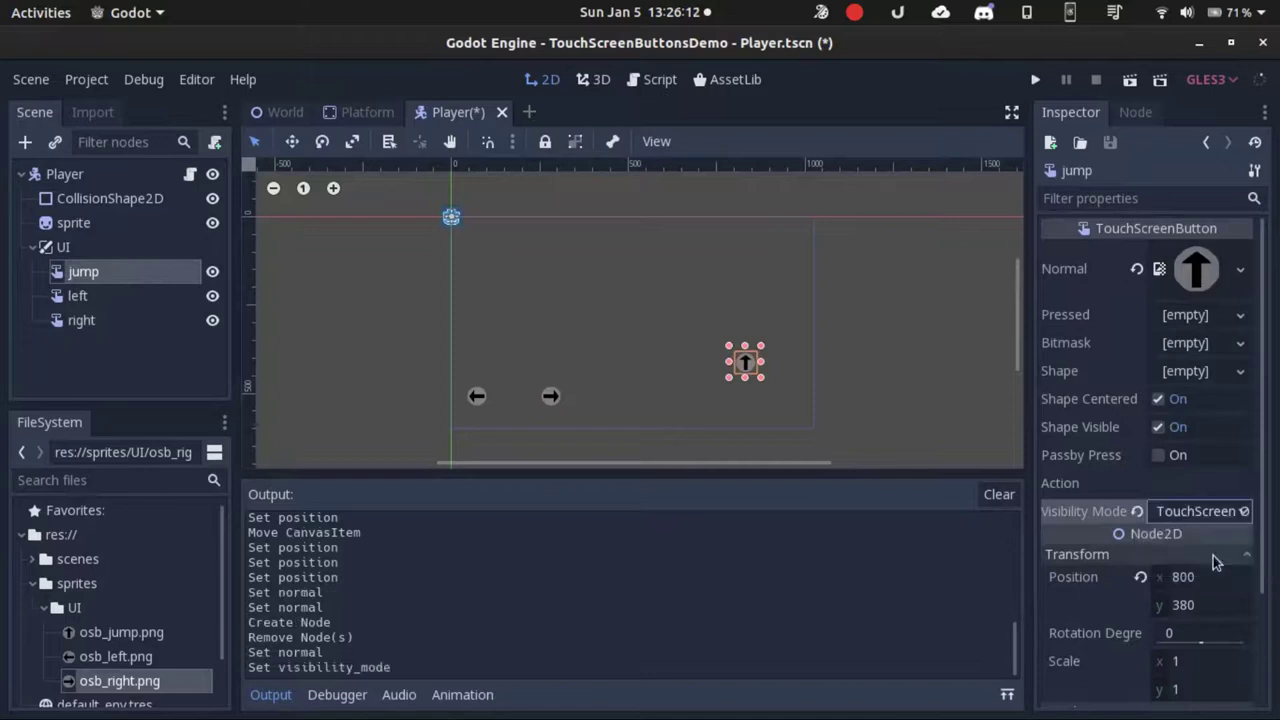
{"action": "left_click", "coordinate": [1186, 484]}
{"action": "type", "text": "u"}
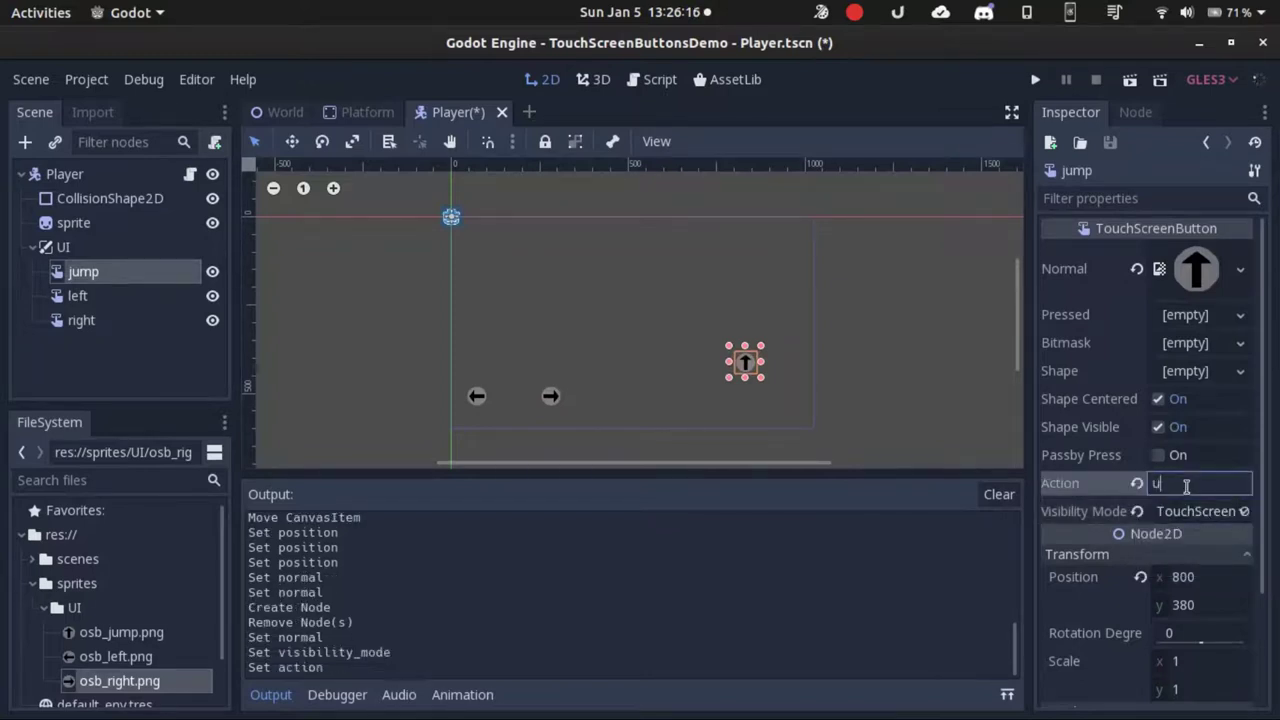
{"action": "type", "text": "i_jump"}
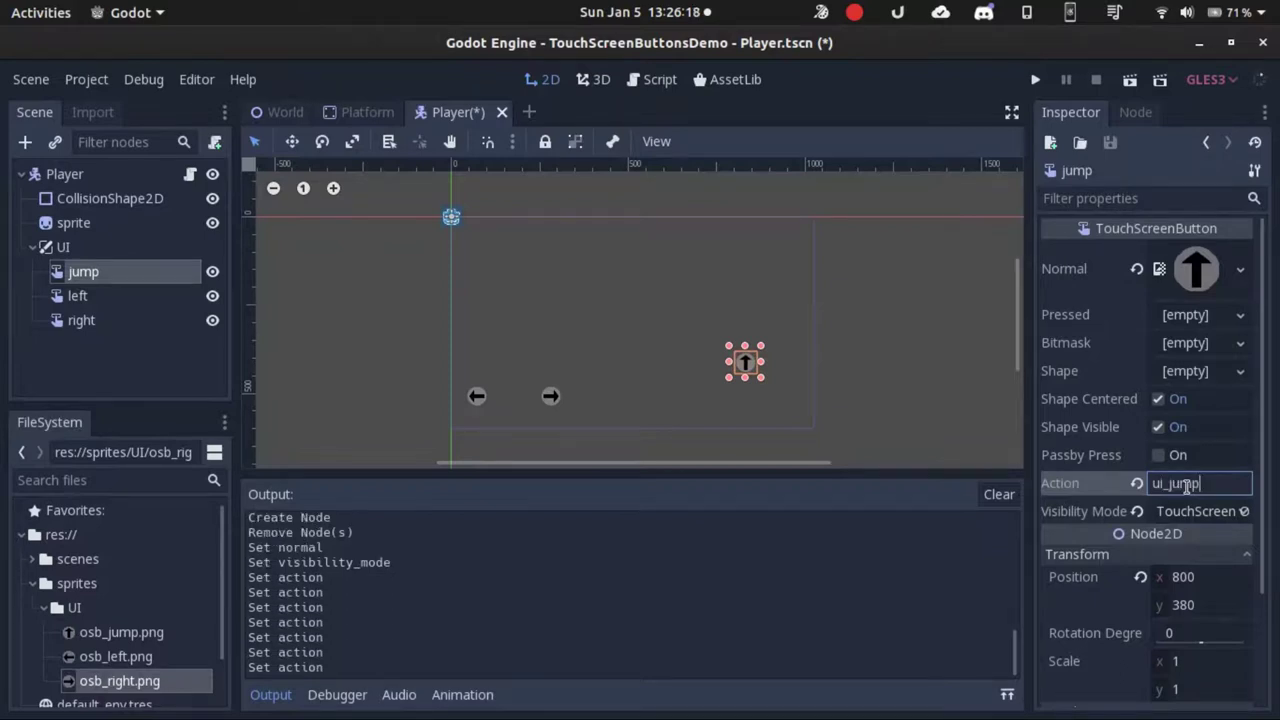
{"action": "key", "text": "Return"}
{"action": "left_click", "coordinate": [927, 369]}
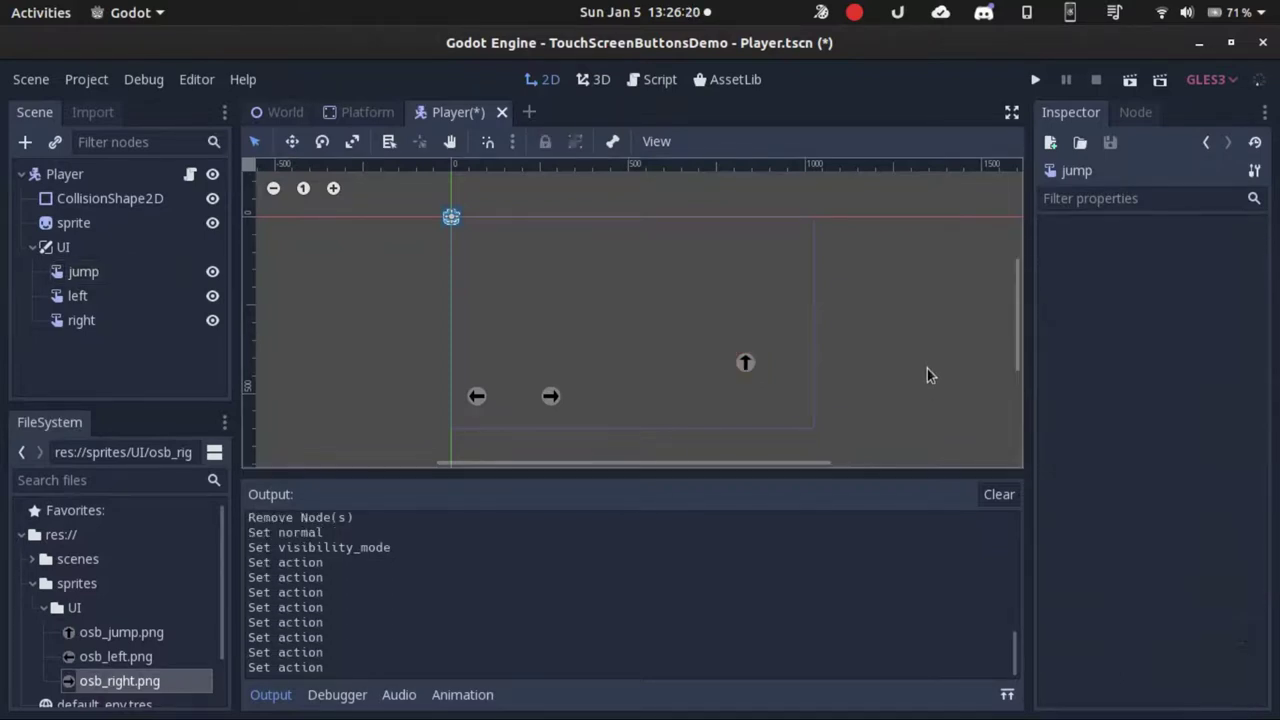
Save and run the game with F5, then close the game window after checking the arrows
{"action": "key", "text": "F5"}
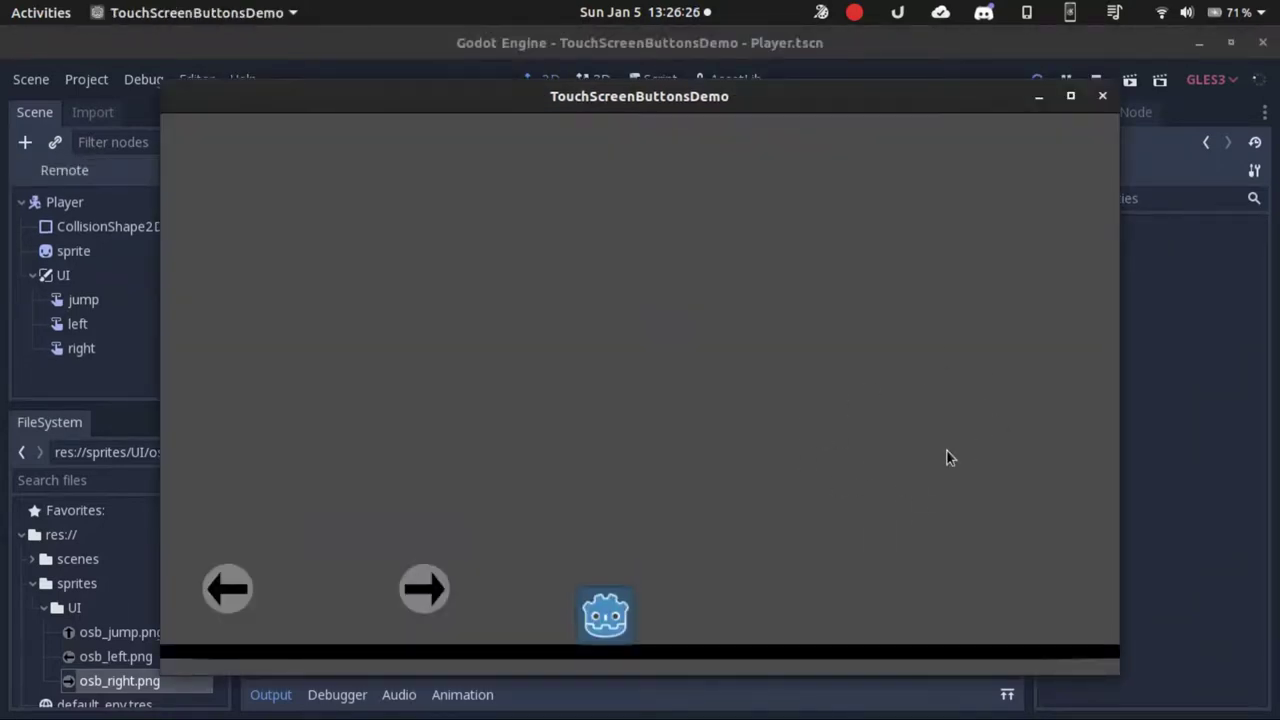
{"action": "left_click", "coordinate": [1102, 95]}
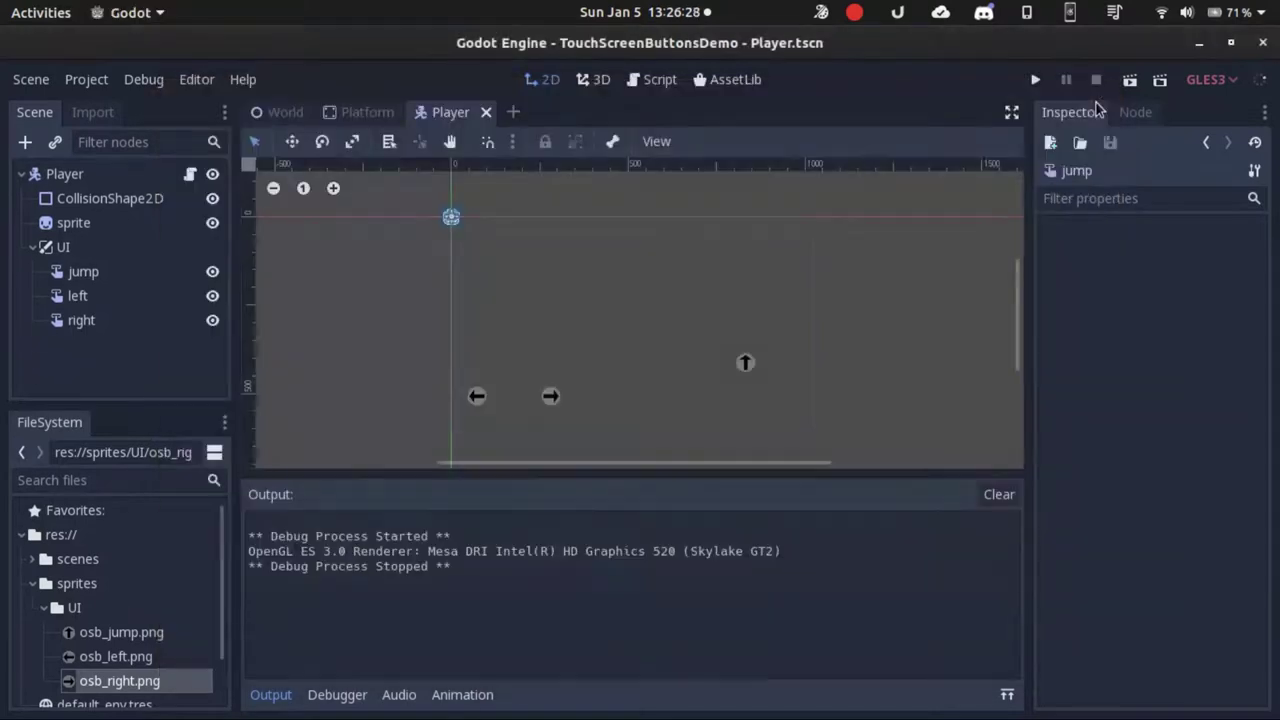
Set the jump button's Visibility Mode back to Always
{"action": "left_click", "coordinate": [162, 275]}
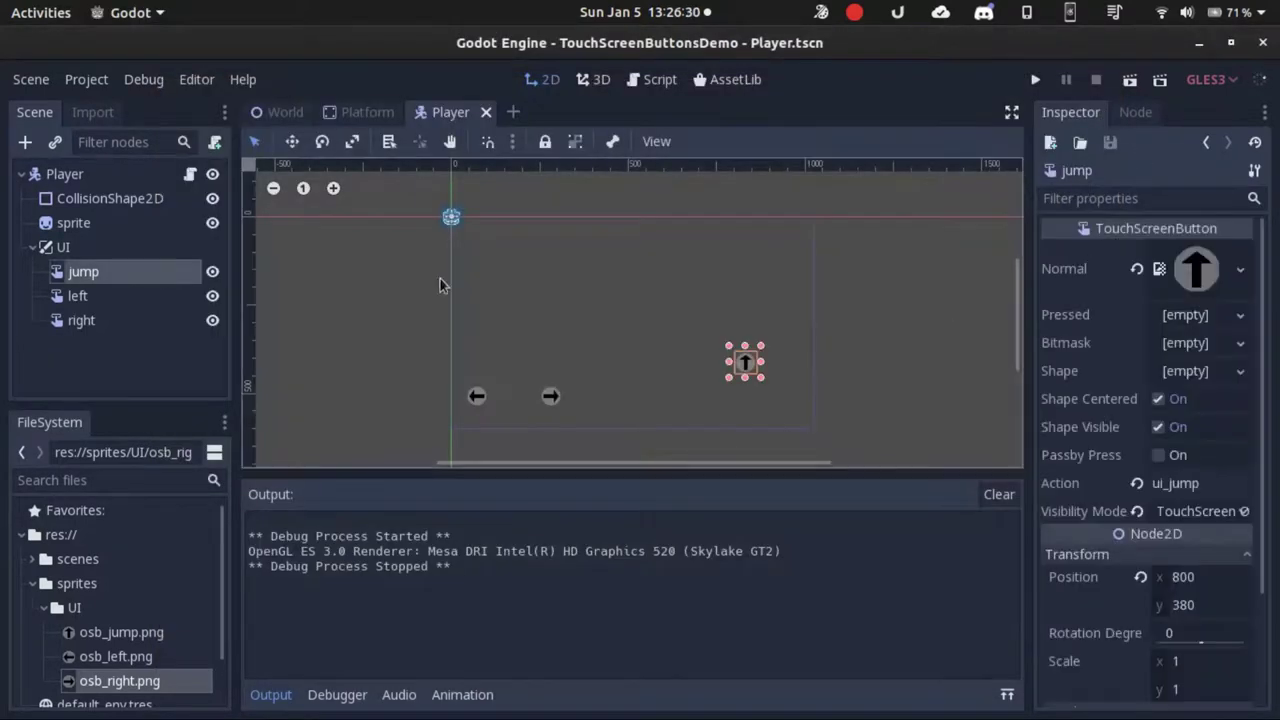
{"action": "left_click", "coordinate": [1184, 512]}
{"action": "left_click", "coordinate": [1183, 539]}
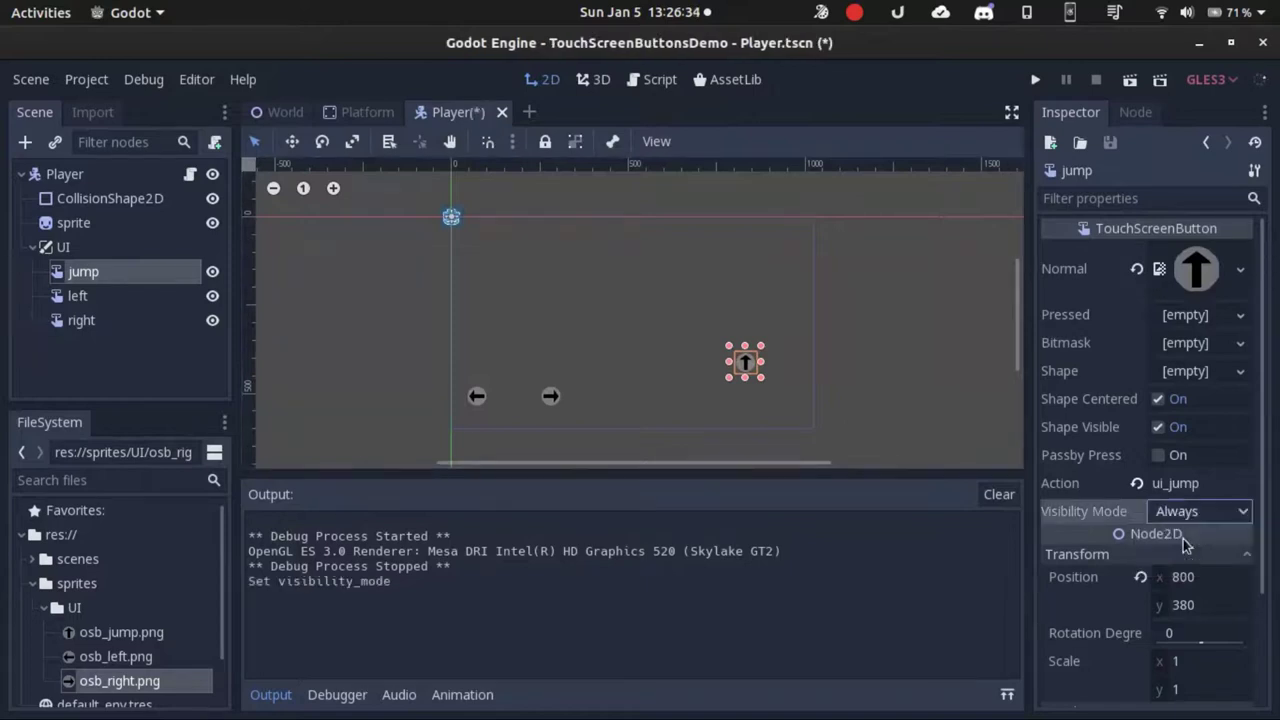
{"action": "left_click", "coordinate": [885, 372]}
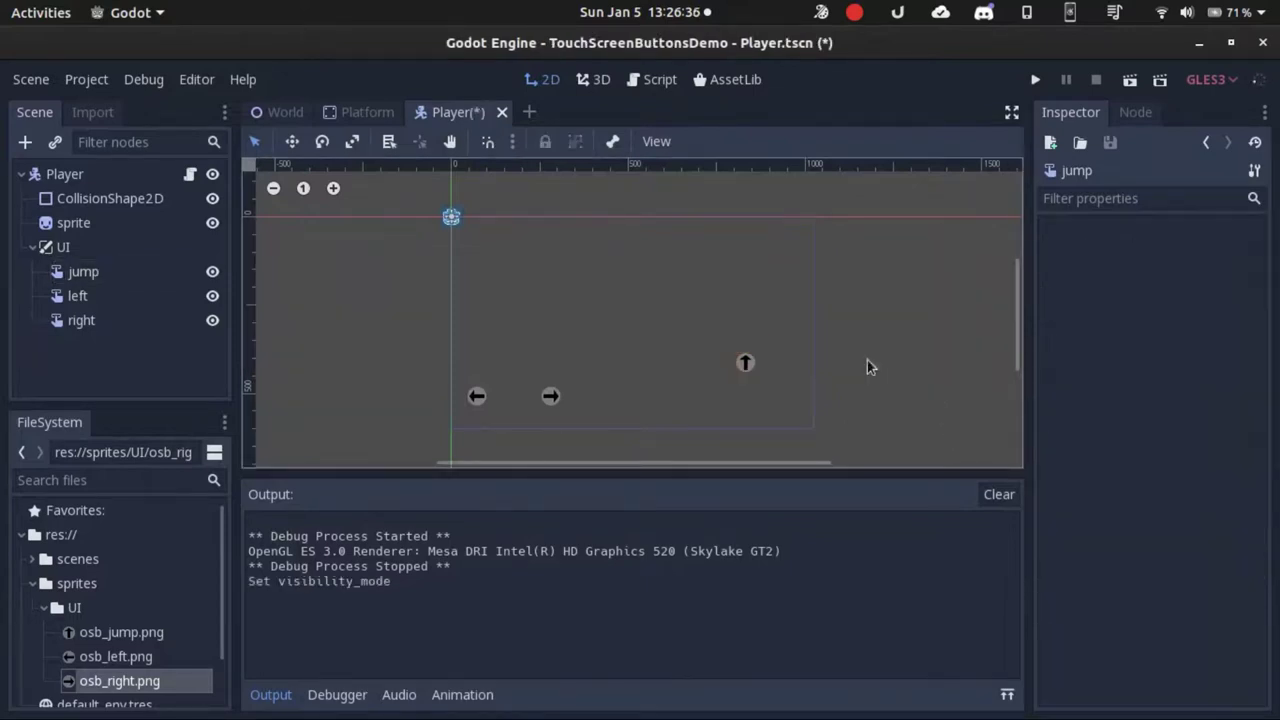
Enable Emulate Touch From Mouse under Project Settings > General, found by searching 'touch'
{"action": "left_click", "coordinate": [86, 79]}
{"action": "left_click", "coordinate": [121, 111]}
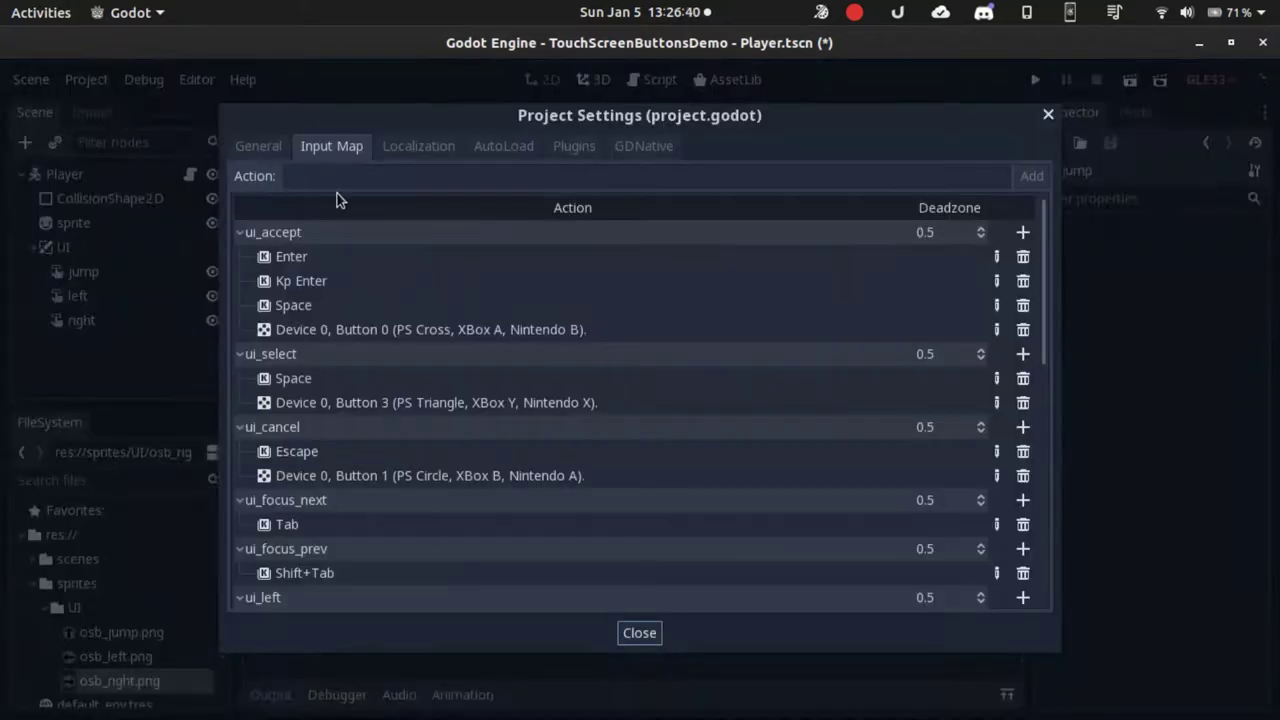
{"action": "left_click", "coordinate": [271, 149]}
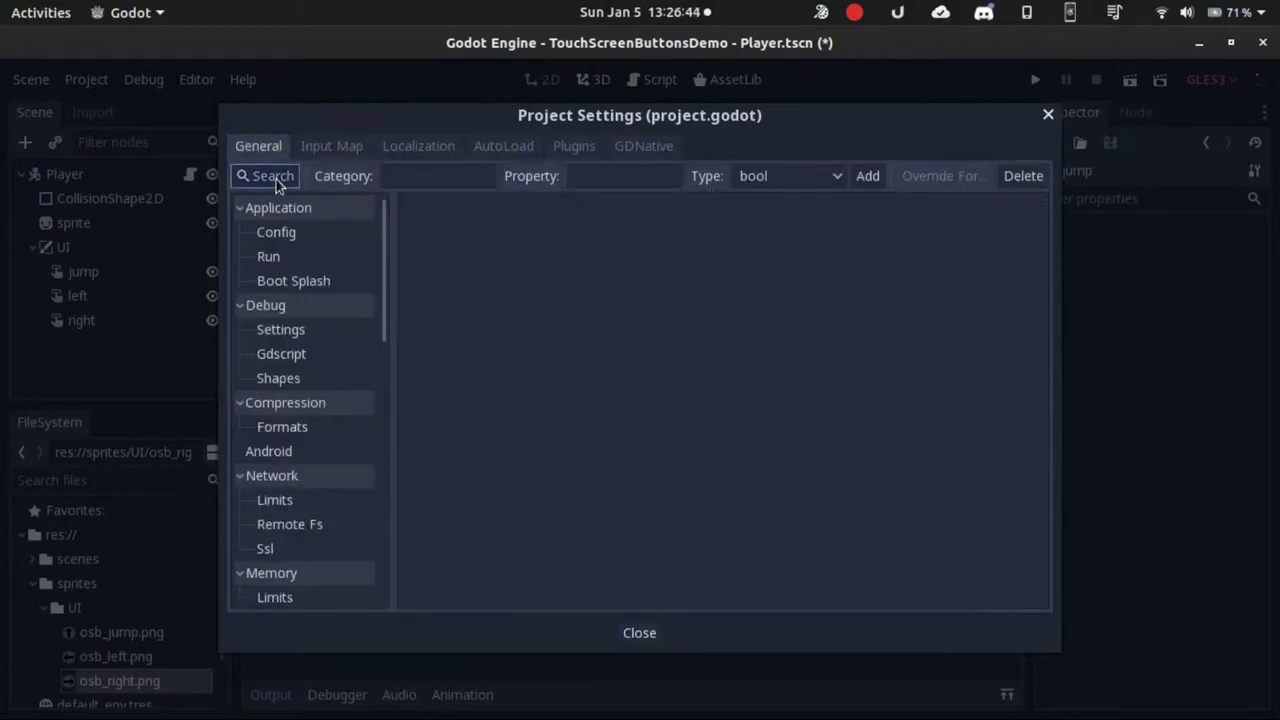
{"action": "left_click", "coordinate": [276, 179]}
{"action": "type", "text": "touch"}
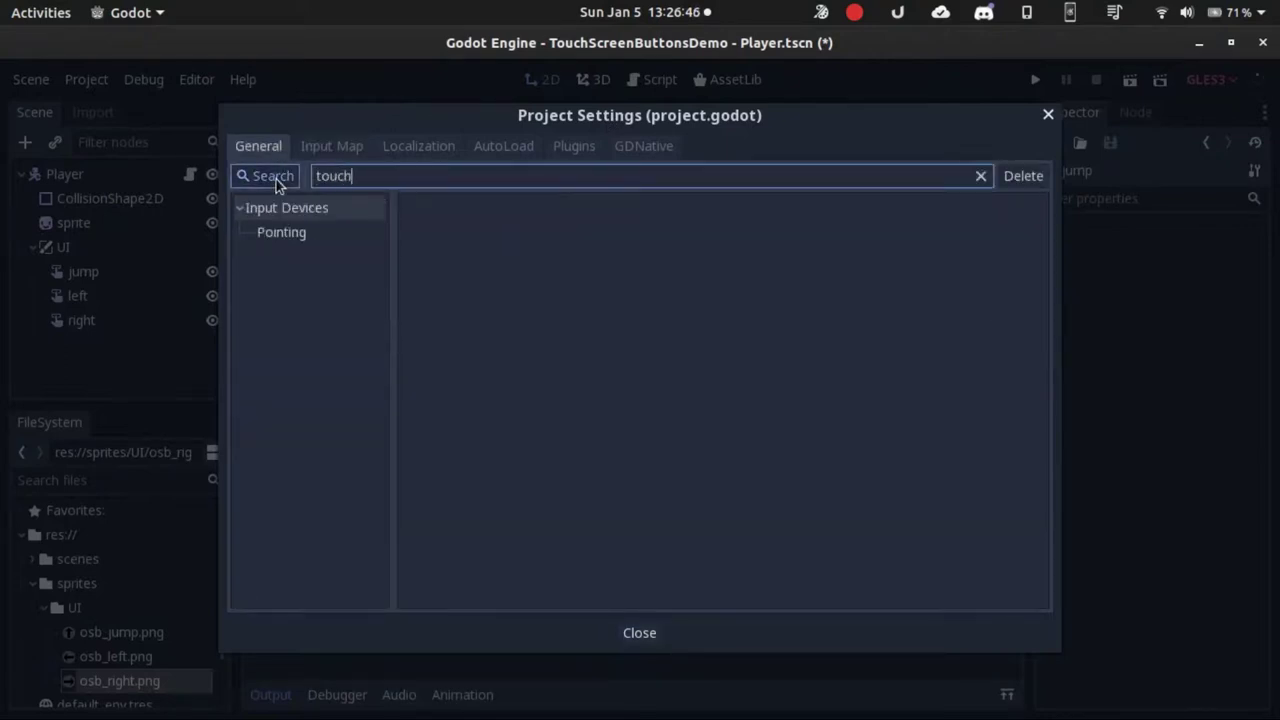
{"action": "left_click", "coordinate": [296, 234]}
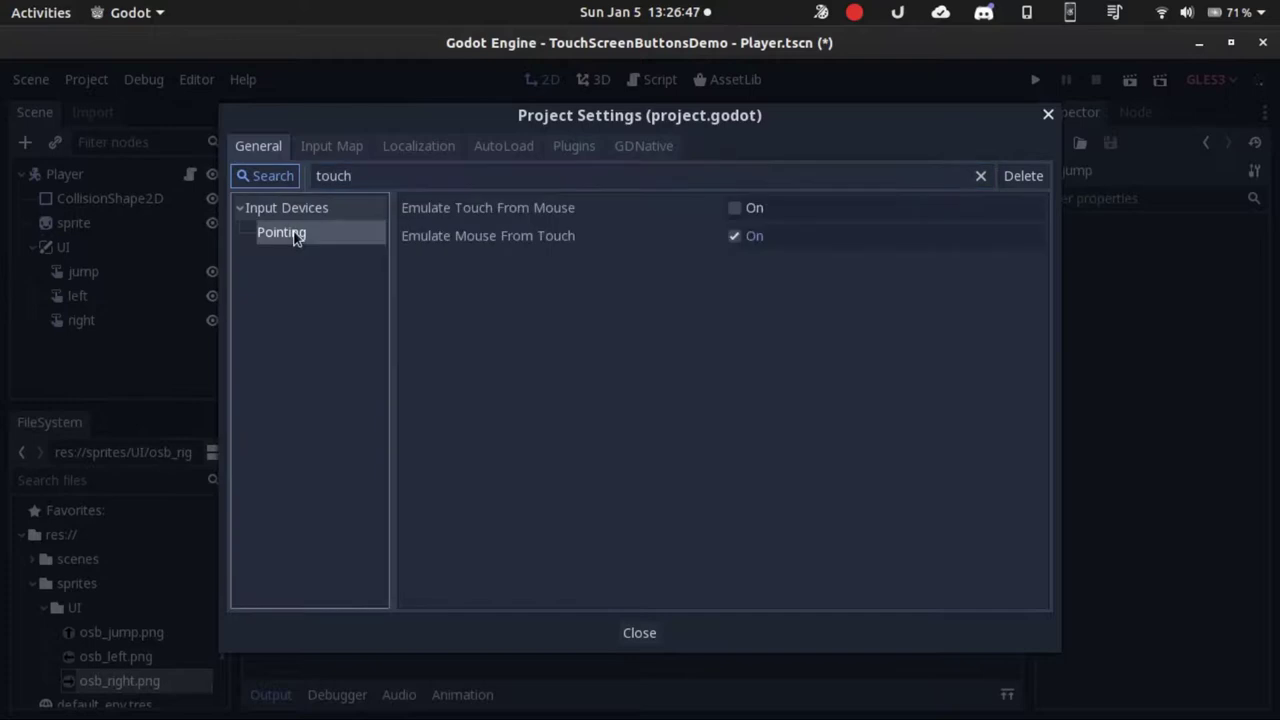
{"action": "left_click", "coordinate": [741, 207]}
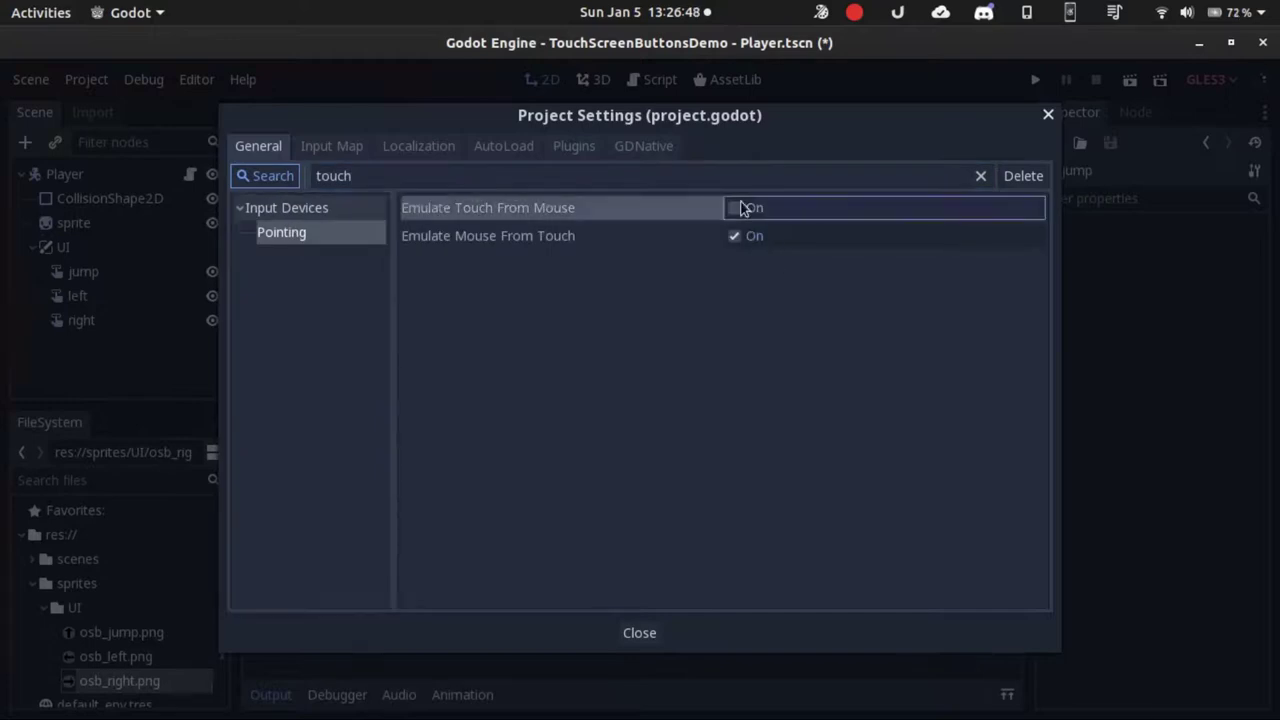
{"action": "left_click", "coordinate": [650, 634]}
Run the game, tap the jump touch button three times to test jumping, then close it
{"action": "key", "text": "F5"}
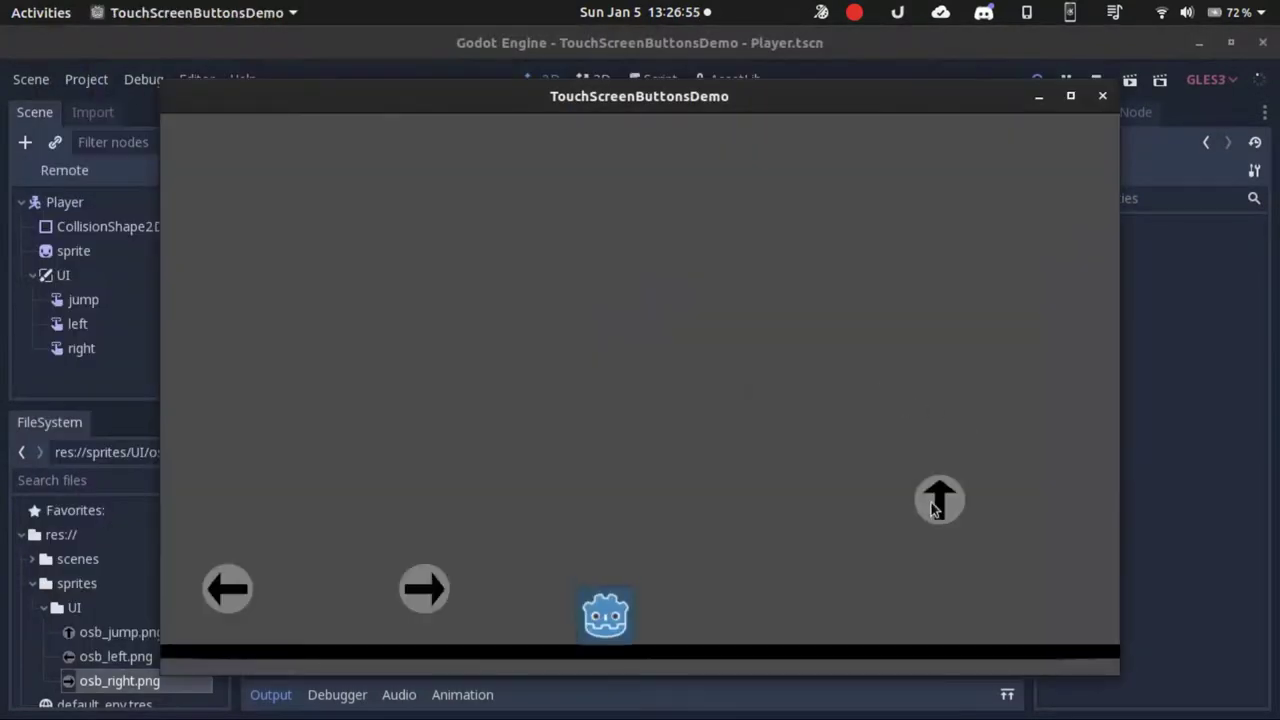
{"action": "left_click", "coordinate": [935, 505]}
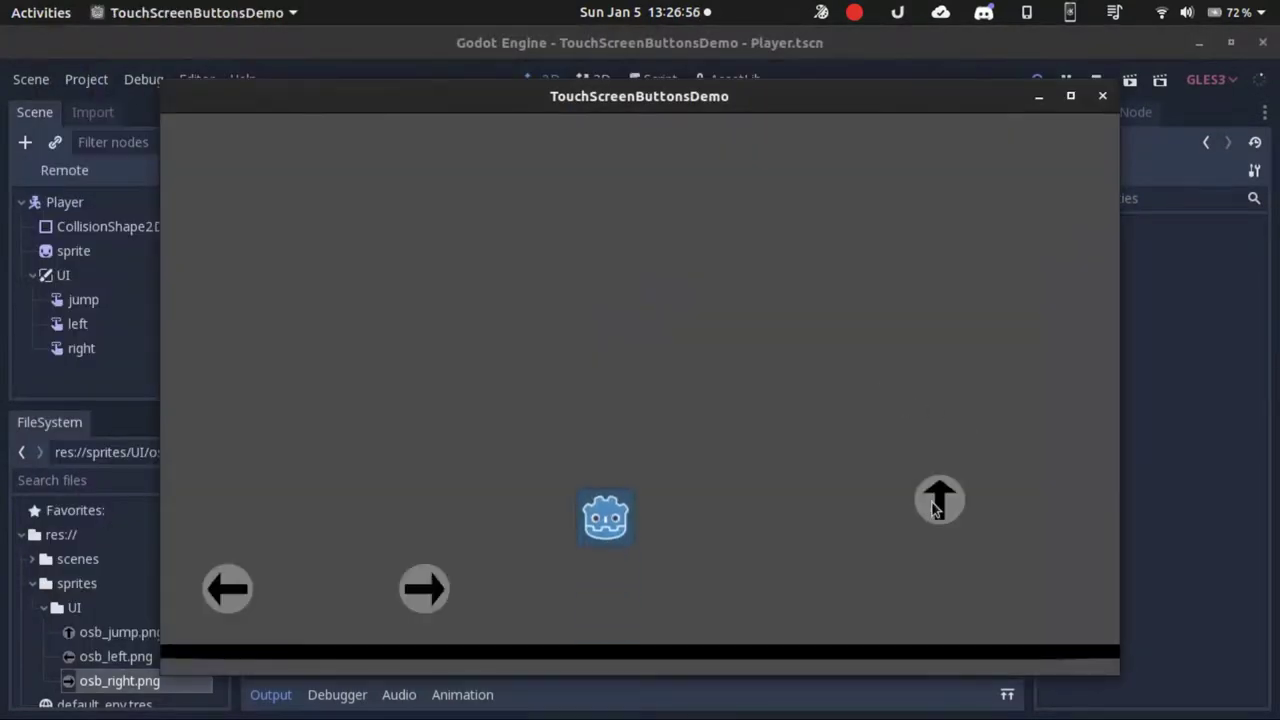
{"action": "left_click", "coordinate": [935, 505]}
{"action": "left_click", "coordinate": [936, 503]}
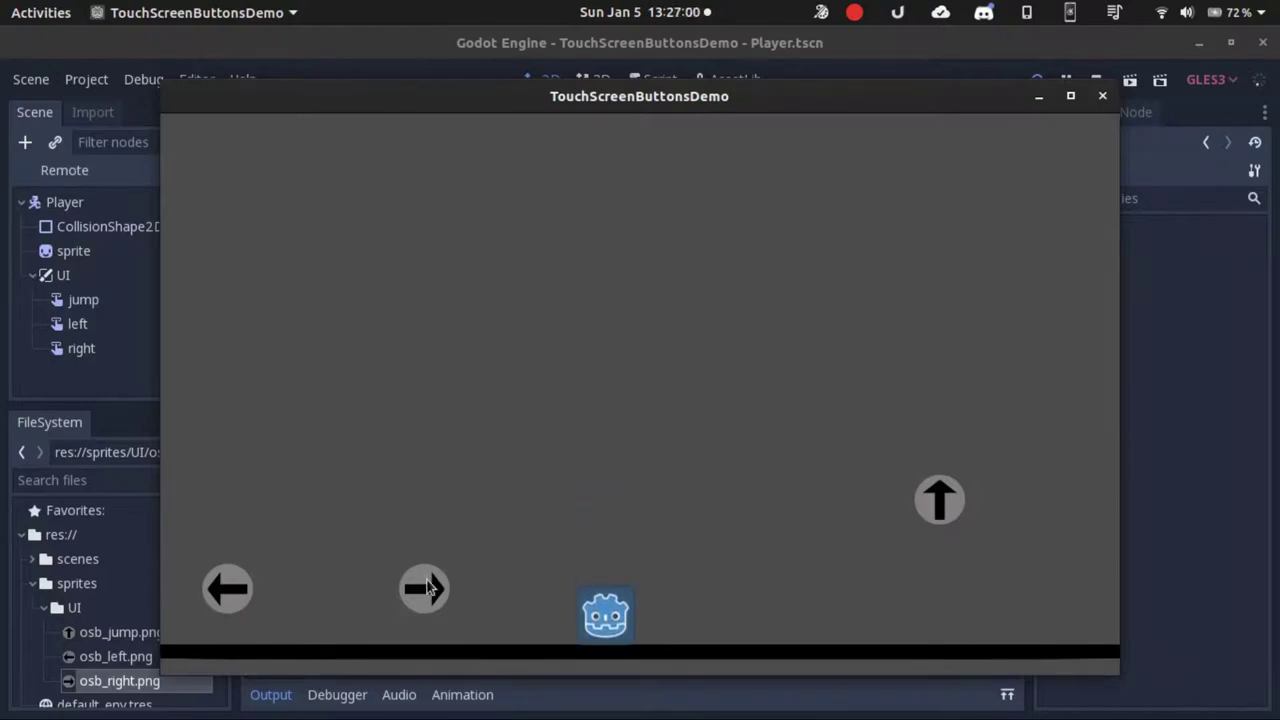
{"action": "left_click", "coordinate": [1096, 100]}
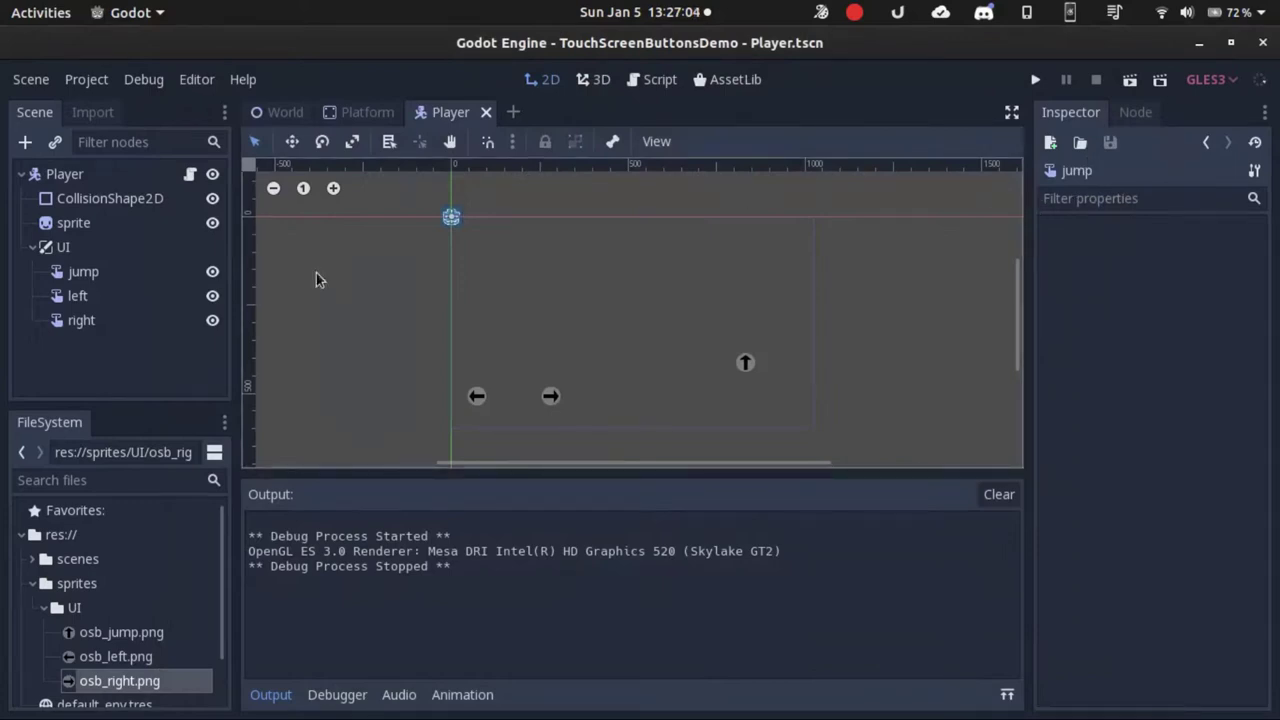
{"action": "left_click", "coordinate": [137, 273]}
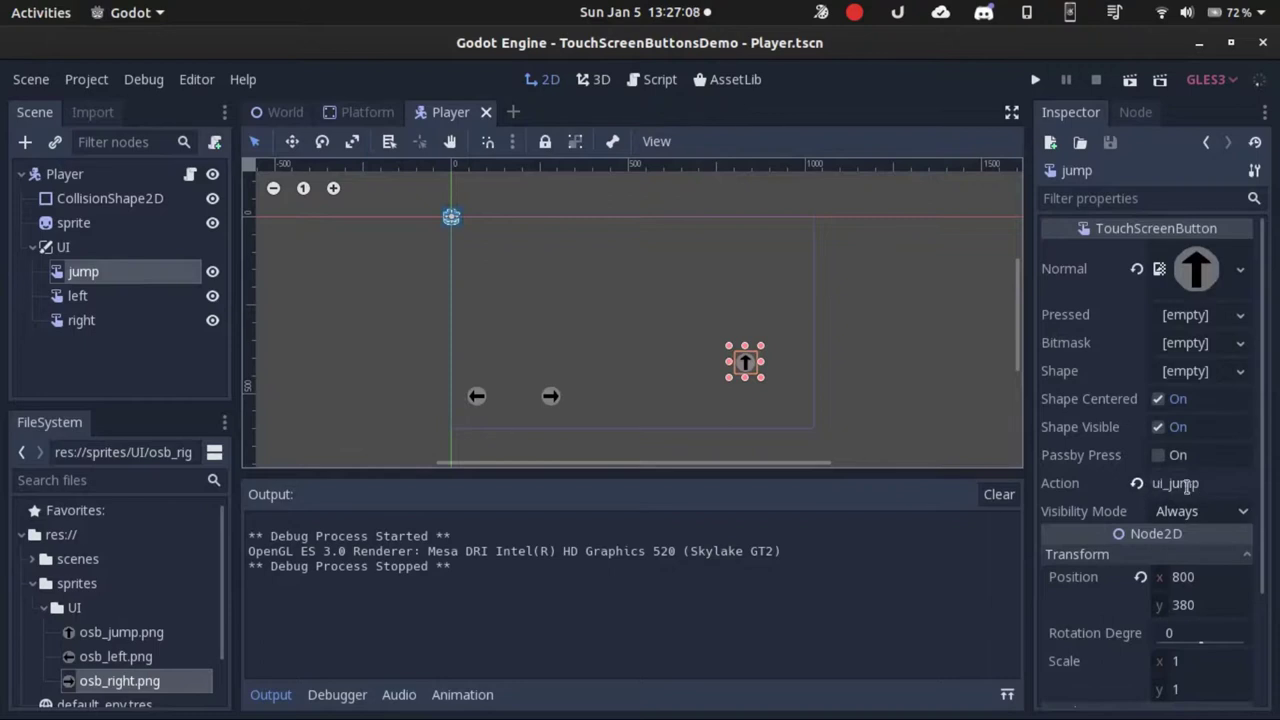
{"action": "left_click", "coordinate": [641, 89]}
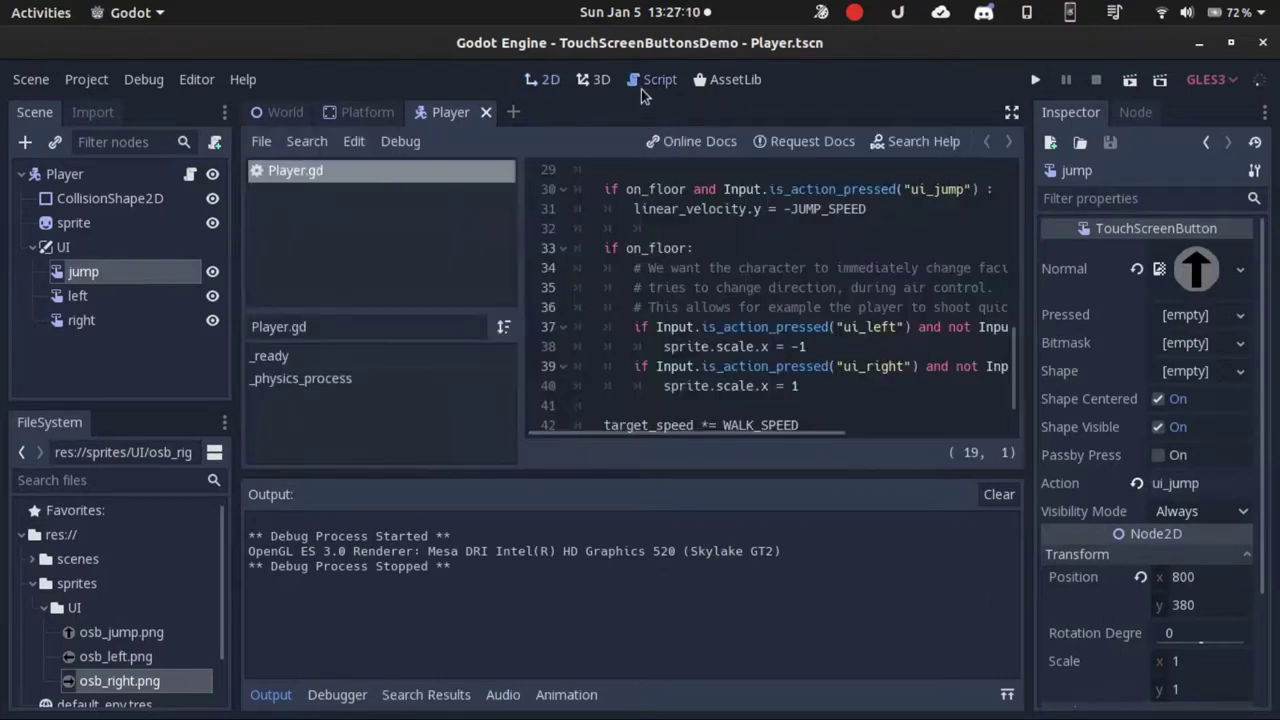
{"action": "left_click", "coordinate": [792, 427]}
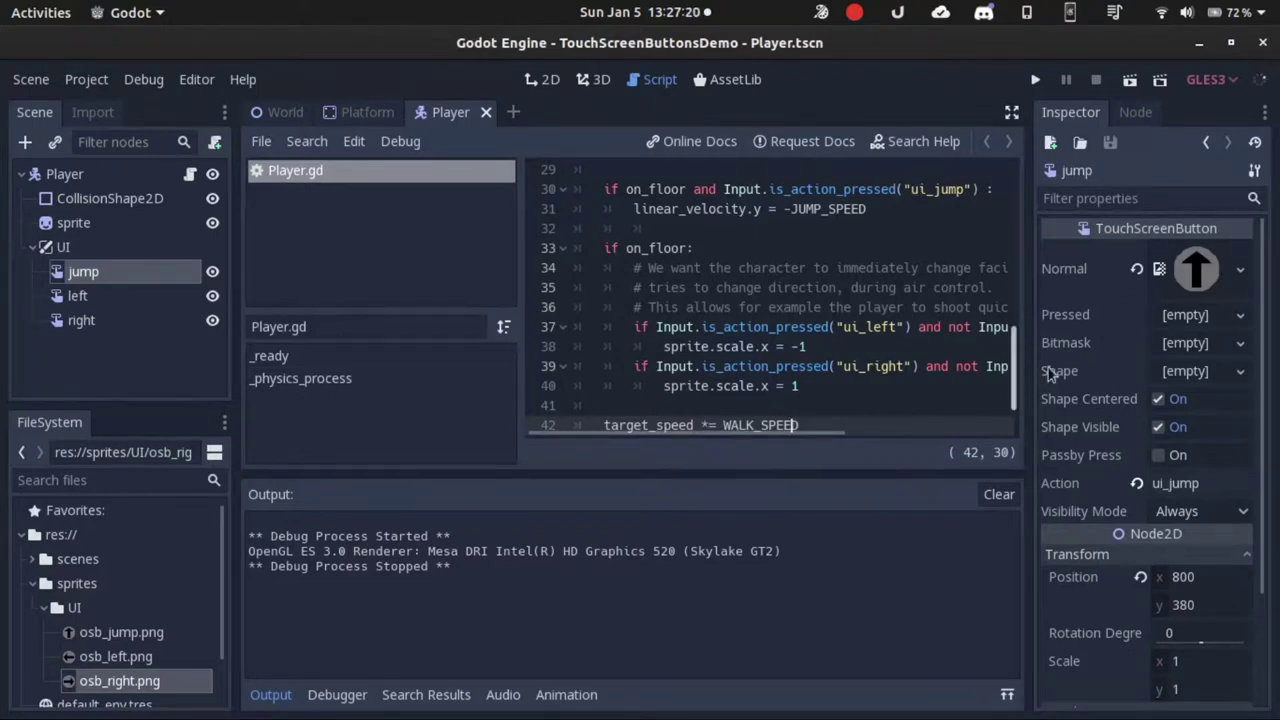
{"action": "left_click", "coordinate": [529, 82]}
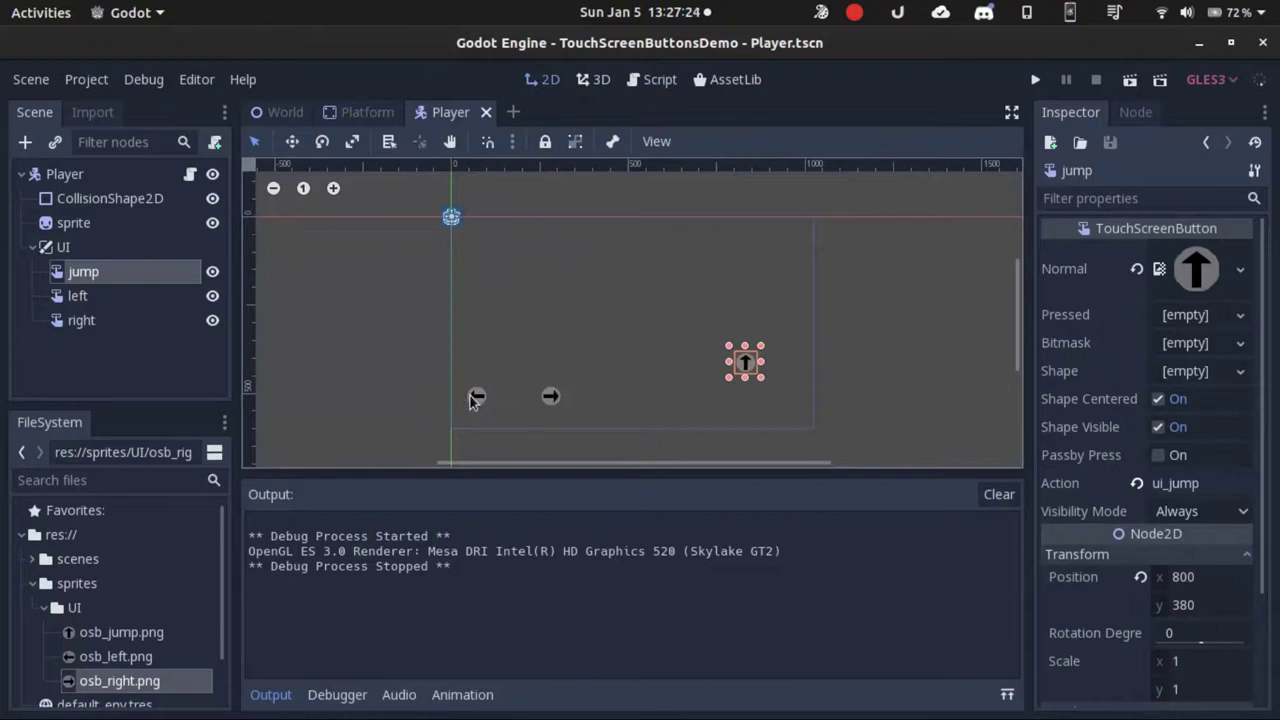
Set the left arrow button's Action to ui_left
{"action": "left_click", "coordinate": [476, 398]}
{"action": "left_click", "coordinate": [1190, 489]}
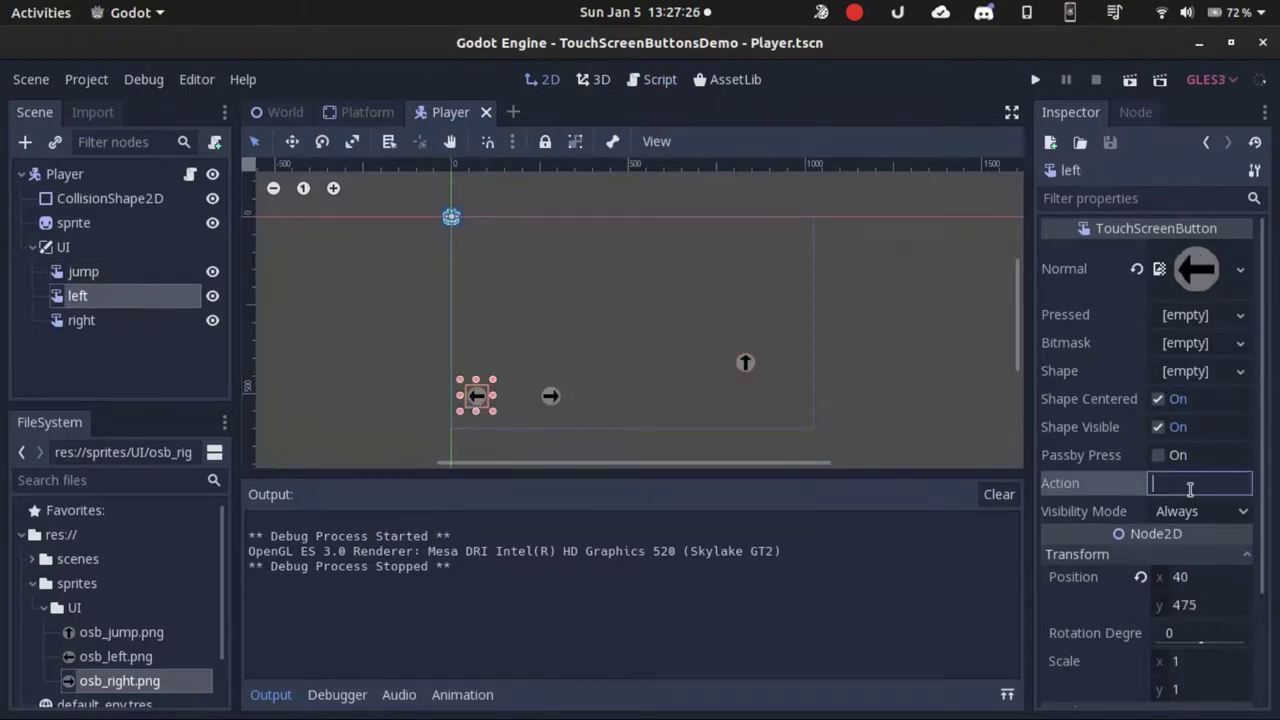
{"action": "type", "text": "ui_left"}
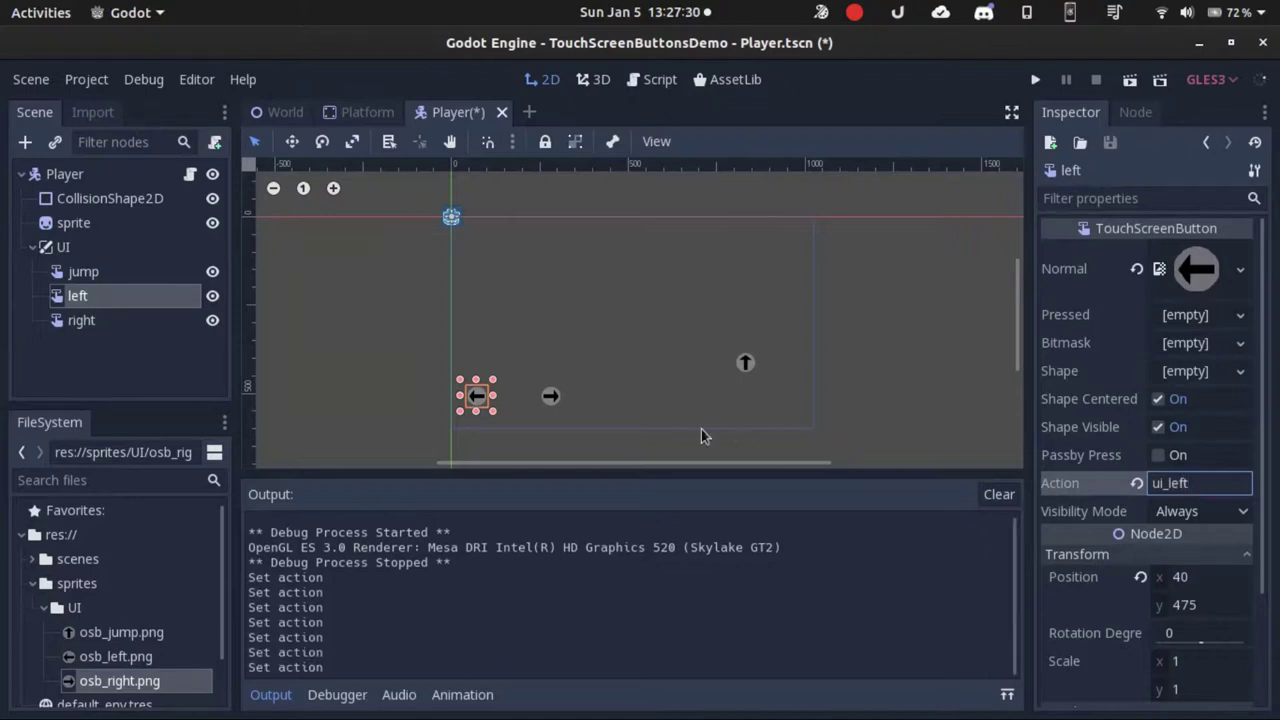
Set the right arrow button's Action to ui_right, then save and run with F5
{"action": "left_click", "coordinate": [549, 398]}
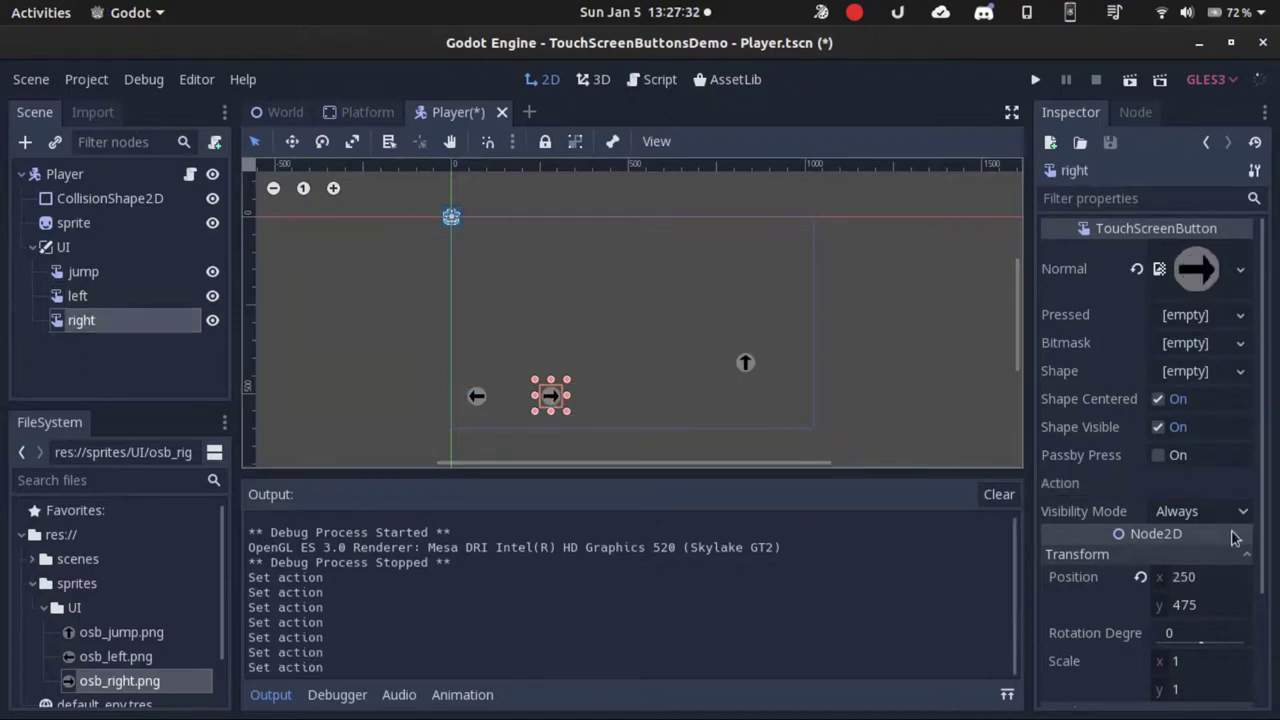
{"action": "left_click", "coordinate": [1189, 484]}
{"action": "type", "text": "u"}
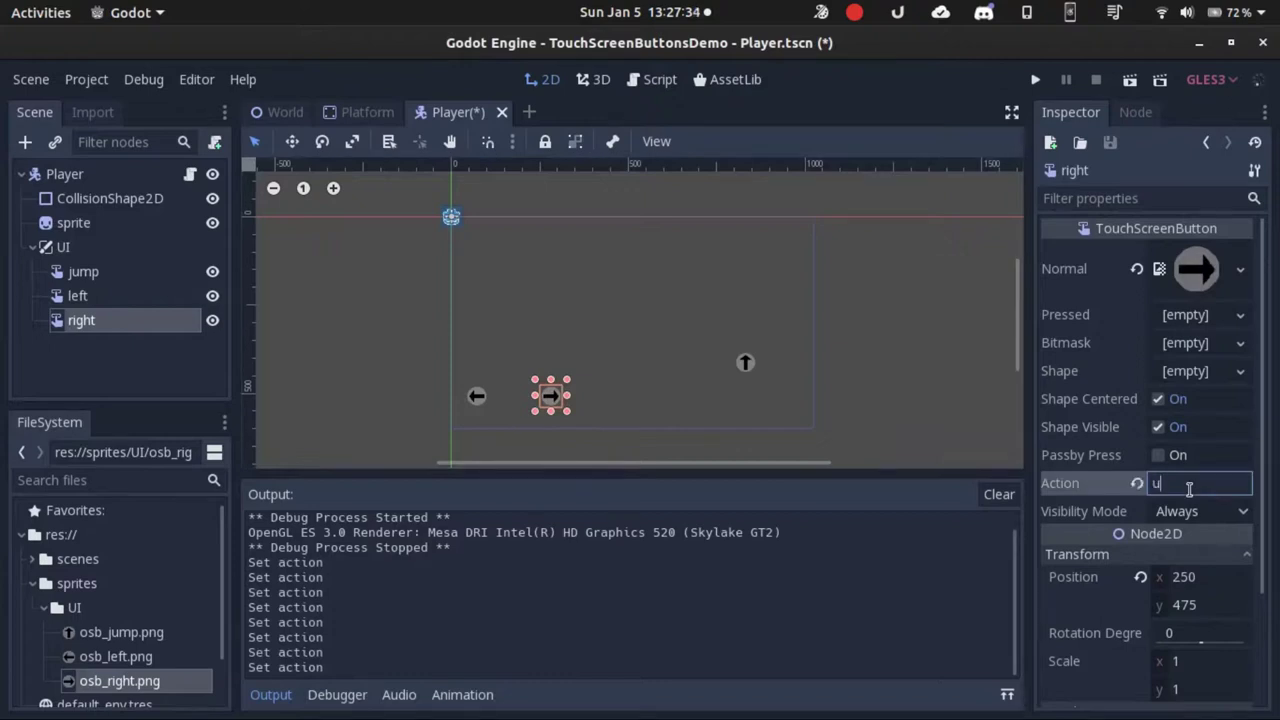
{"action": "type", "text": "i_right"}
{"action": "left_click", "coordinate": [749, 289]}
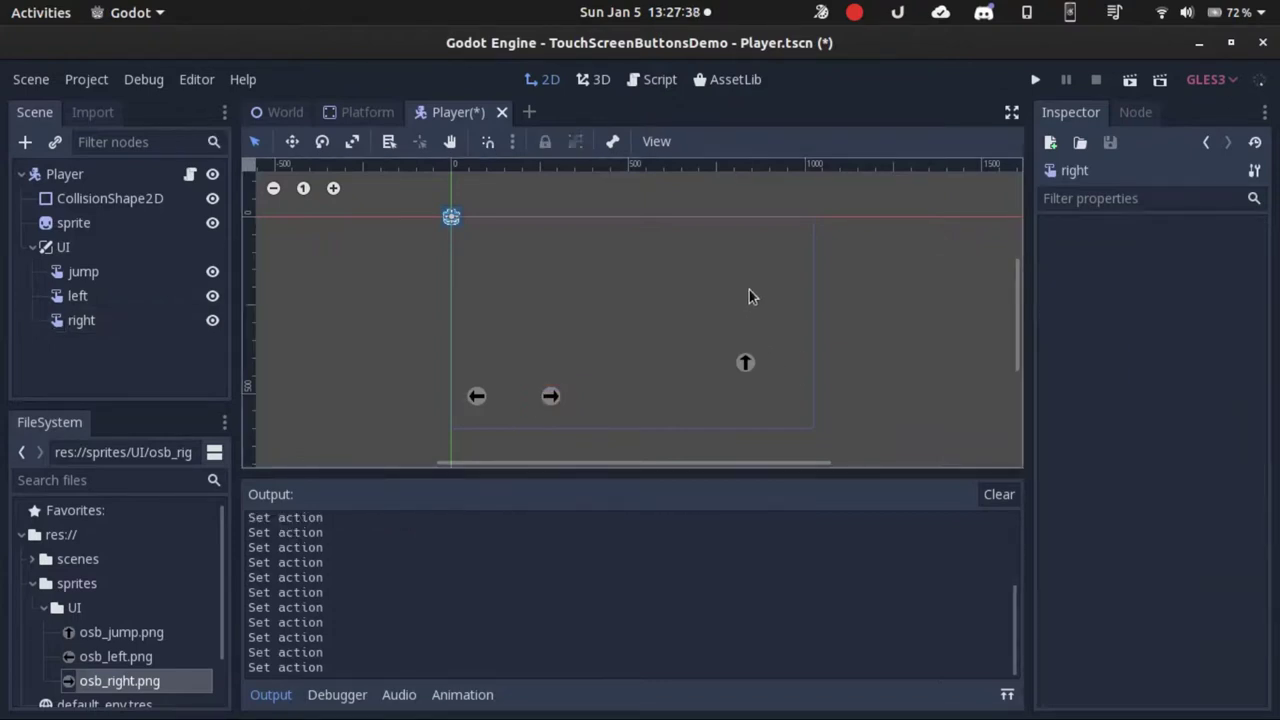
{"action": "key", "text": "F5"}
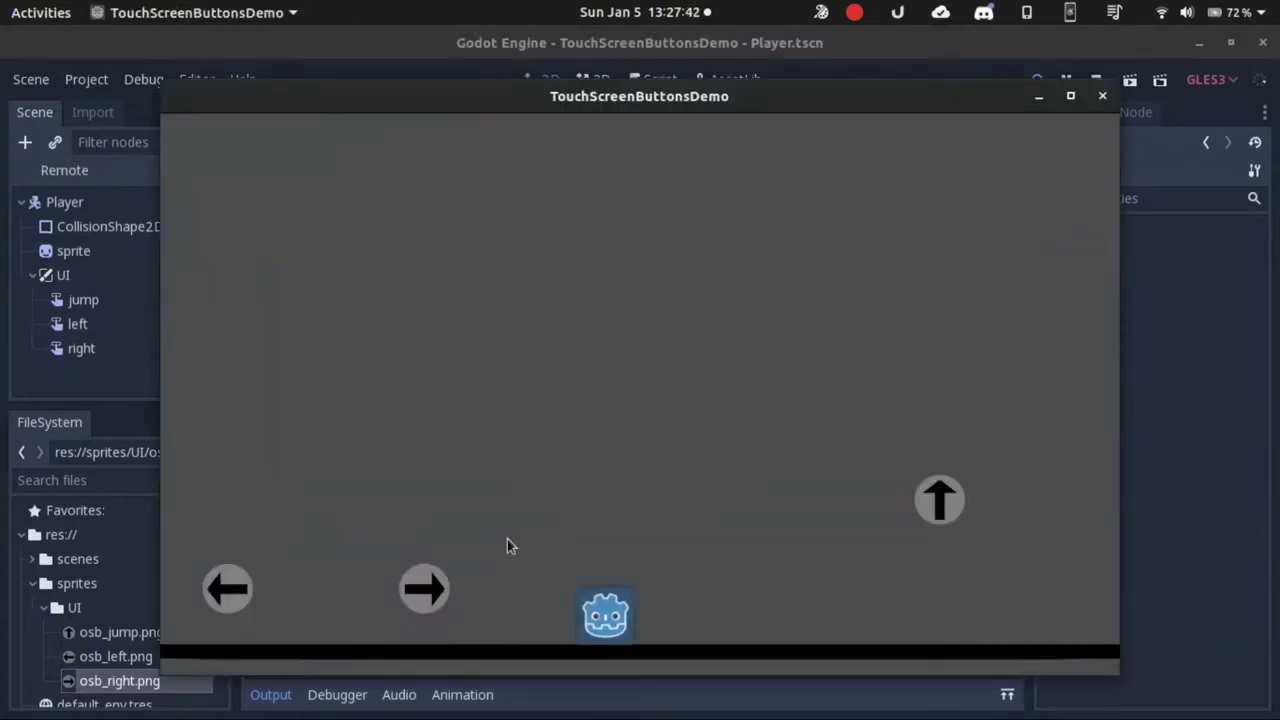
Hold the right and left arrows to walk the player and tap jump several times
{"action": "left_click_drag", "start_coordinate": [430, 585], "coordinate": [430, 585]}
{"action": "left_click_drag", "start_coordinate": [223, 593], "coordinate": [223, 593]}
{"action": "left_click", "coordinate": [958, 499]}
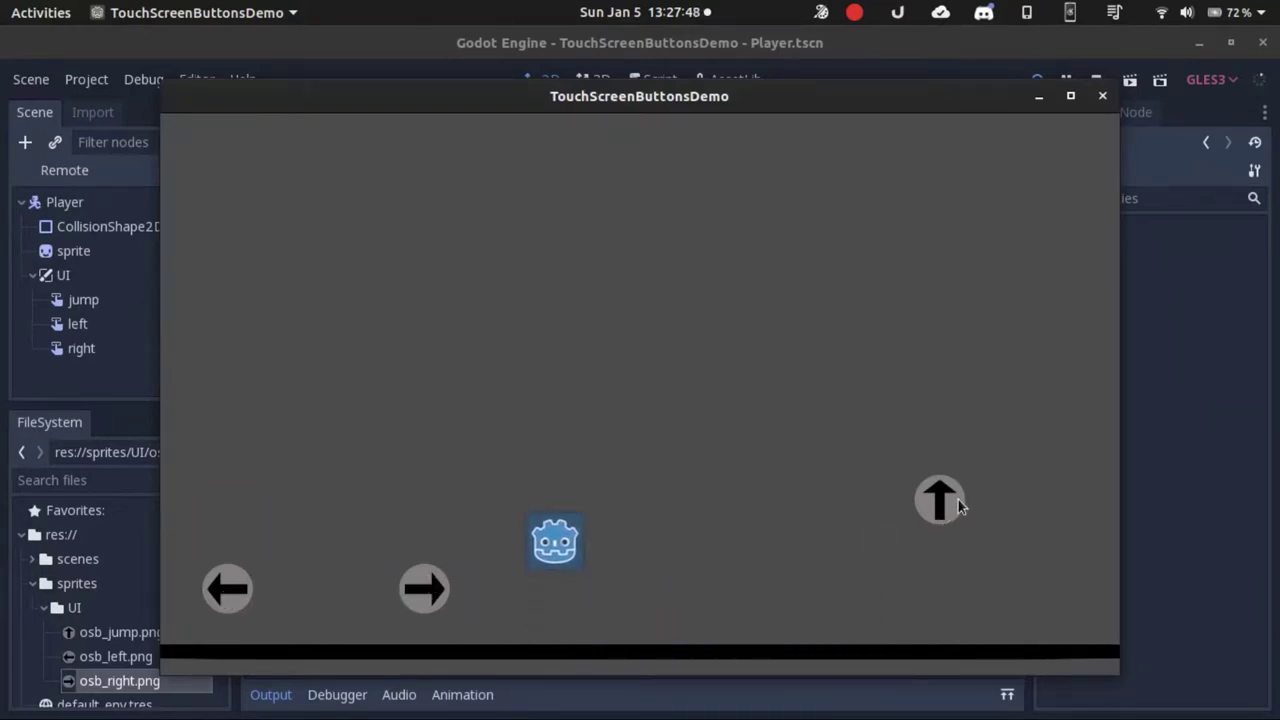
{"action": "left_click", "coordinate": [957, 499]}
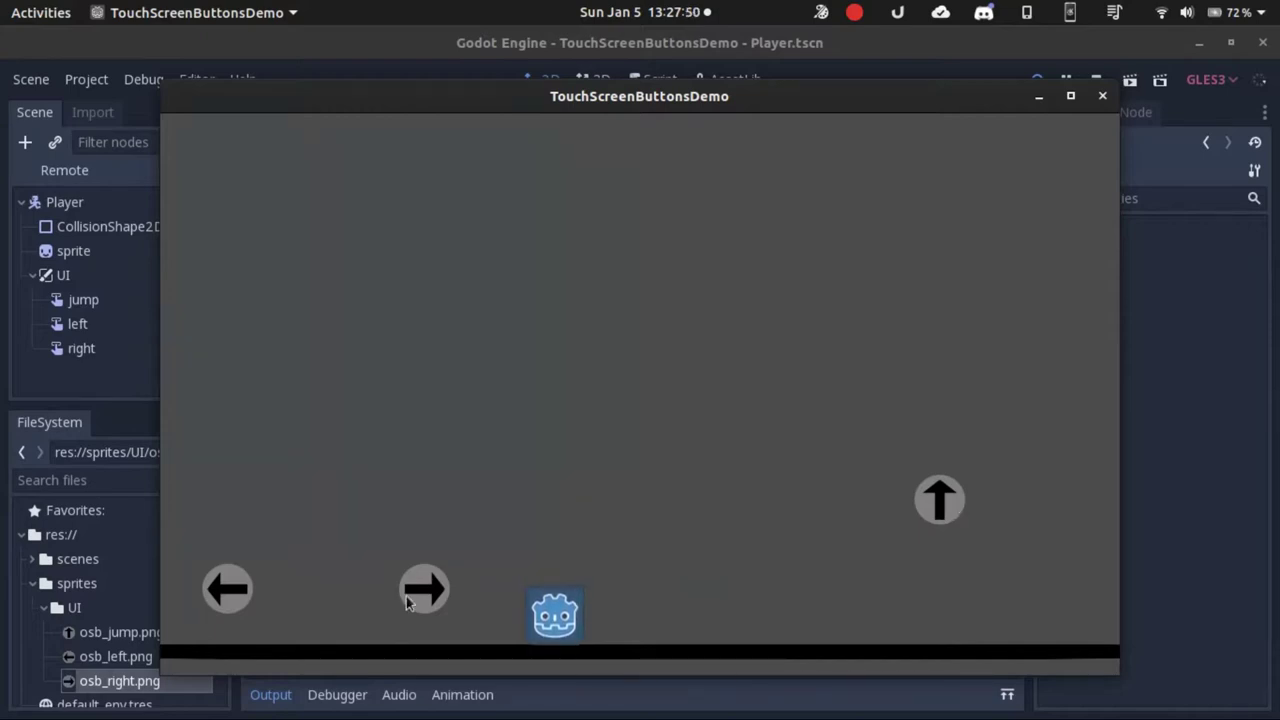
{"action": "left_click_drag", "start_coordinate": [400, 603], "coordinate": [423, 603]}
{"action": "left_click", "coordinate": [924, 508]}
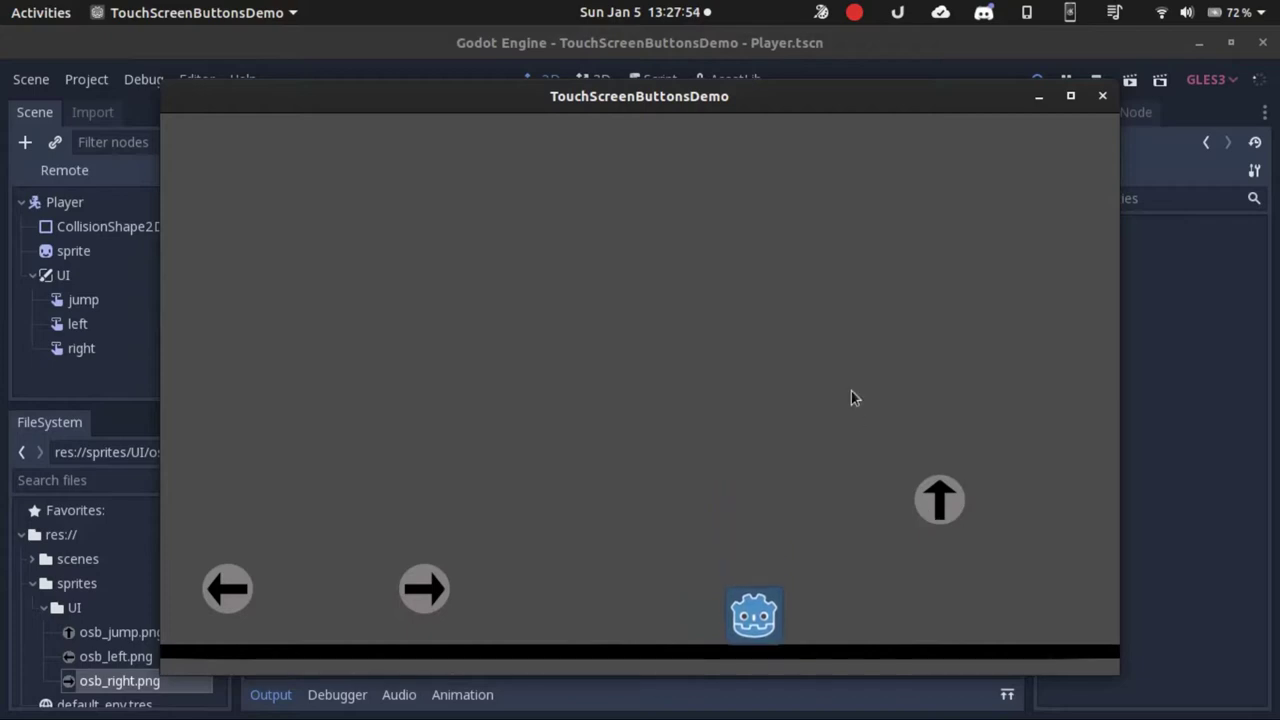
Close the running game and add an Android preset in the Export dialog
{"action": "left_click", "coordinate": [1100, 97]}
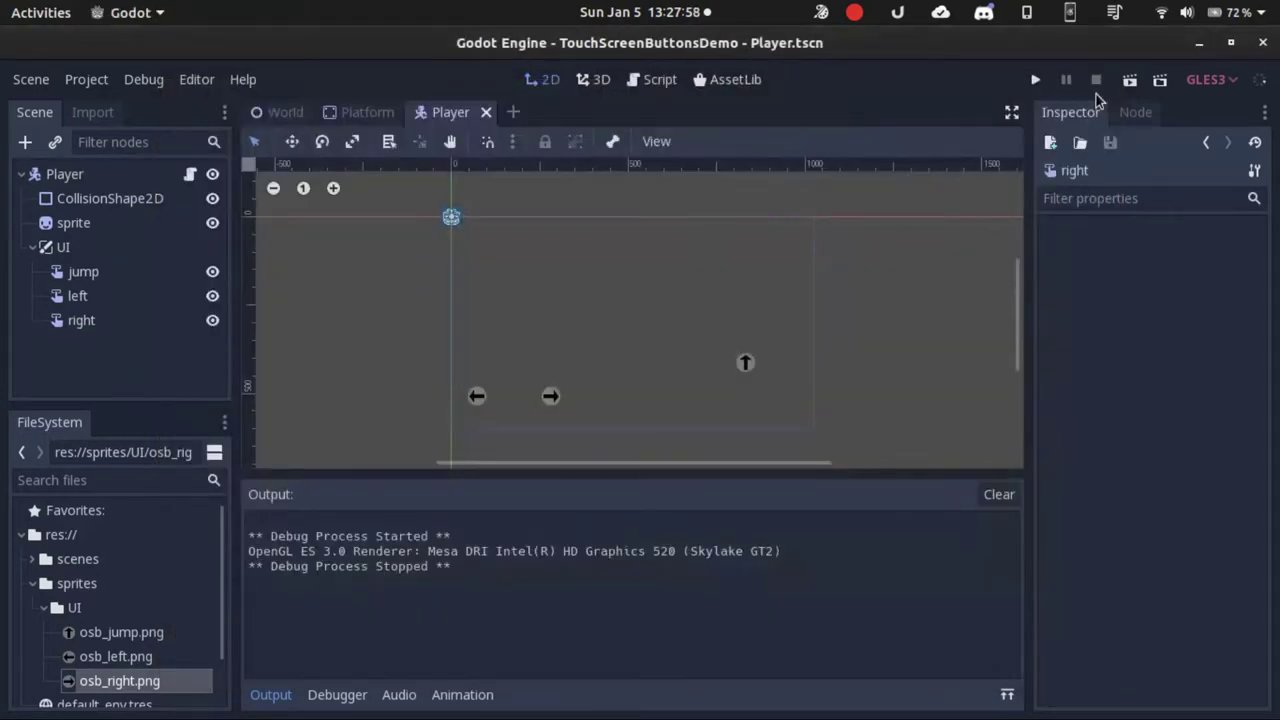
{"action": "left_click", "coordinate": [88, 86]}
{"action": "left_click", "coordinate": [100, 150]}
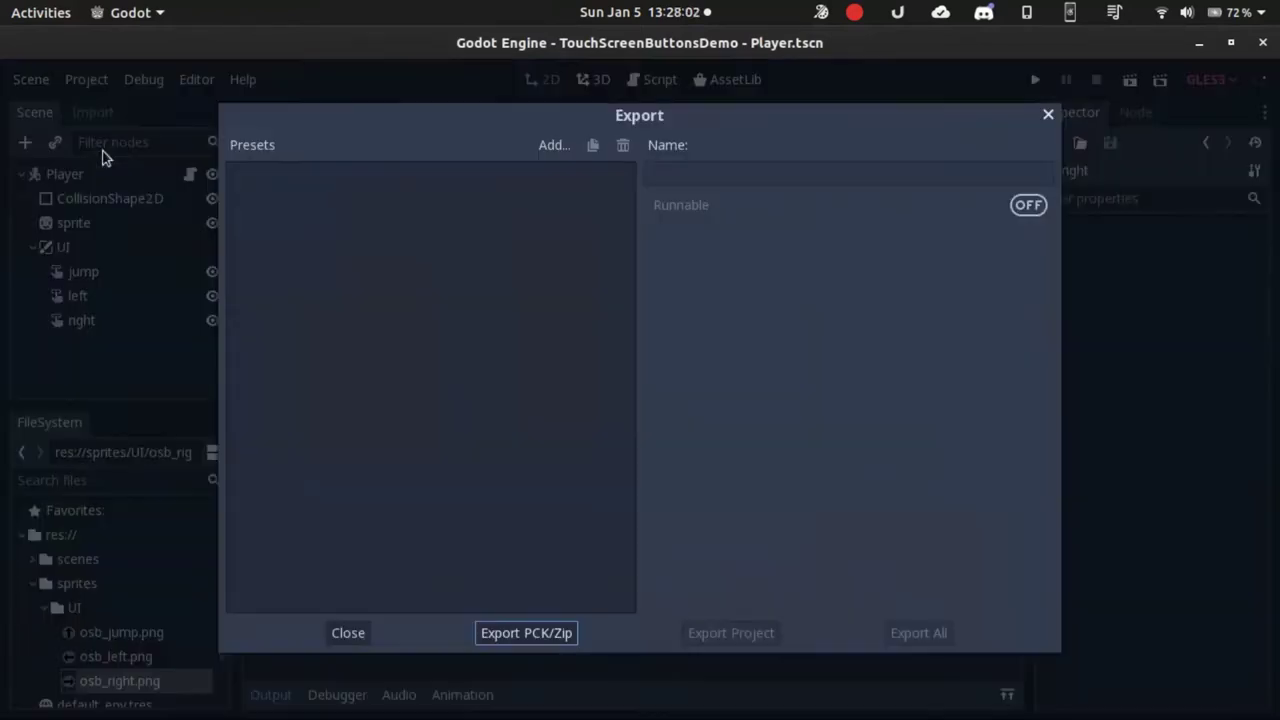
{"action": "left_click", "coordinate": [548, 150]}
{"action": "left_click", "coordinate": [583, 190]}
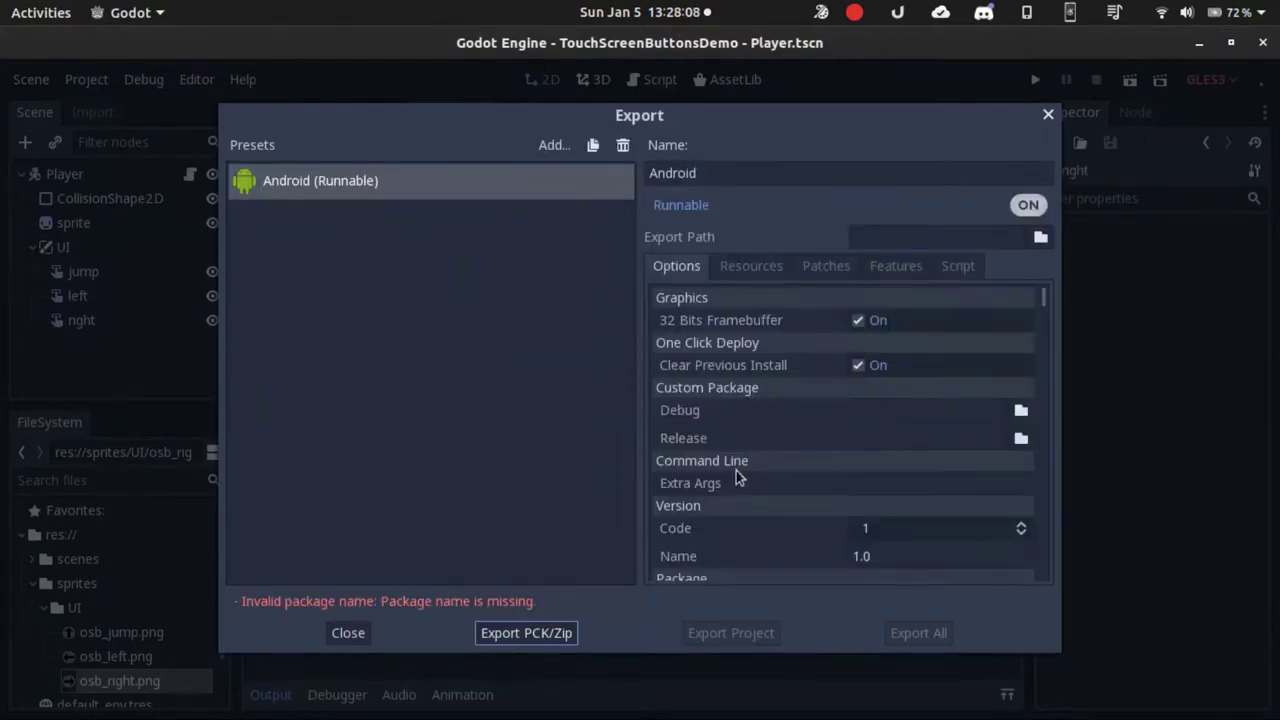
Set unique name tut.touchdemo and name 'Touch Screen YT', then export TouchScreenButtonsDemo.apk
{"action": "scroll", "coordinate": [737, 482], "scroll_direction": "down", "scroll_amount": 5}
{"action": "left_click", "coordinate": [912, 388]}
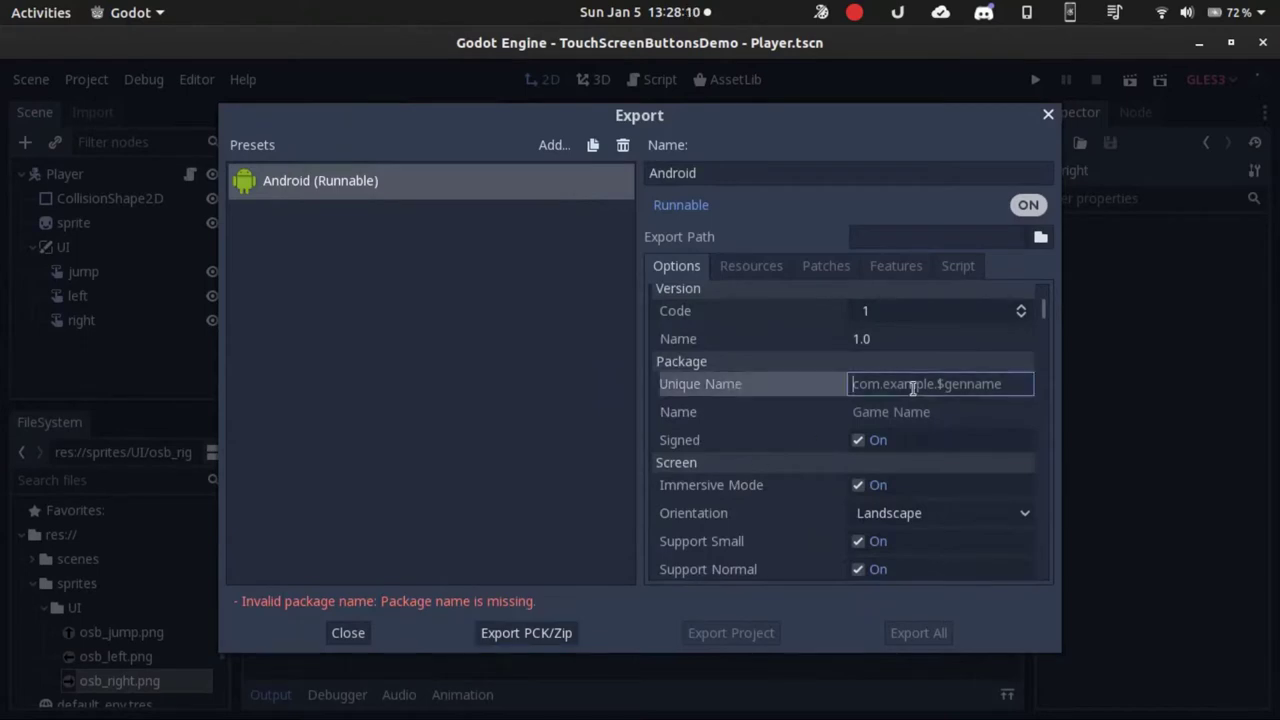
{"action": "type", "text": "tut"}
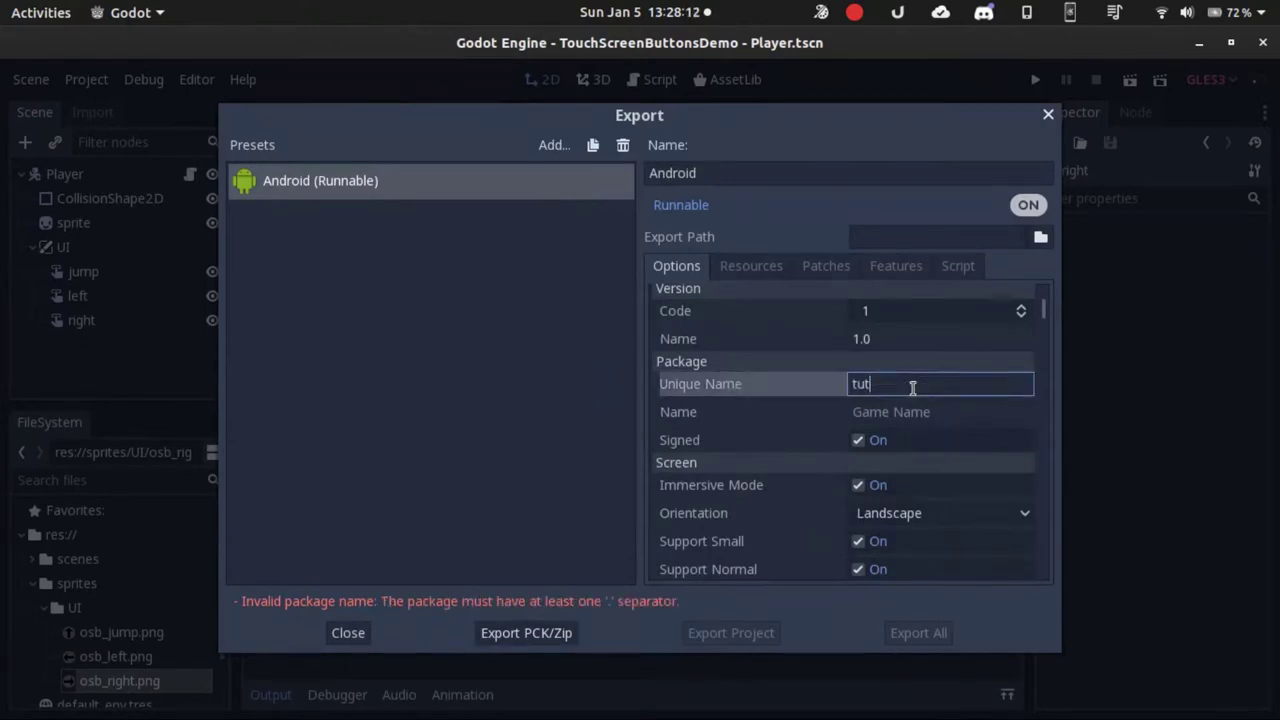
{"action": "type", "text": ".touchdemo"}
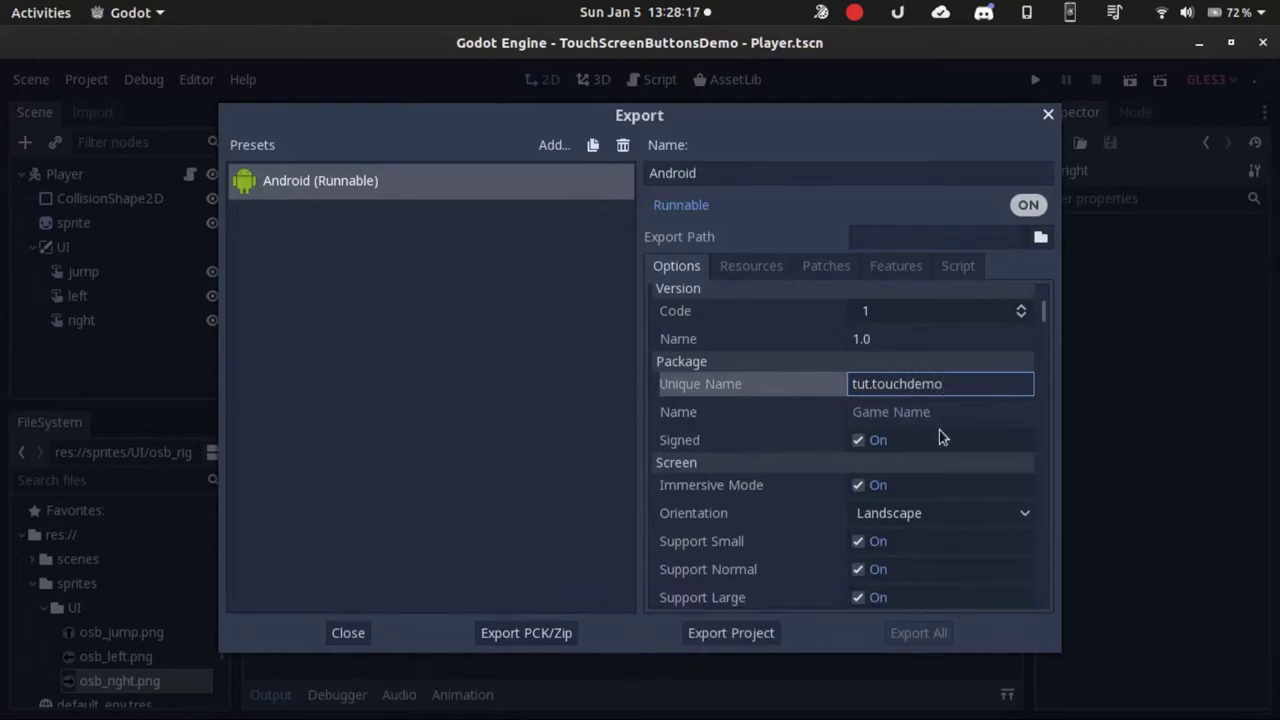
{"action": "left_click", "coordinate": [932, 413]}
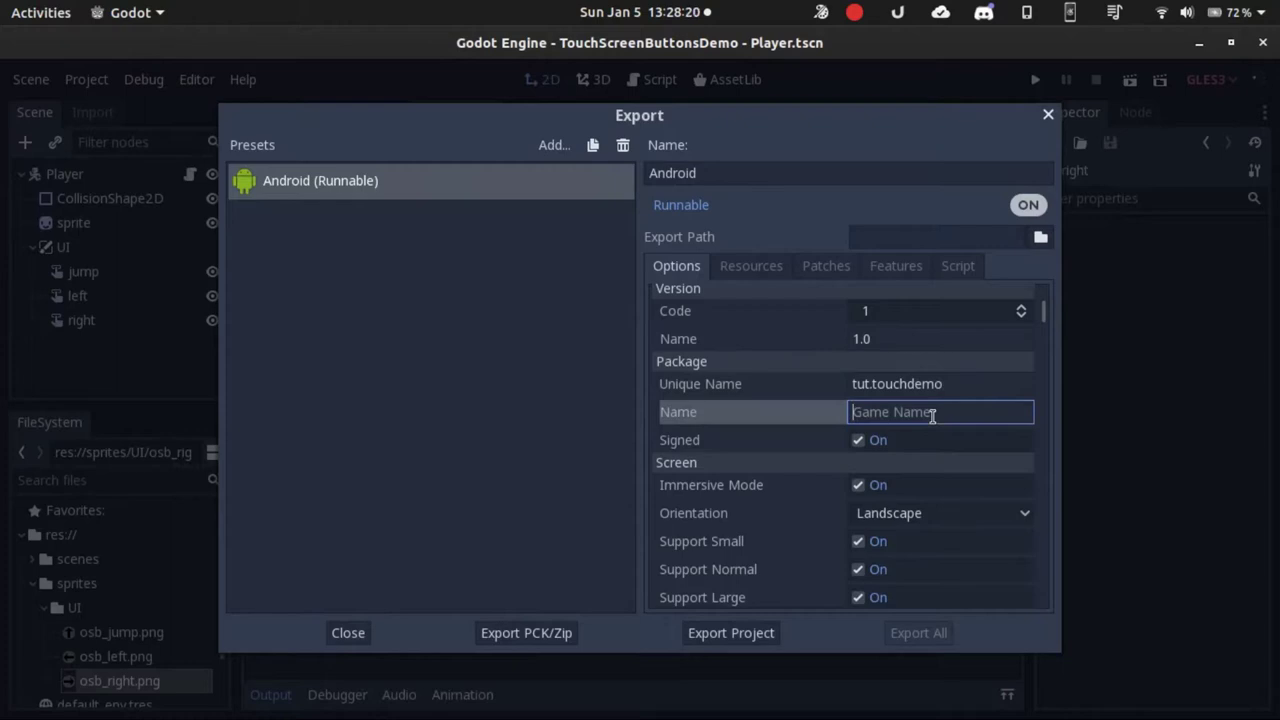
{"action": "type", "text": "Touch Screen YT"}
{"action": "left_click", "coordinate": [733, 637]}
{"action": "left_click", "coordinate": [808, 617]}
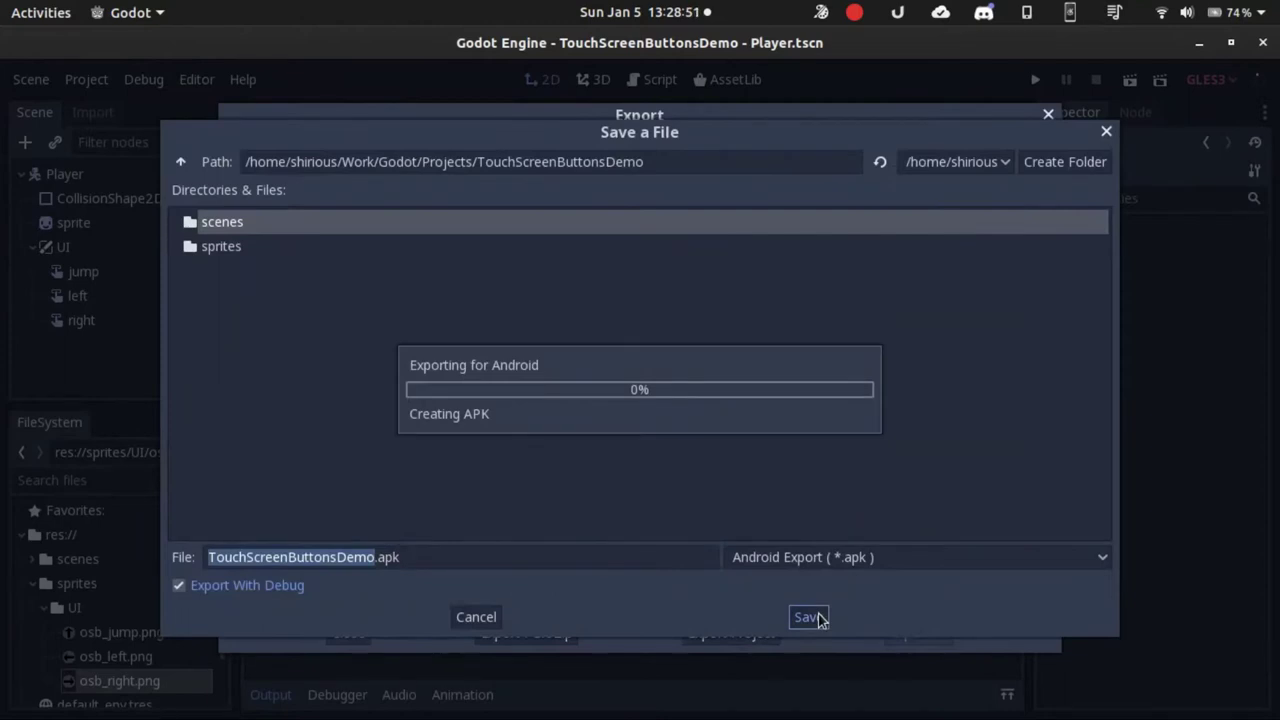